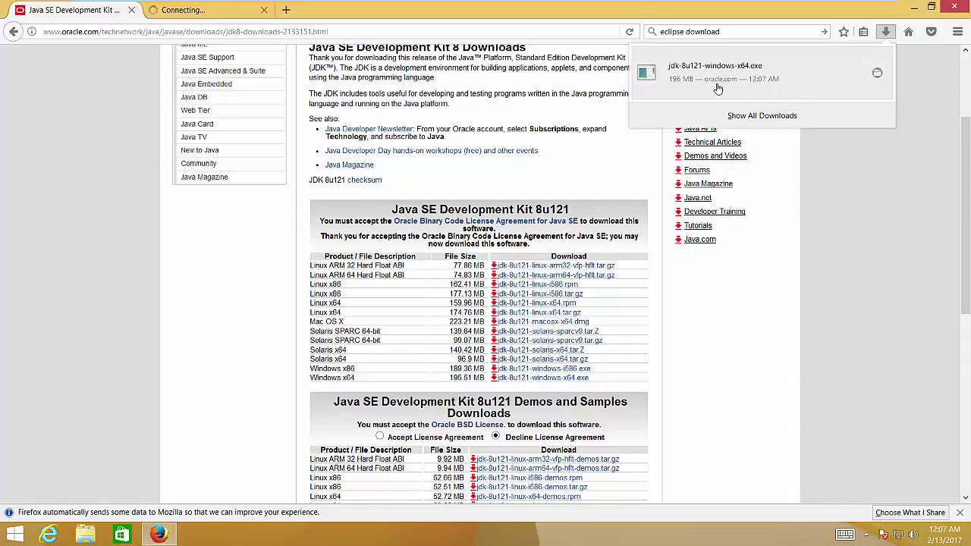
# Step: Run the downloaded jdk-8u121-windows-x64.exe installer, allow it to make changes to the computer, and minimize the browser window
pyautogui.click(718, 74)
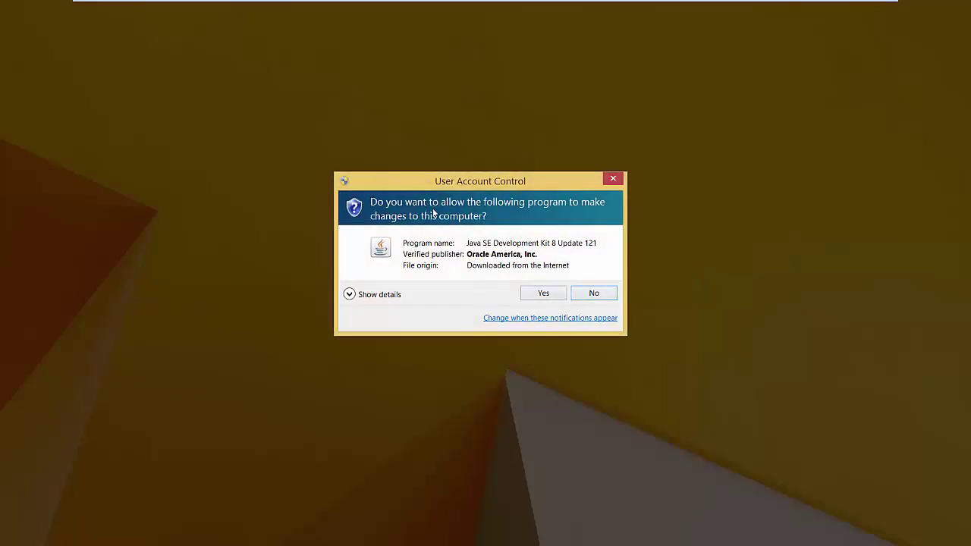
pyautogui.click(540, 294)
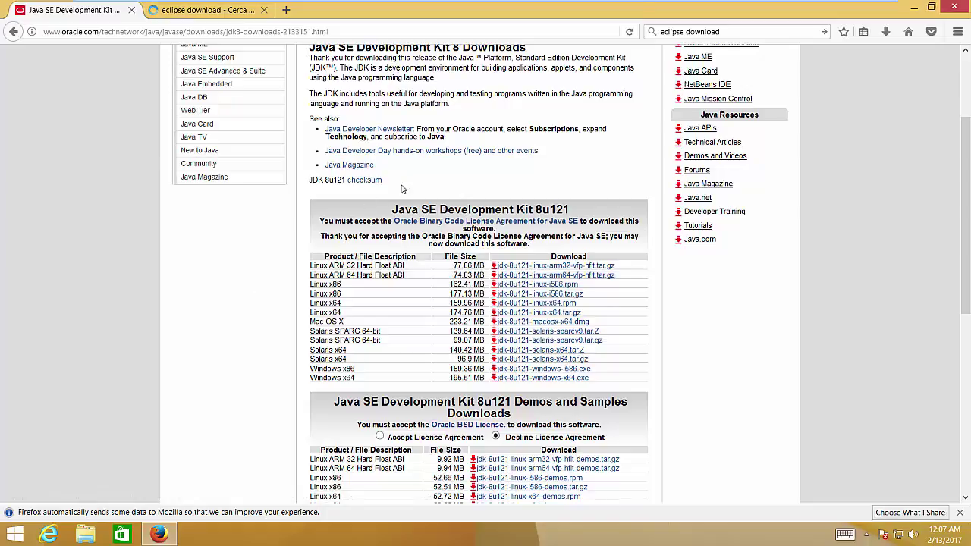
pyautogui.click(915, 9)
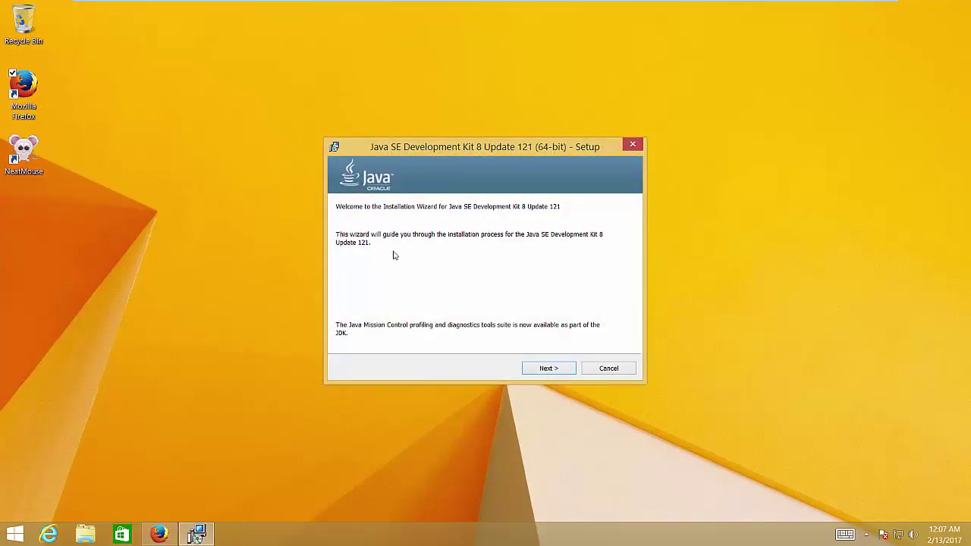
# Step: Install Java SE Development Kit 8 Update 121 with the default features and destination folders for the JDK and JRE
pyautogui.click(548, 369)
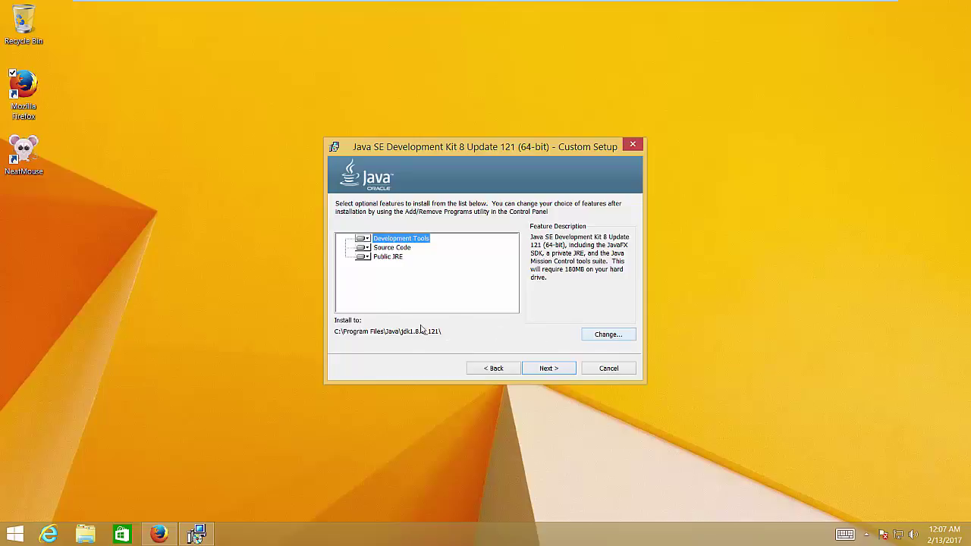
pyautogui.click(549, 368)
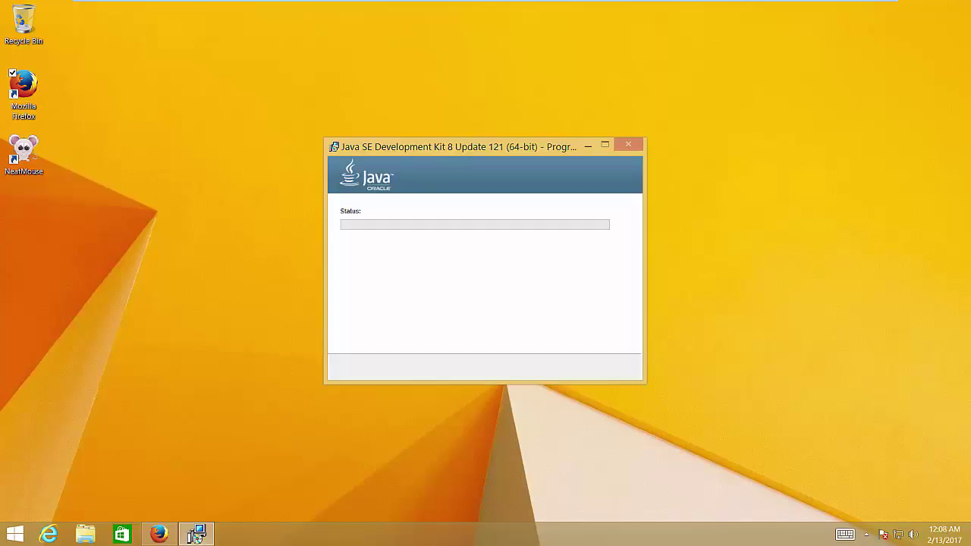
pyautogui.moveTo(465, 146); pyautogui.dragTo(419, 153)
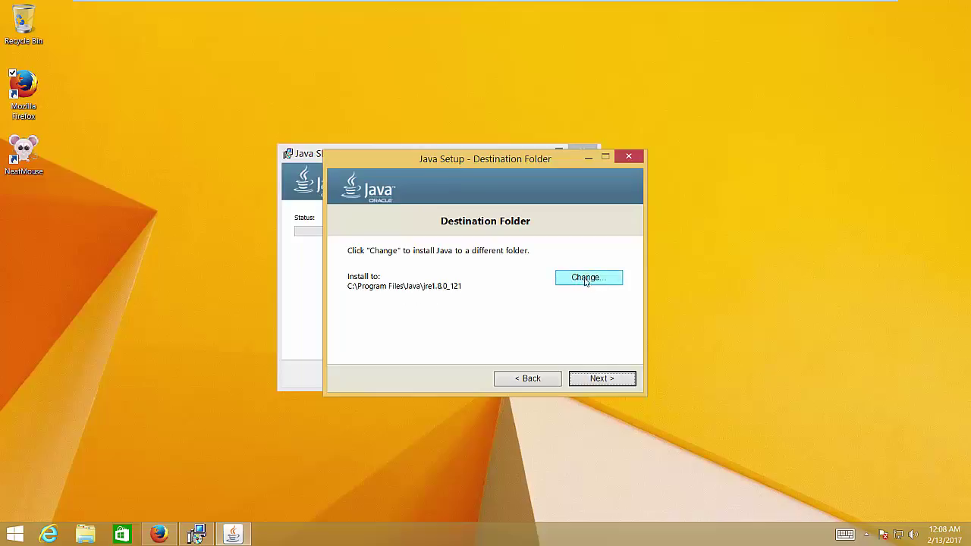
pyautogui.click(601, 378)
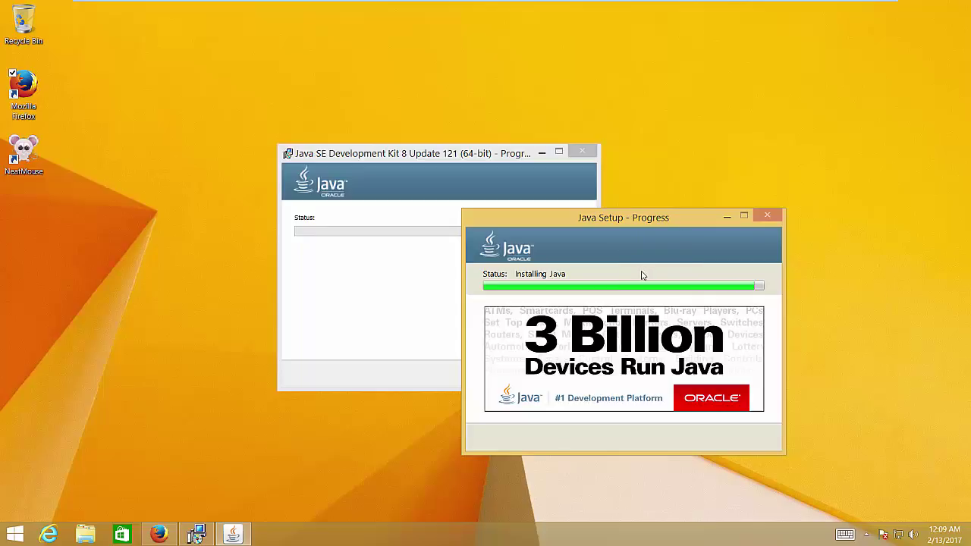
pyautogui.moveTo(614, 220); pyautogui.dragTo(564, 217)
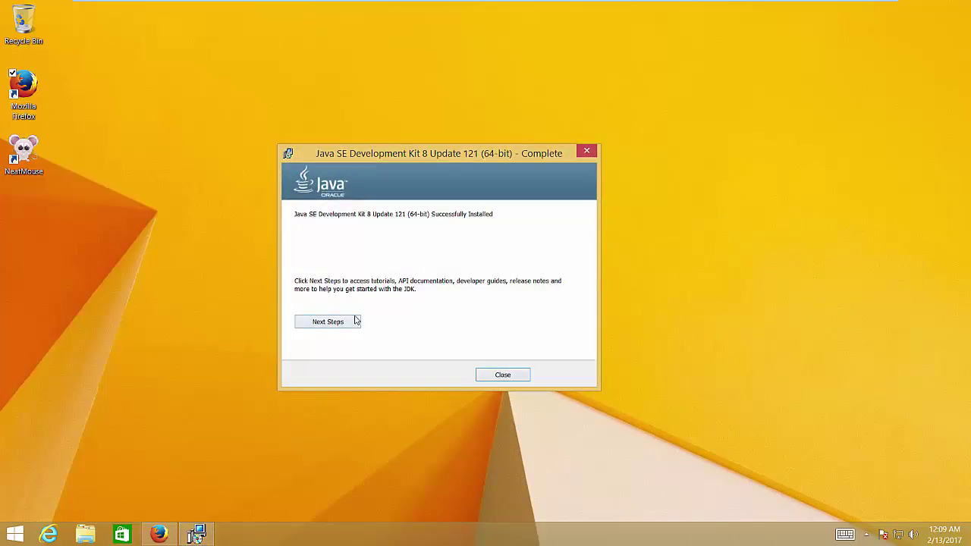
# Step: Open the JDK's Next Steps documentation, close its browser window, and close the completed installer
pyautogui.click(341, 324)
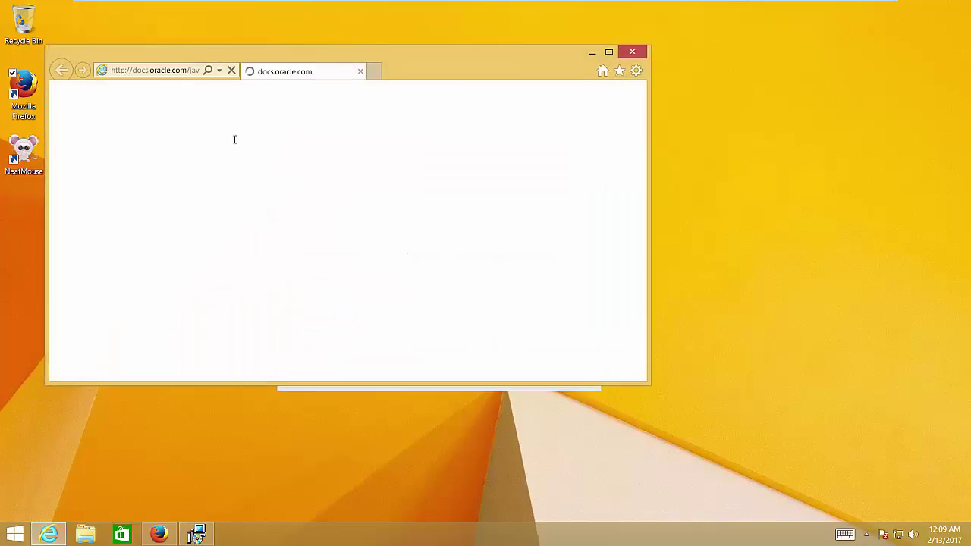
pyautogui.click(632, 52)
pyautogui.click(502, 375)
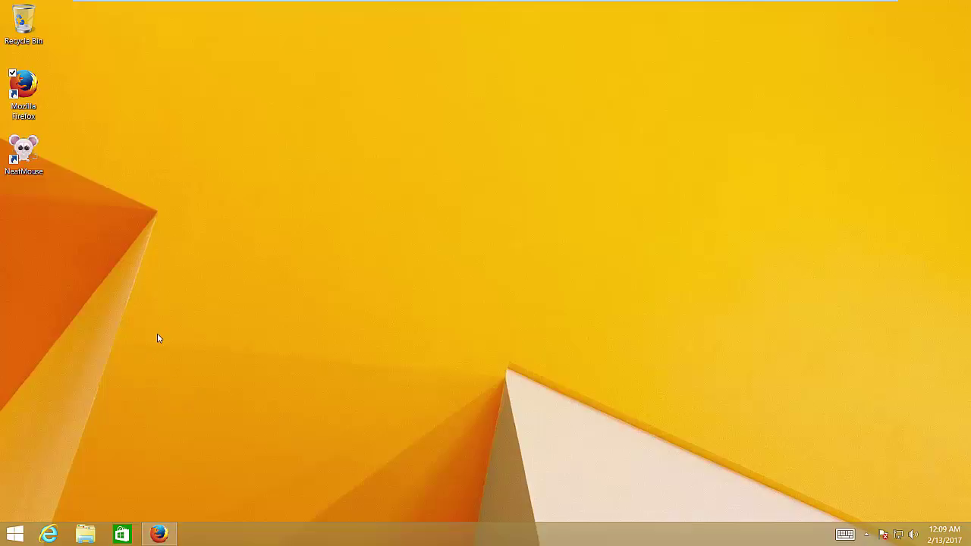
# Step: Open a Windows command prompt by running cmd
pyautogui.press('super')
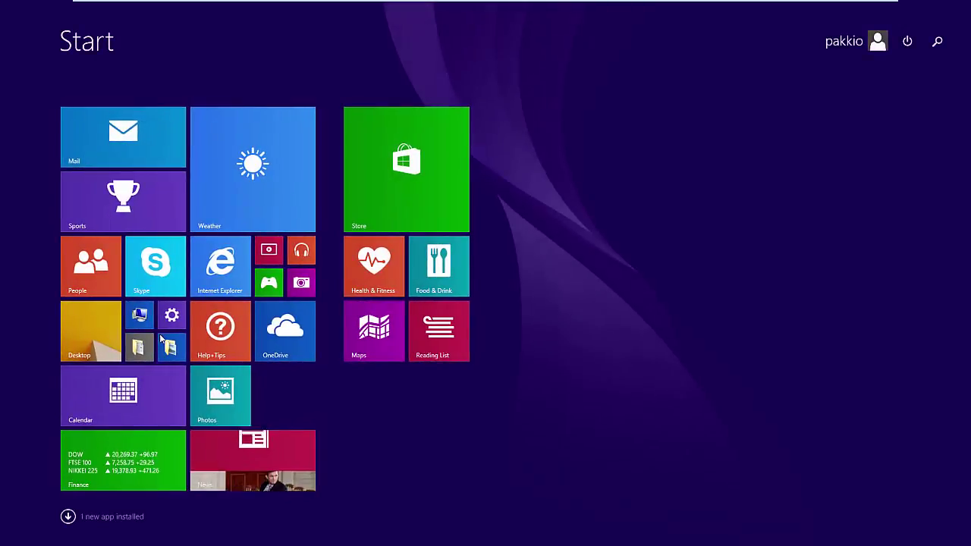
pyautogui.click(169, 351)
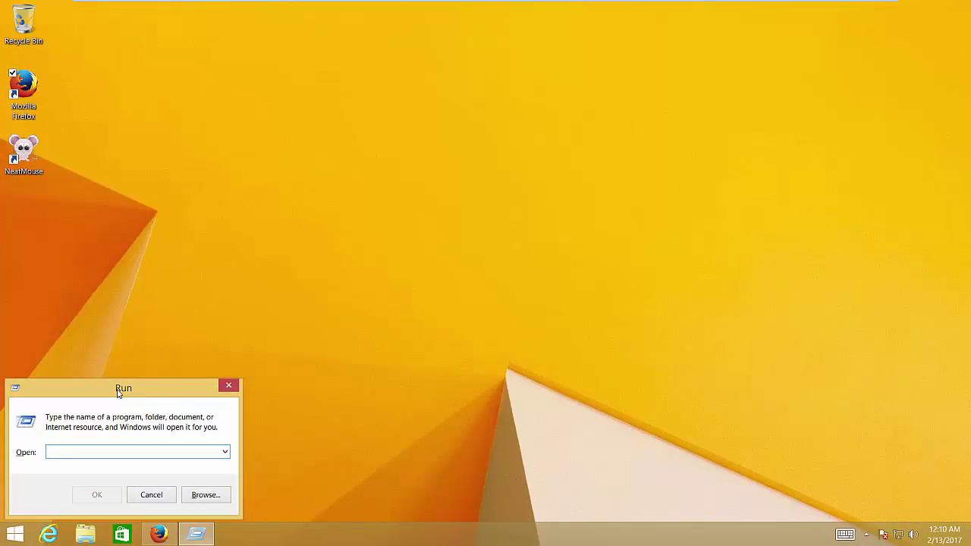
pyautogui.write('cmd')
pyautogui.press('Return')
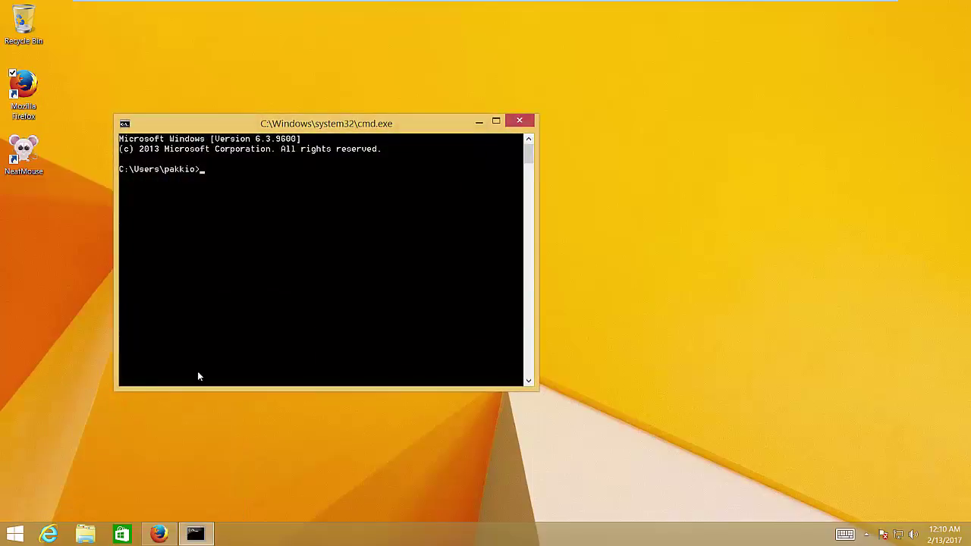
# Step: Check the Java runtime from the command prompt with java and java -version
pyautogui.moveTo(229, 130); pyautogui.dragTo(350, 213)
pyautogui.write('java')
pyautogui.press('Return')
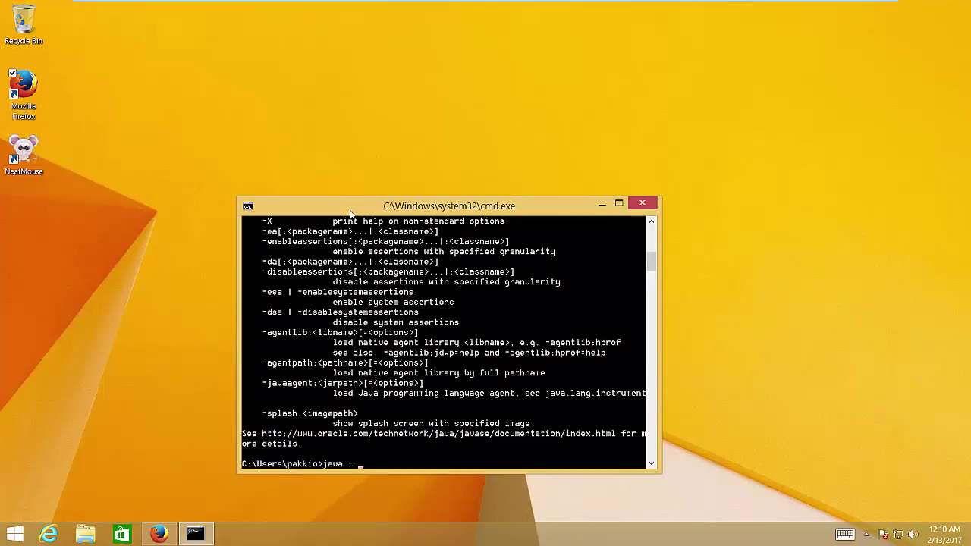
pyautogui.write('java -version')
pyautogui.press('Return')
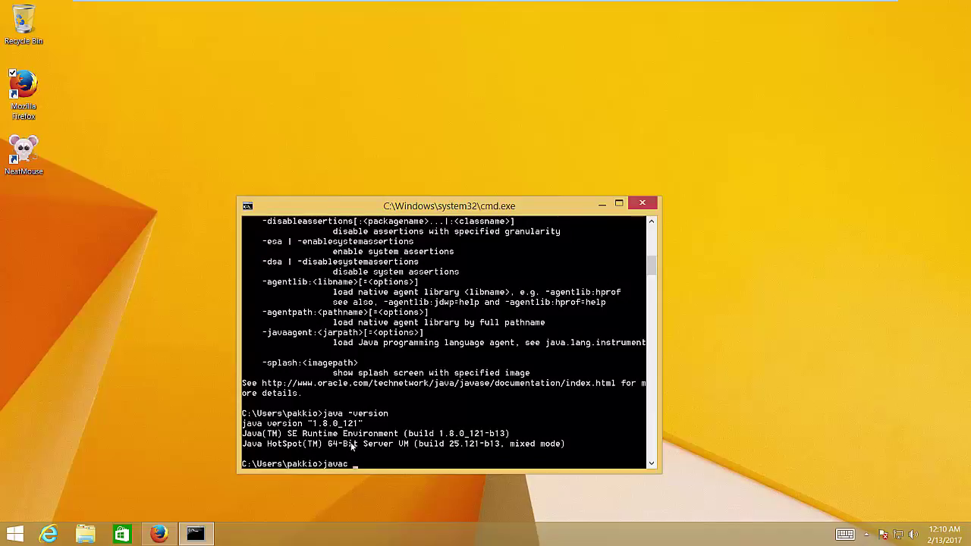
# Step: Check the Java compiler from the command prompt with javac -version
pyautogui.write('n')
pyautogui.press('Return')
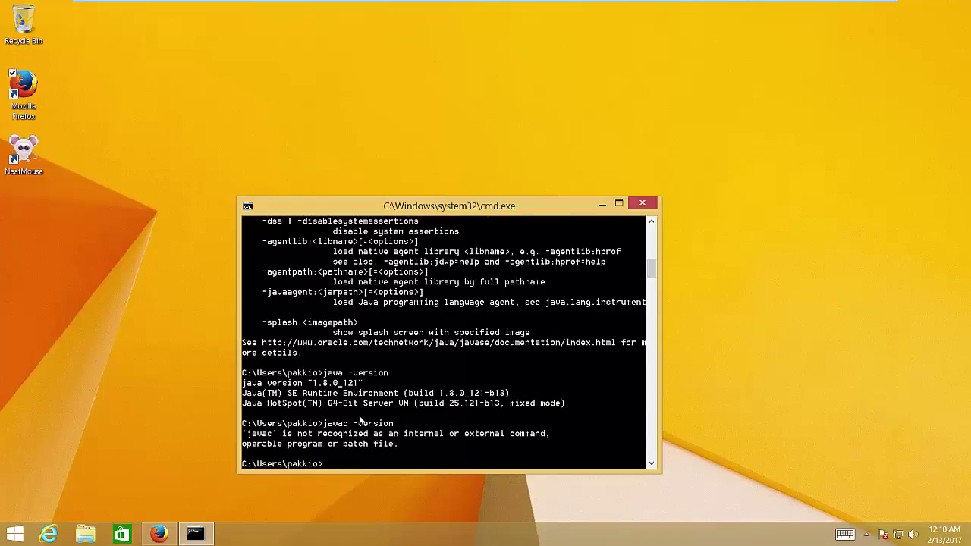
pyautogui.moveTo(360, 214); pyautogui.dragTo(293, 206)
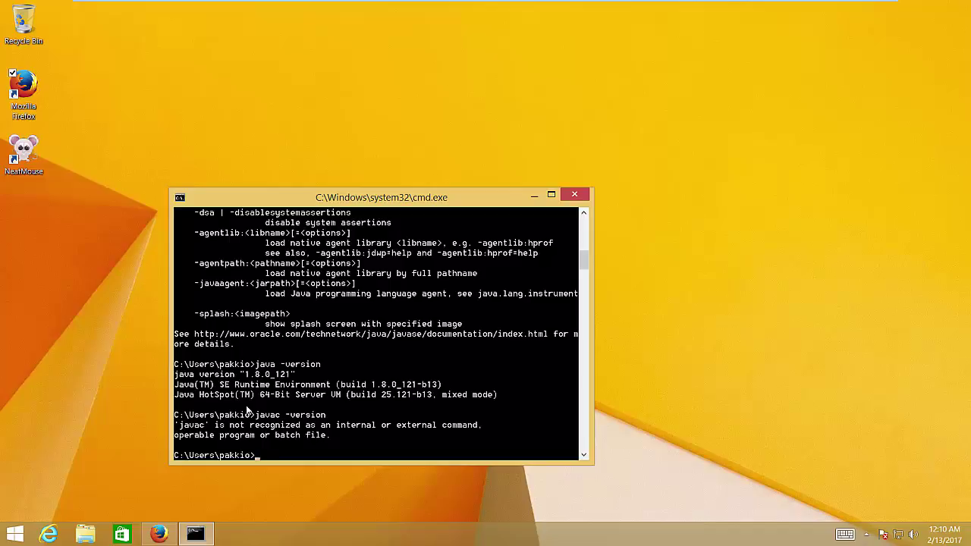
pyautogui.moveTo(717, 3)
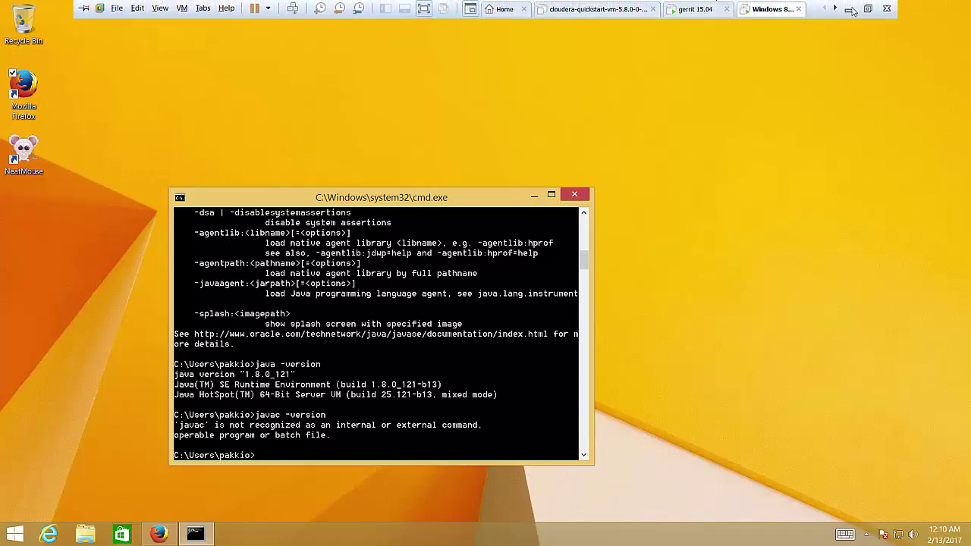
pyautogui.click(850, 8)
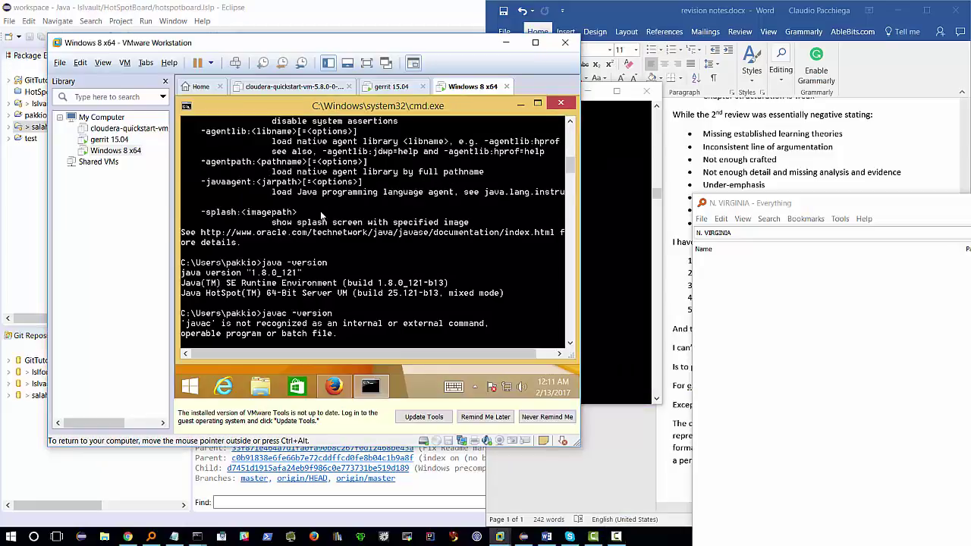
pyautogui.click(367, 63)
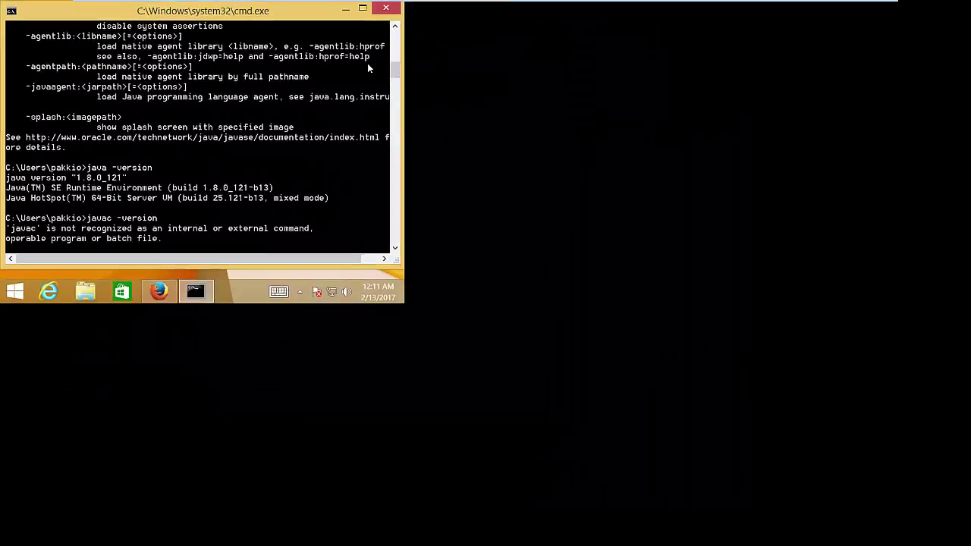
pyautogui.moveTo(236, 13); pyautogui.dragTo(523, 131)
# Step: Switch to Firefox, search the web for "eclipse download", and open the Eclipse Downloads page on eclipse.org
pyautogui.click(158, 533)
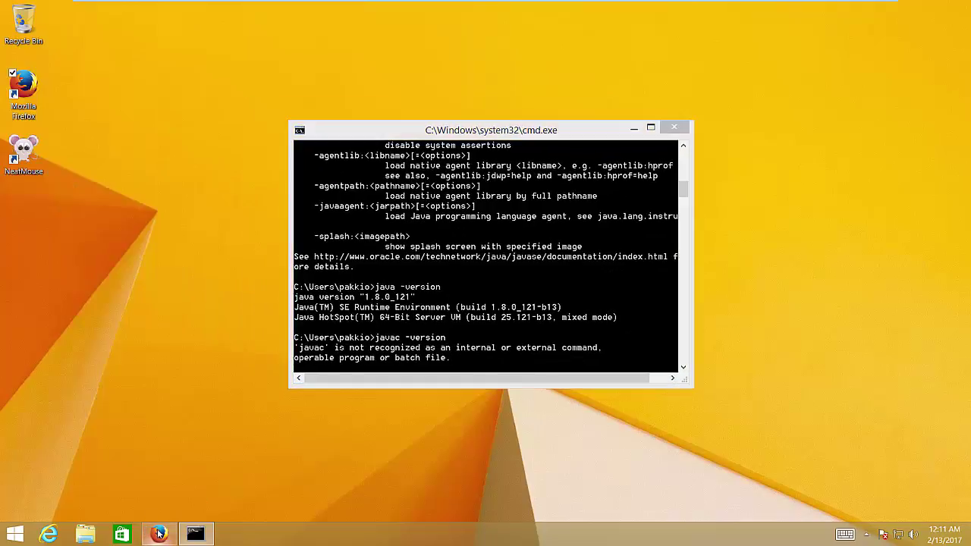
pyautogui.click(198, 32)
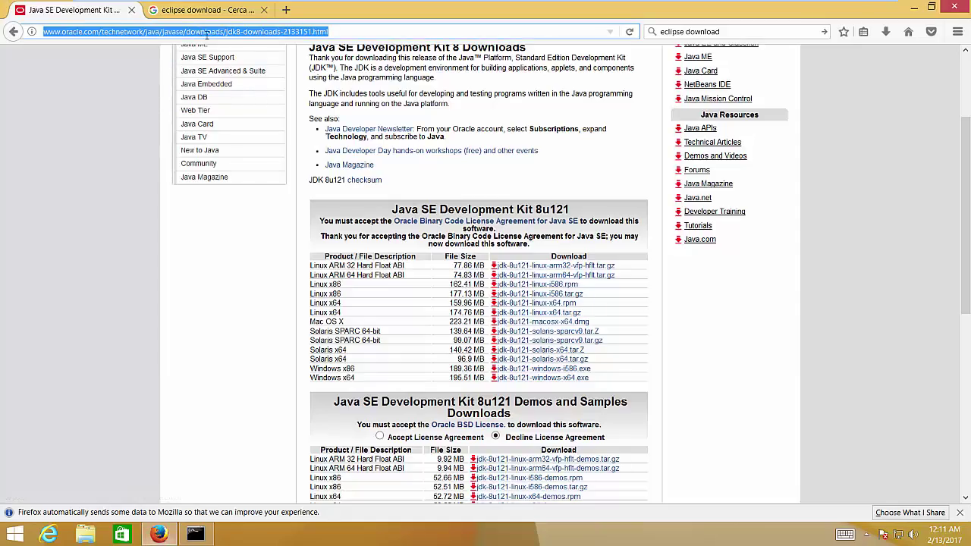
pyautogui.click(727, 31)
pyautogui.press('Return')
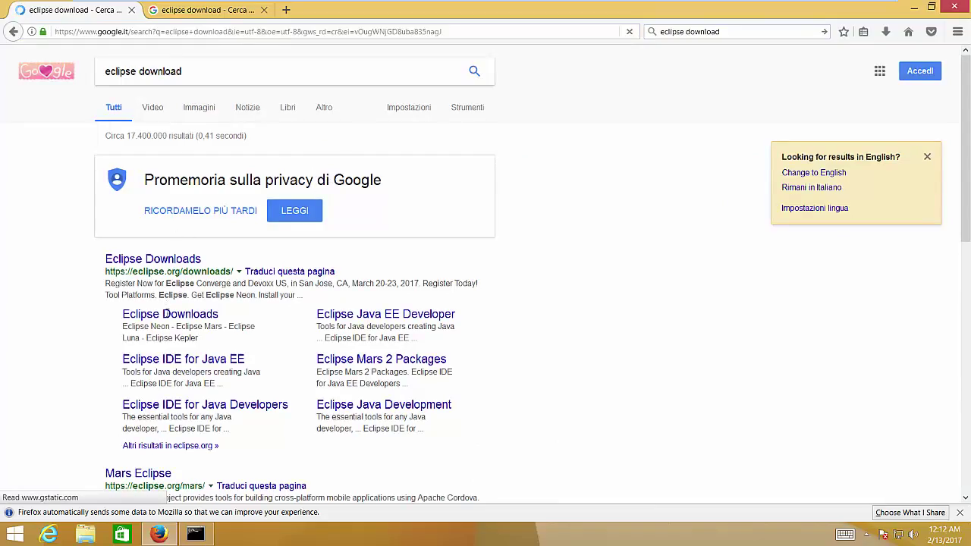
pyautogui.click(171, 262)
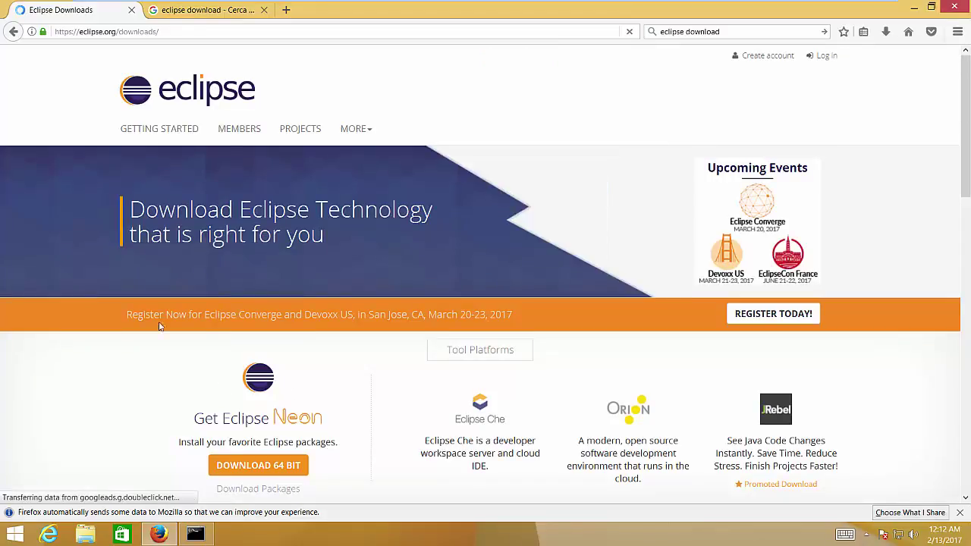
# Step: Download the 64-bit Eclipse Neon installer, eclipse-inst-win64.exe, from the suggested mirror and save the file
pyautogui.scroll(-3, 240, 360)
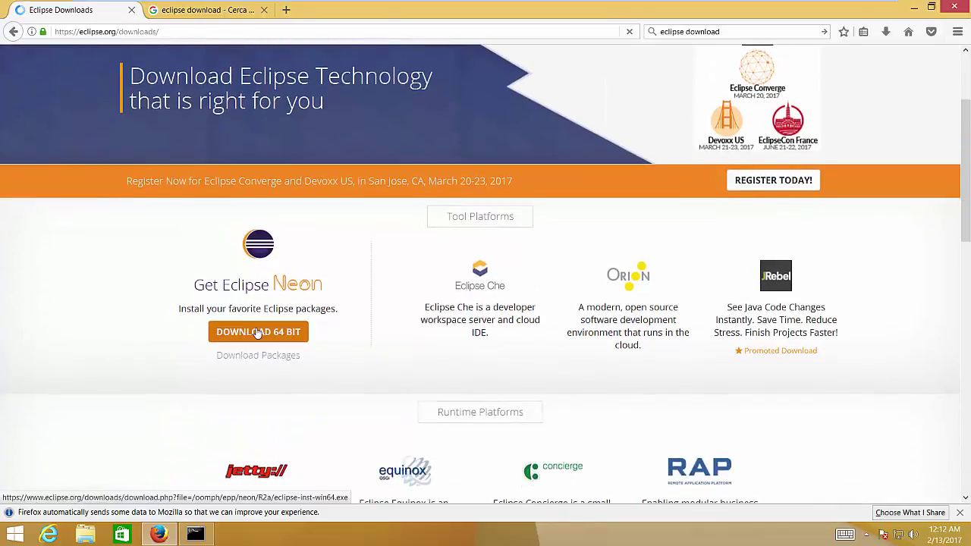
pyautogui.click(257, 332)
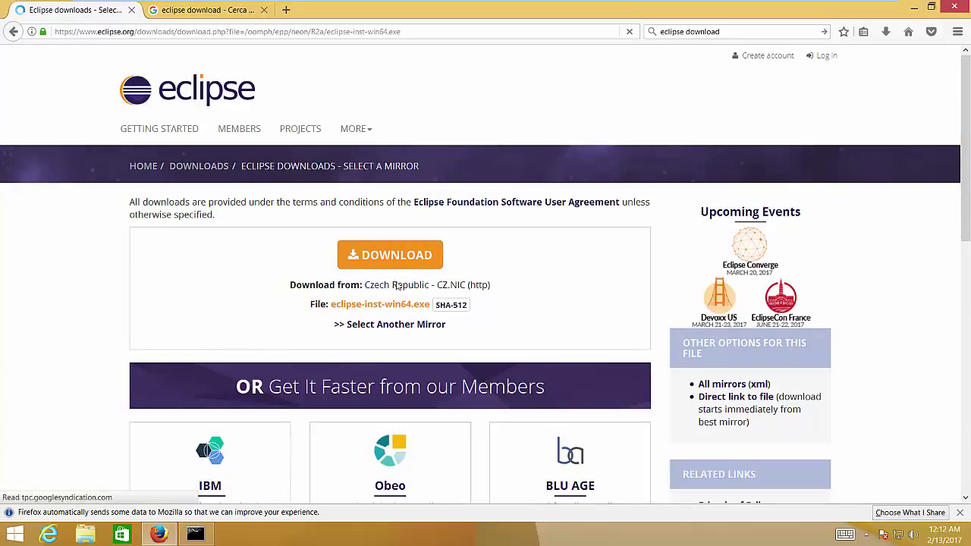
pyautogui.click(392, 258)
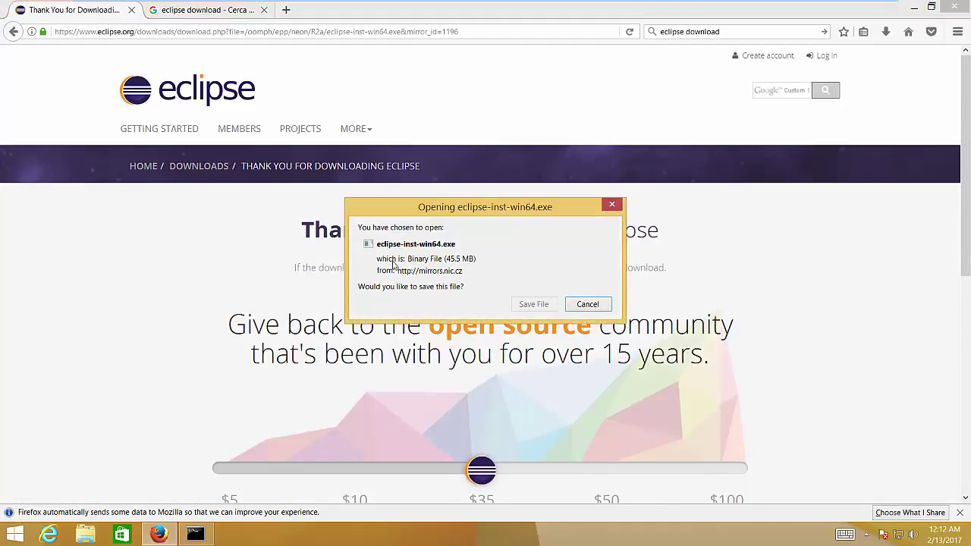
pyautogui.click(533, 303)
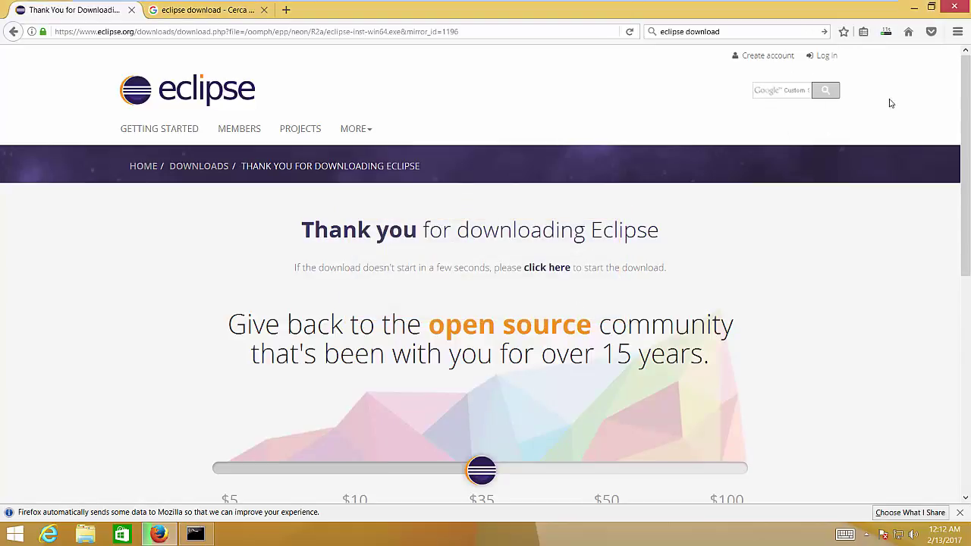
# Step: Run the downloaded eclipse-inst-win64.exe from the browser's downloads and approve the security warning
pyautogui.click(886, 32)
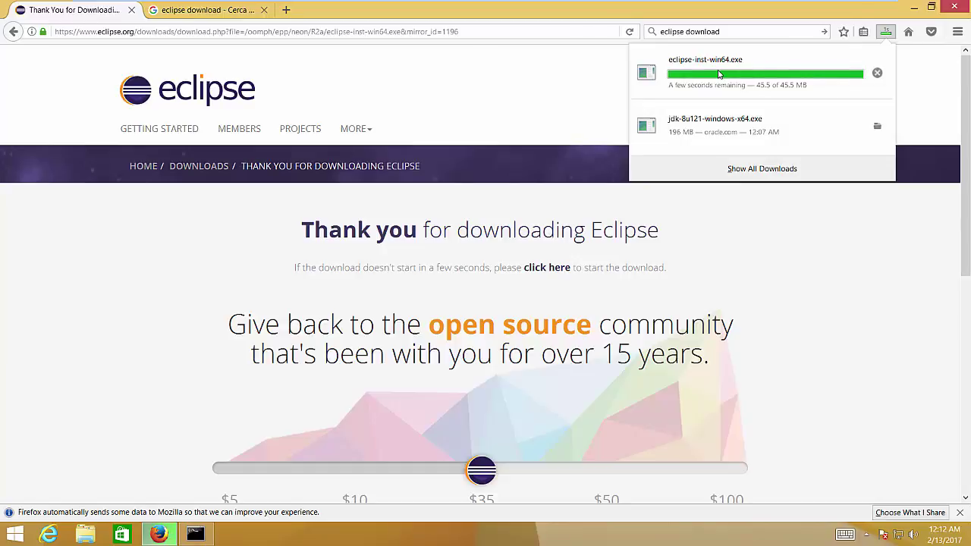
pyautogui.click(715, 73)
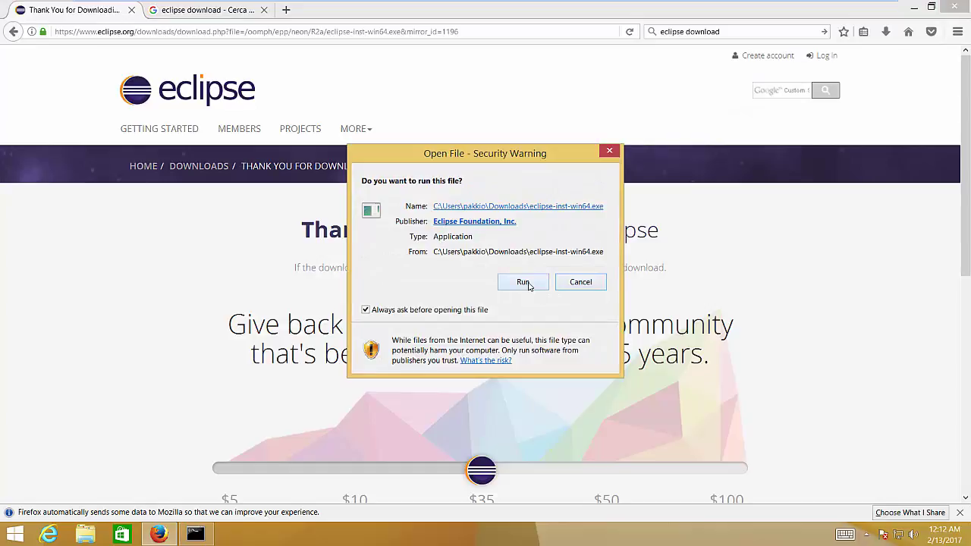
pyautogui.click(523, 282)
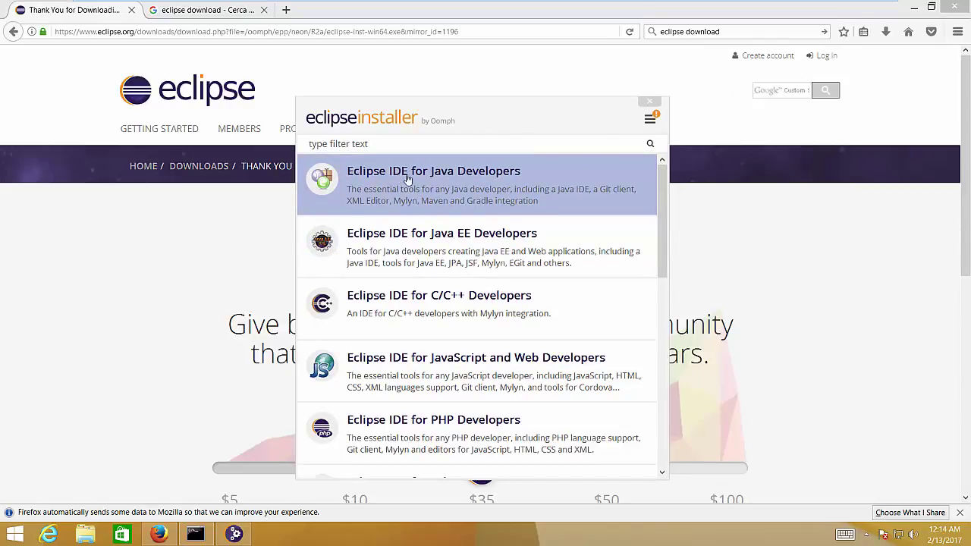
# Step: Install Eclipse IDE for Java Developers in the default java-neon folder, accept the user agreement, and minimize the browser
pyautogui.click(453, 182)
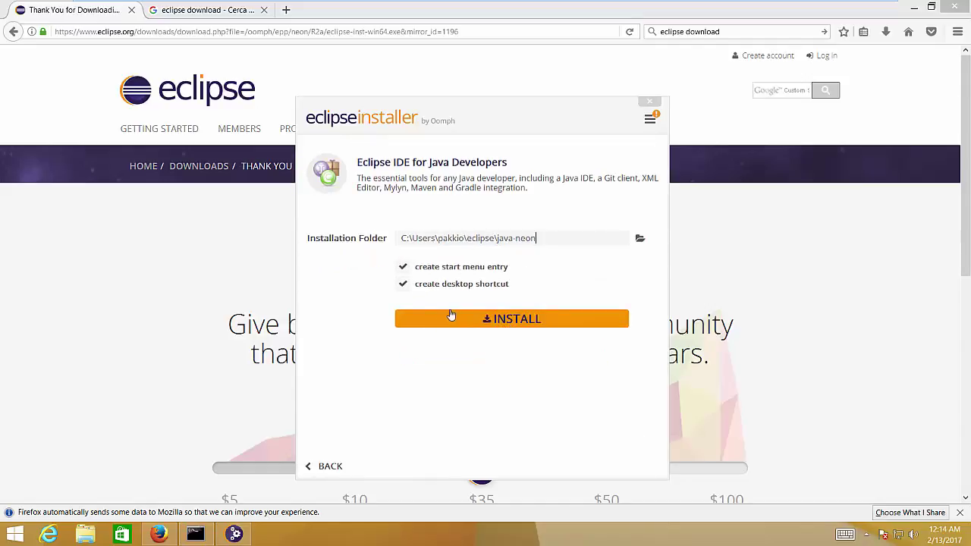
pyautogui.click(507, 319)
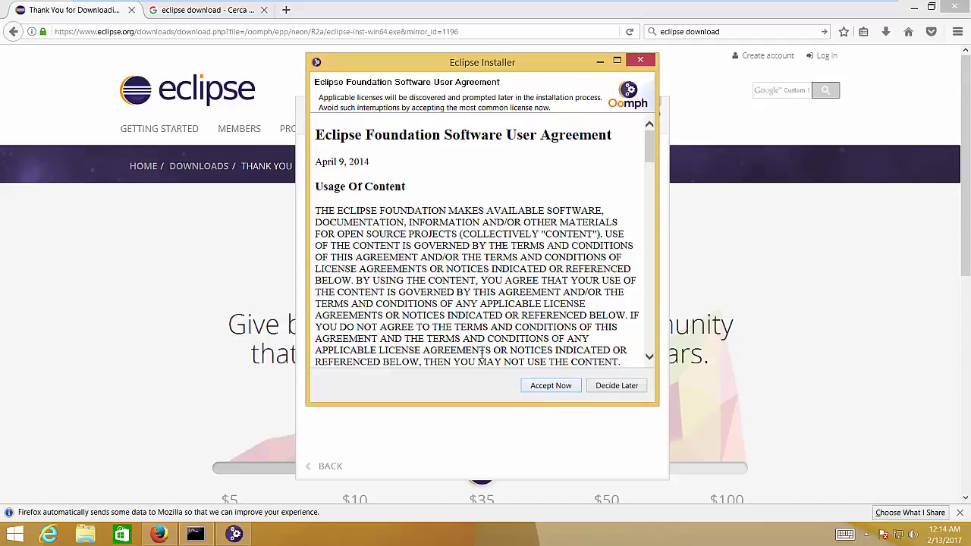
pyautogui.click(540, 387)
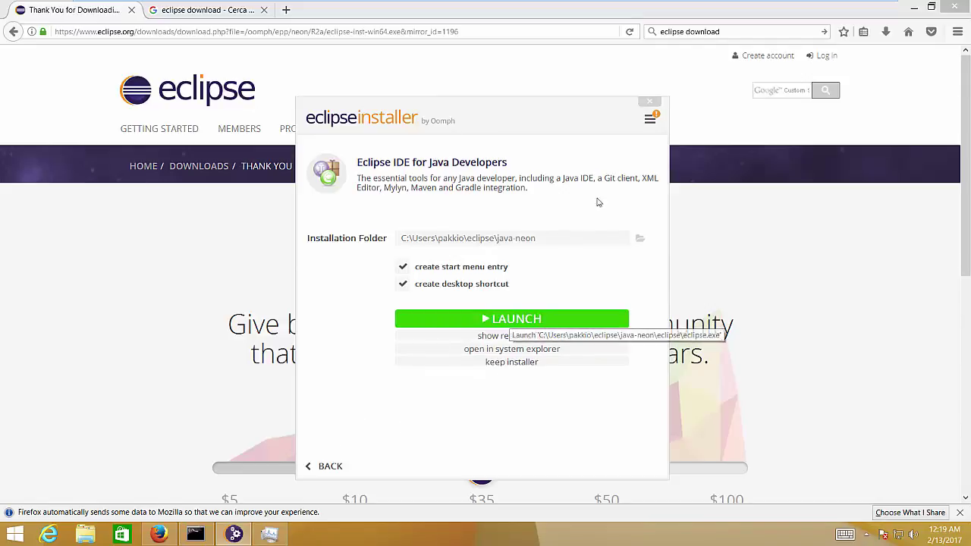
pyautogui.click(913, 9)
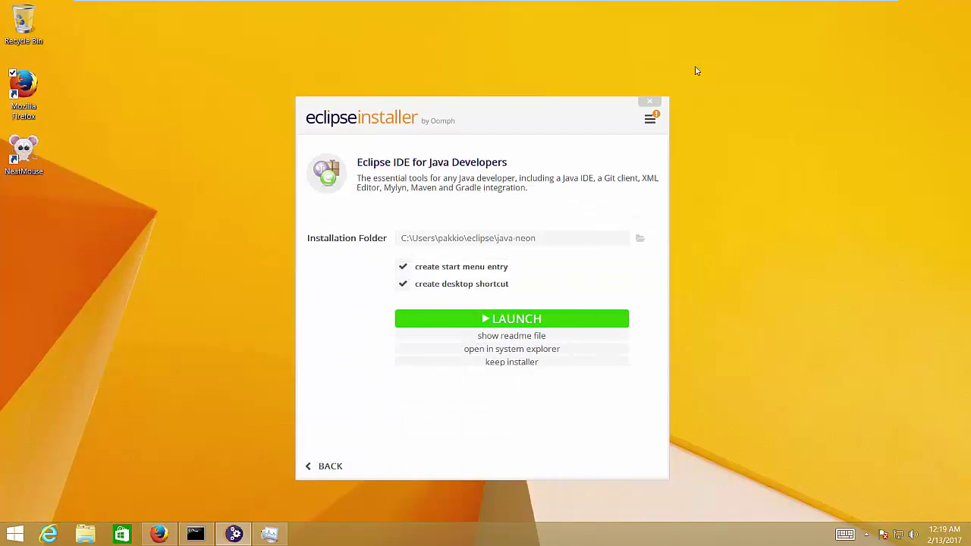
# Step: Launch the newly installed Eclipse IDE from the installer and pin the running program to the taskbar
pyautogui.moveTo(559, 104); pyautogui.dragTo(529, 89)
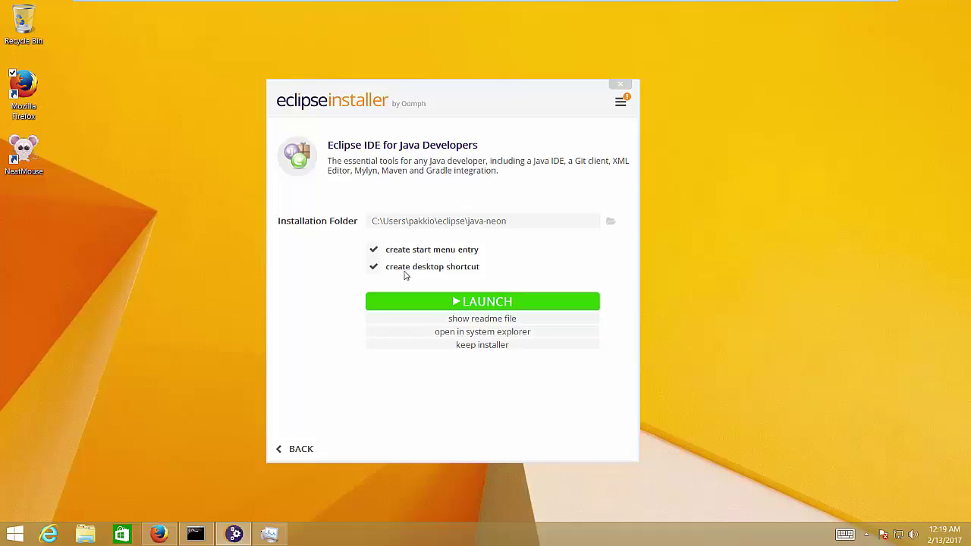
pyautogui.click(487, 303)
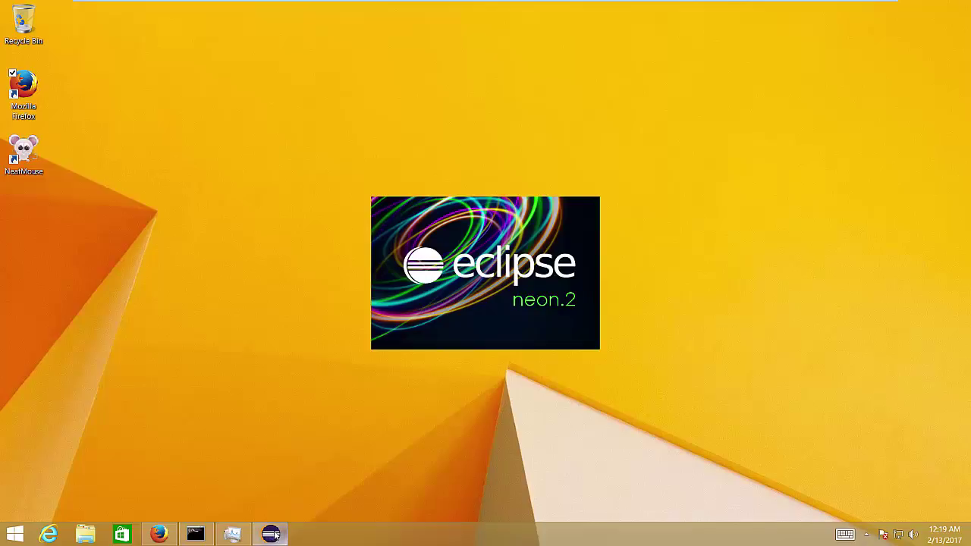
pyautogui.rightClick(273, 536)
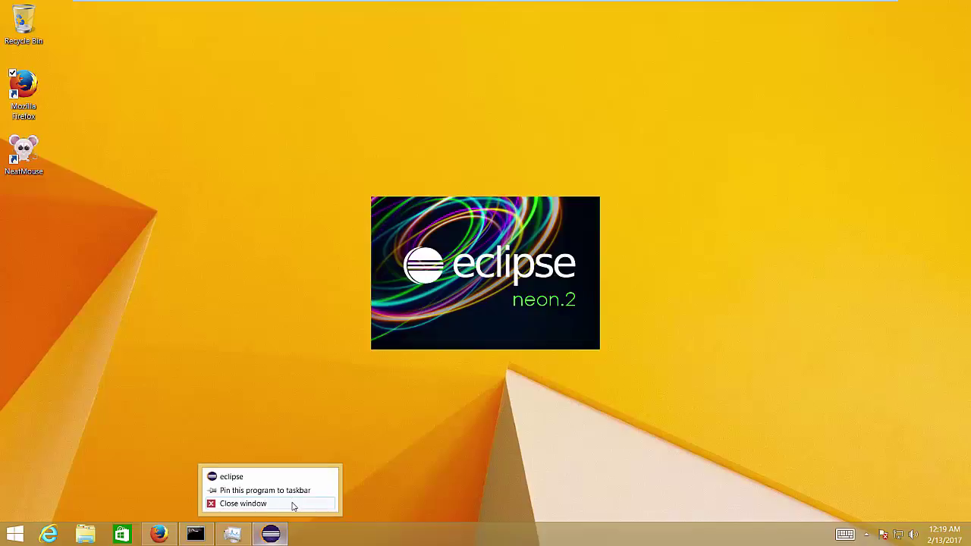
pyautogui.click(252, 492)
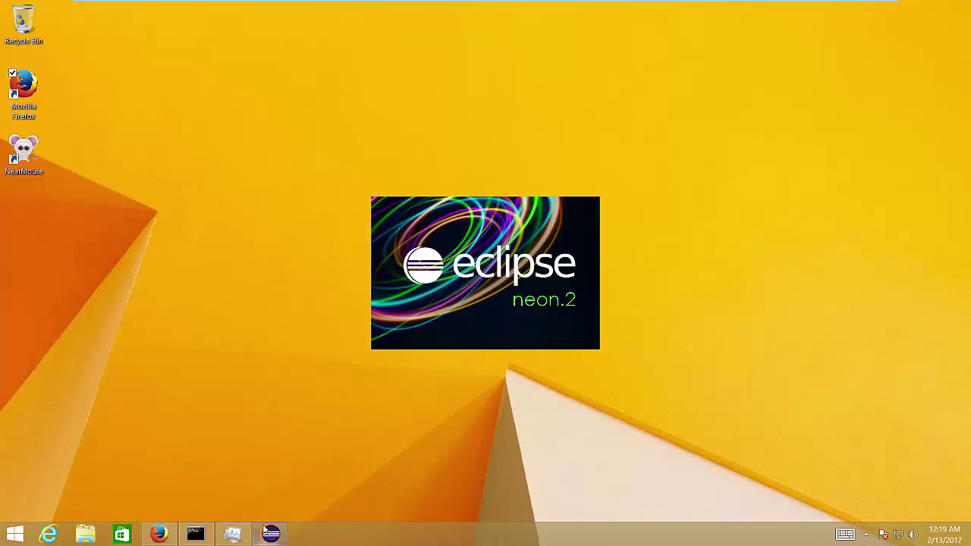
pyautogui.moveTo(268, 531)
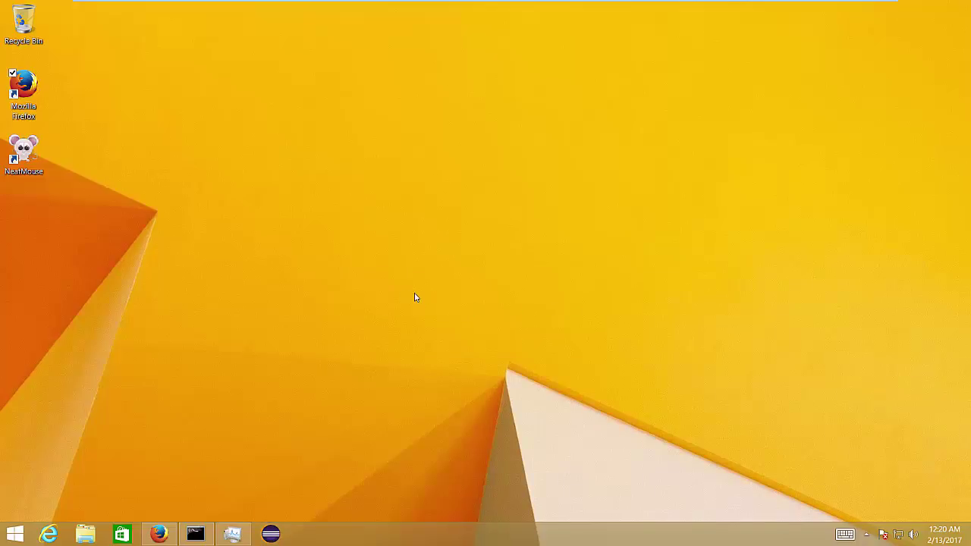
# Step: Accept the proposed workspace directory for this Eclipse session
pyautogui.moveTo(420, 141); pyautogui.dragTo(368, 154)
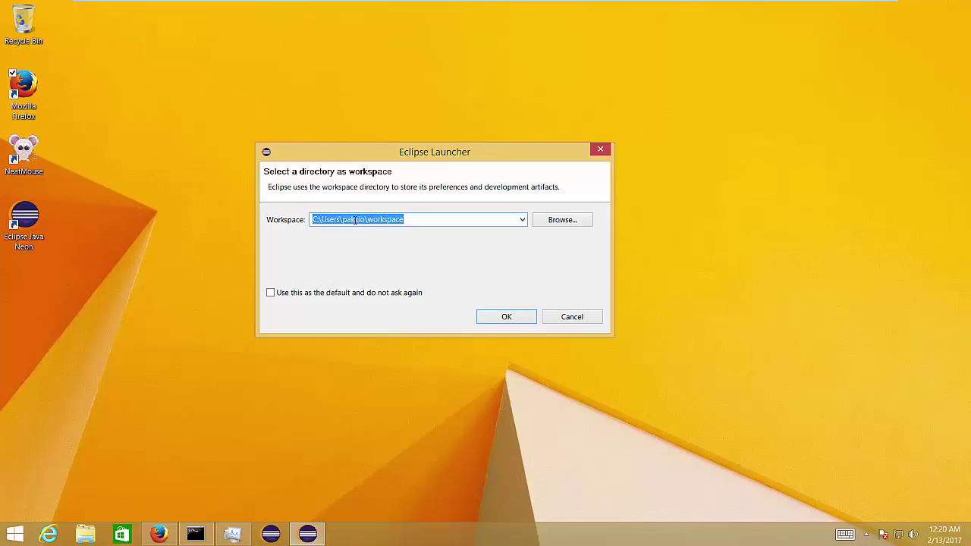
pyautogui.click(512, 320)
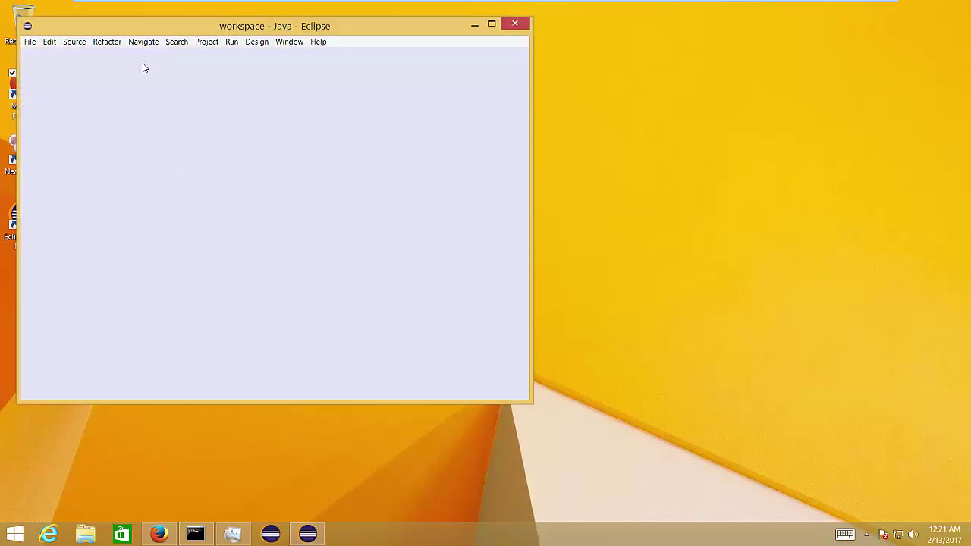
# Step: Open the workbench from the Welcome page and close the Task List view
pyautogui.moveTo(134, 29); pyautogui.dragTo(228, 72)
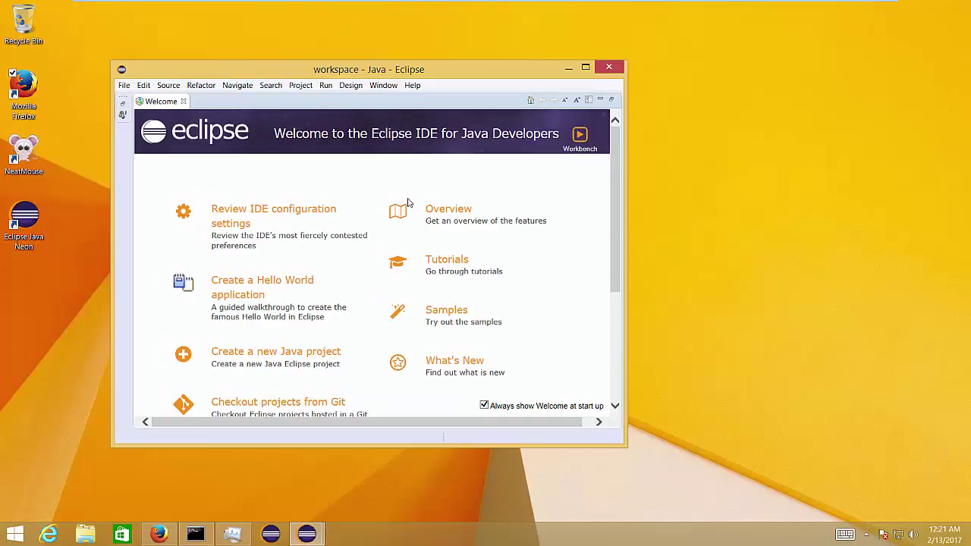
pyautogui.click(580, 136)
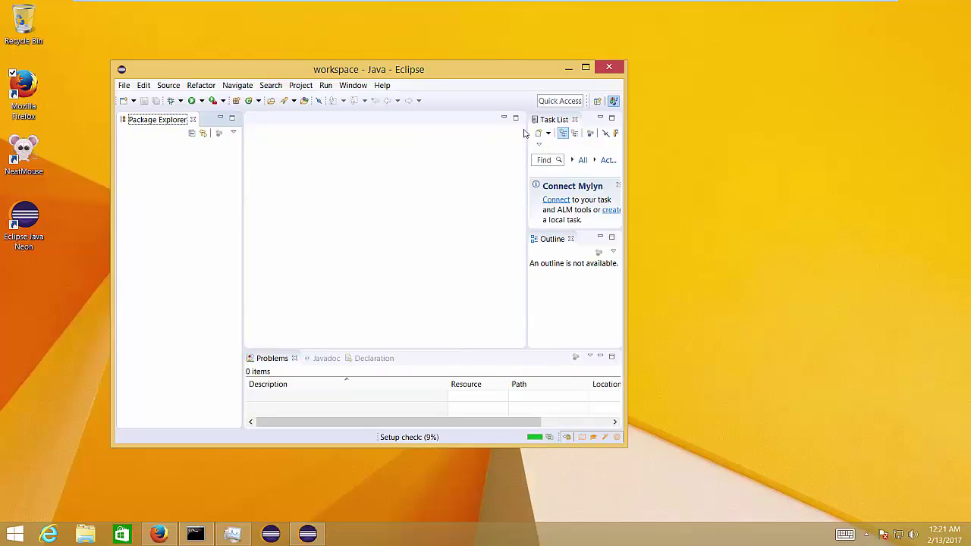
pyautogui.click(575, 120)
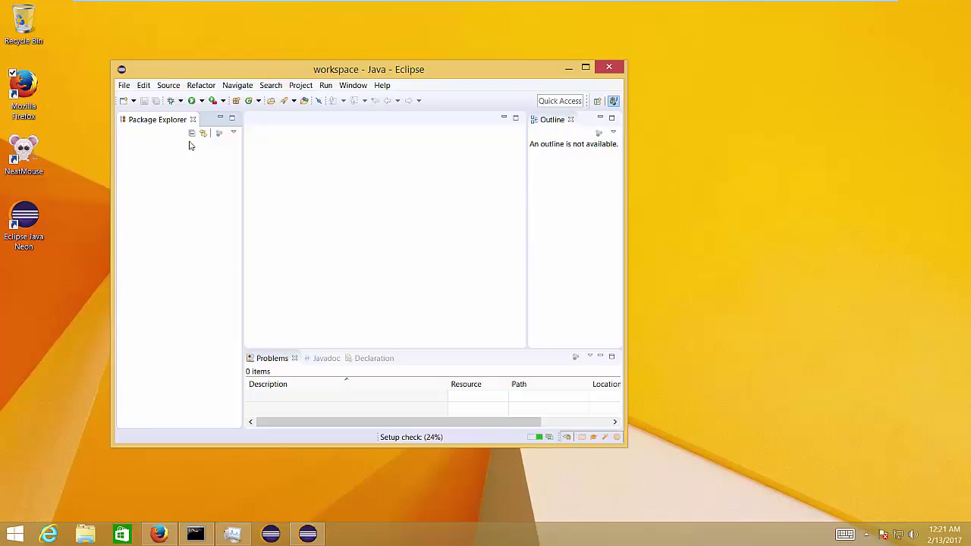
pyautogui.moveTo(193, 74); pyautogui.dragTo(226, 98)
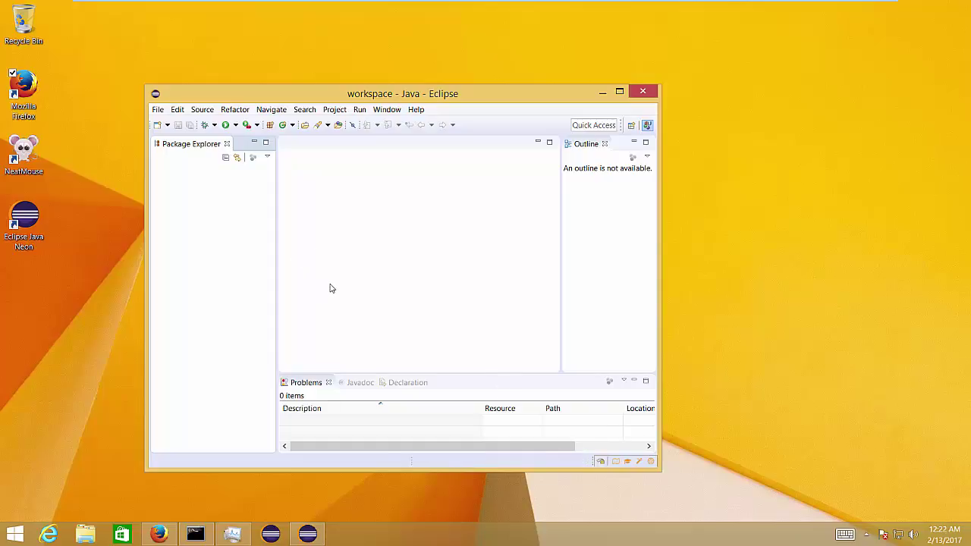
# Step: Exit Eclipse and unpin the program from the taskbar
pyautogui.click(648, 92)
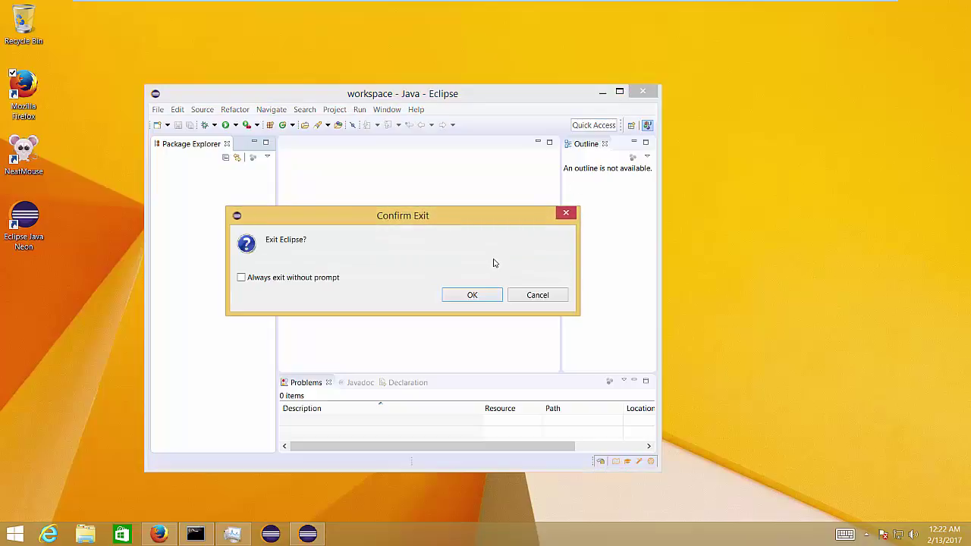
pyautogui.click(467, 294)
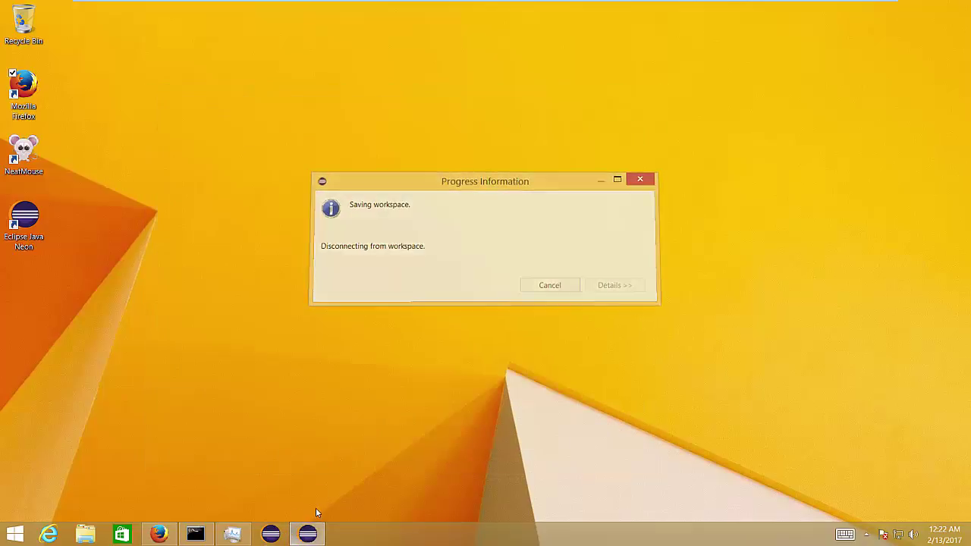
pyautogui.rightClick(273, 534)
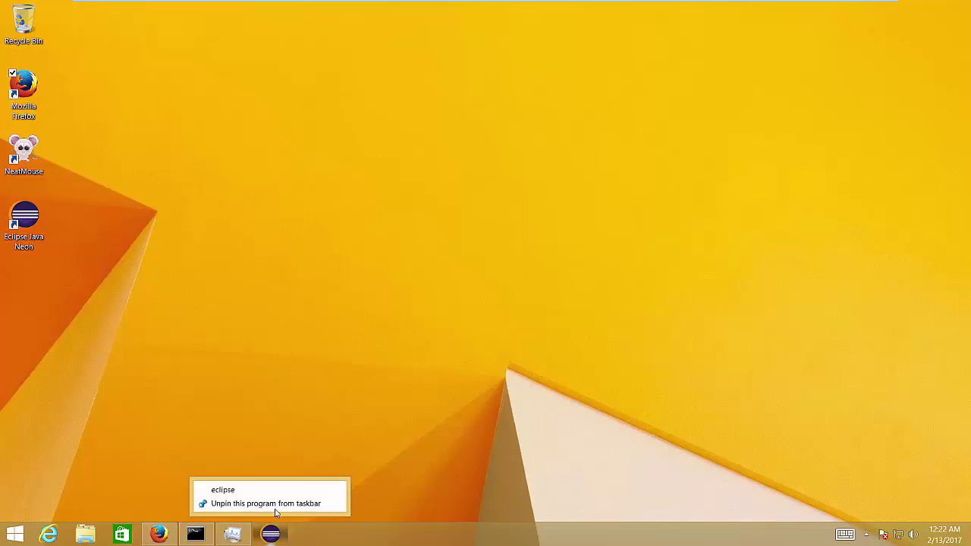
pyautogui.click(273, 510)
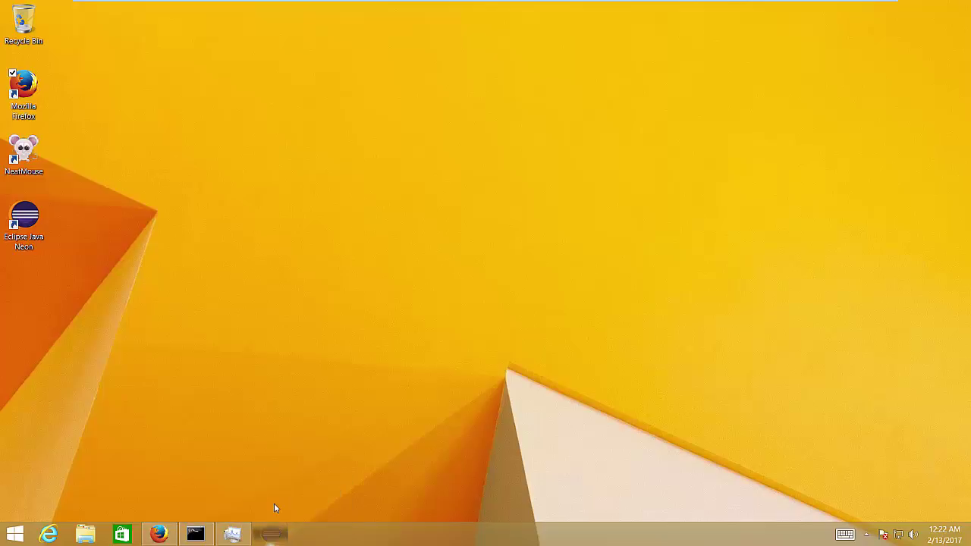
# Step: Start Eclipse from its desktop shortcut with the proposed workspace as the default without asking again, and open the workbench
pyautogui.doubleClick(42, 226)
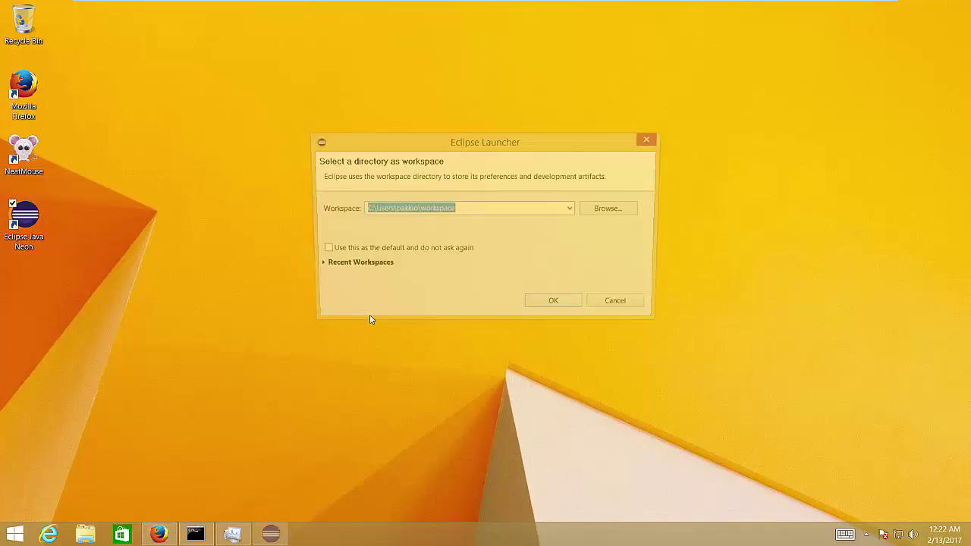
pyautogui.click(321, 251)
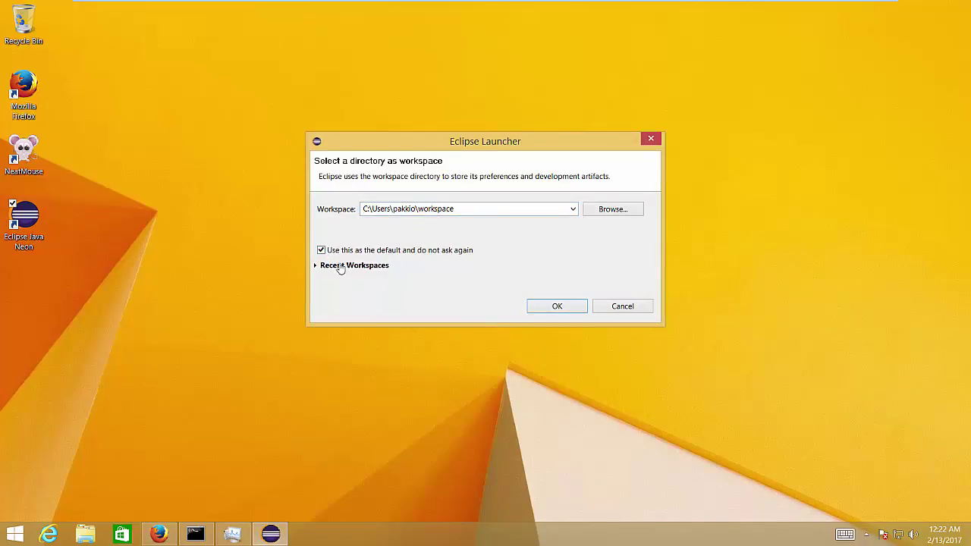
pyautogui.click(552, 308)
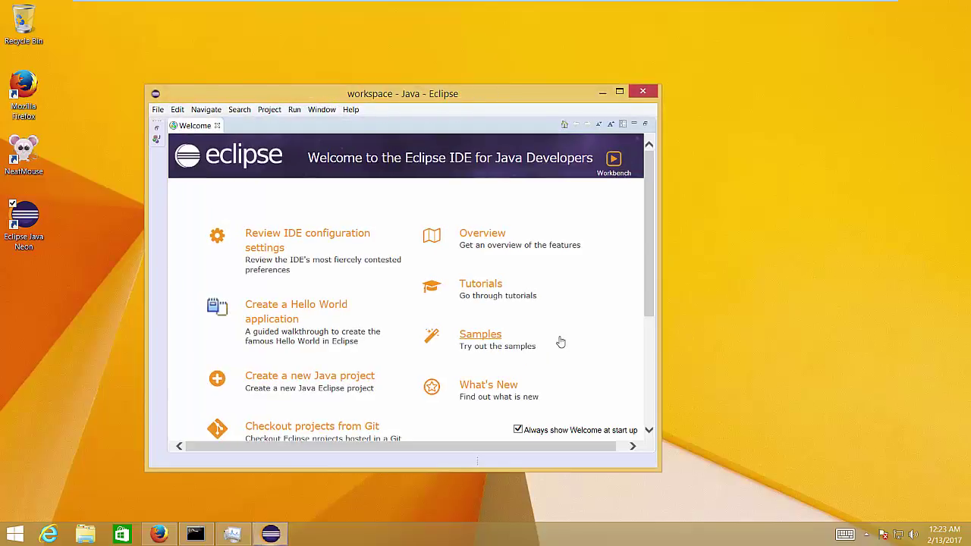
pyautogui.click(613, 160)
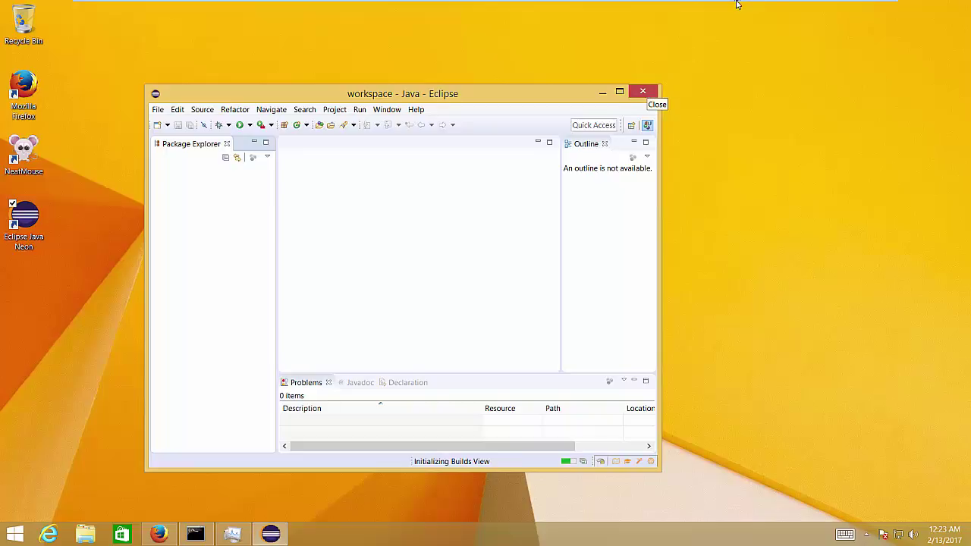
pyautogui.moveTo(734, 5)
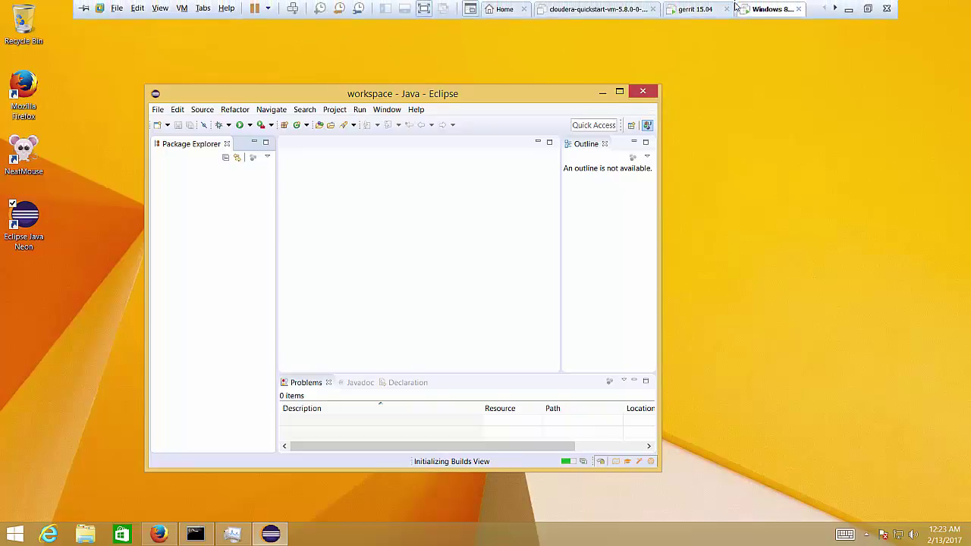
pyautogui.click(867, 8)
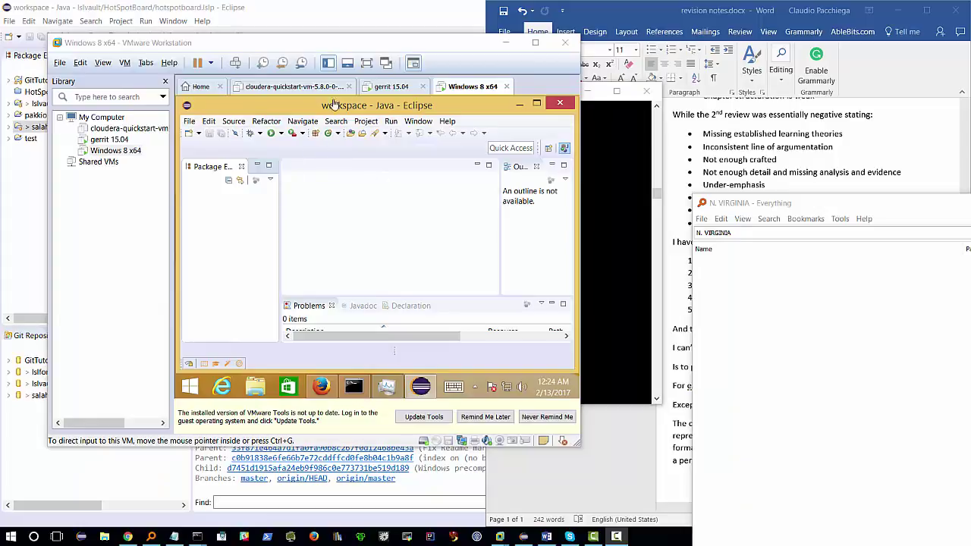
pyautogui.click(367, 62)
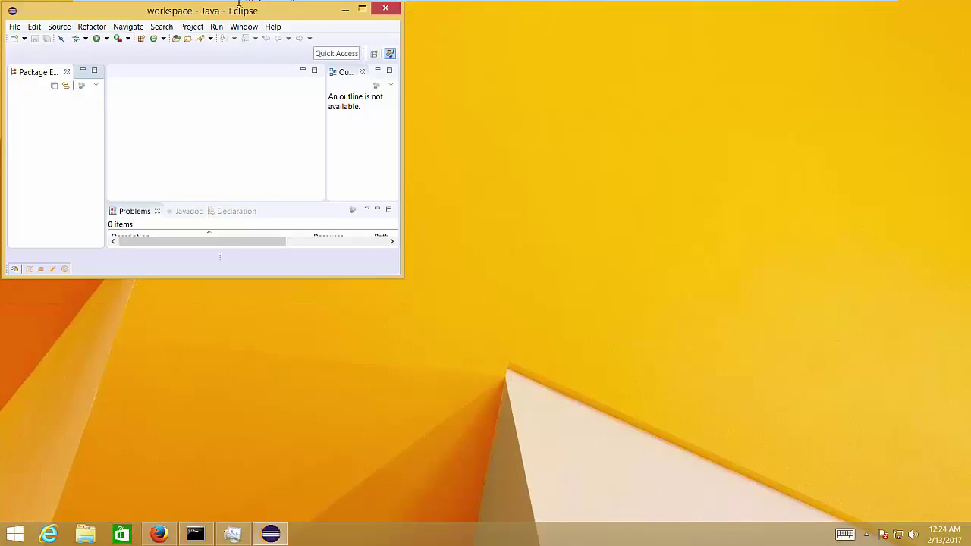
pyautogui.moveTo(215, 14); pyautogui.dragTo(445, 109)
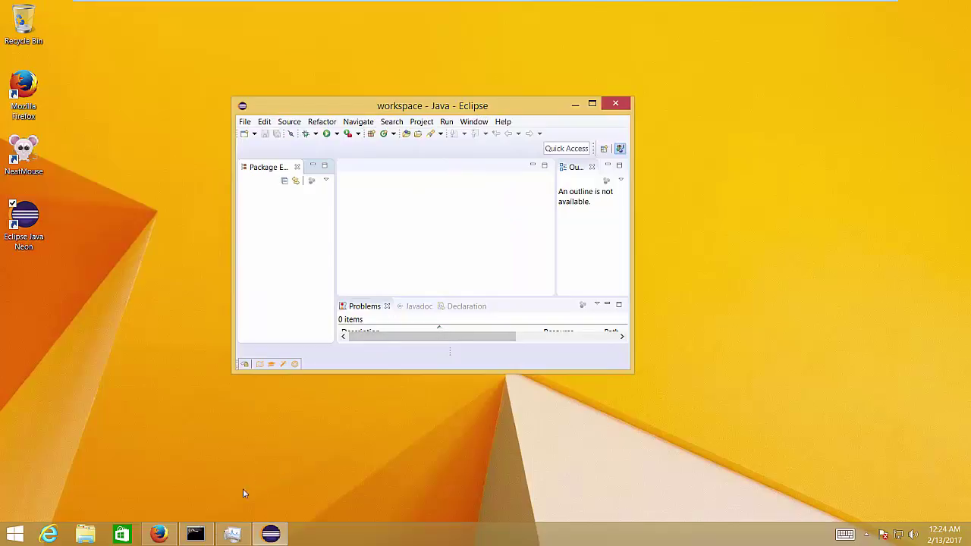
# Step: Switch to Firefox, search the web for "lslforge", and open the raysilent/lslforge repository on GitHub
pyautogui.click(159, 534)
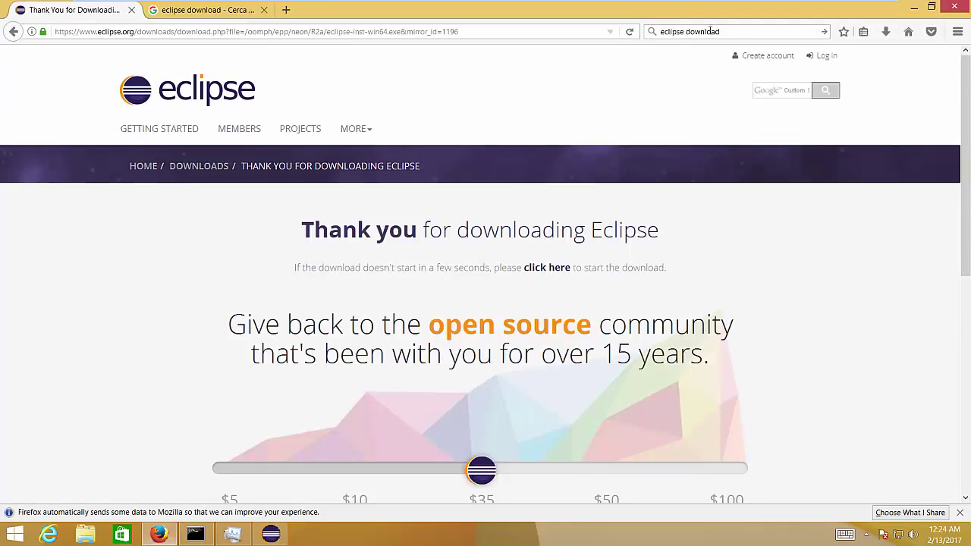
pyautogui.click(725, 33)
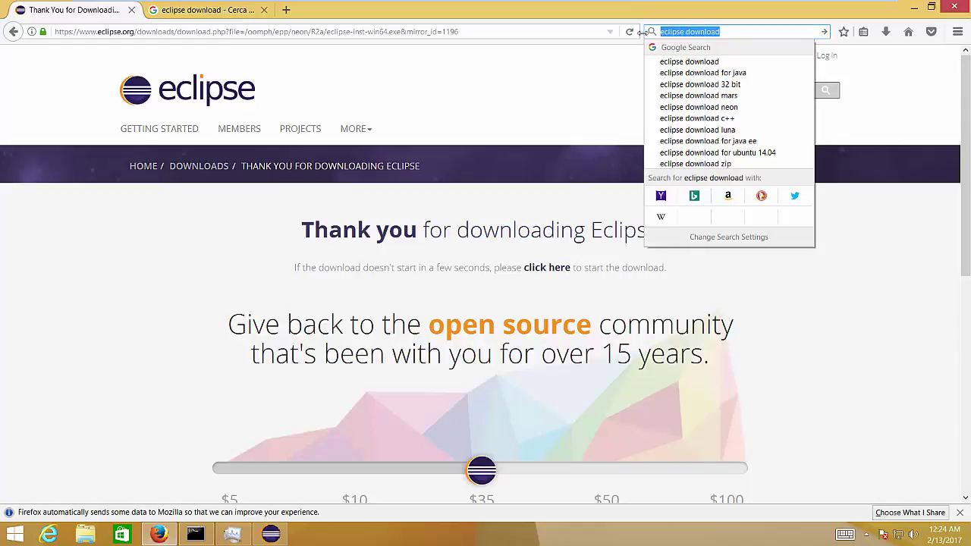
pyautogui.write('lslforge')
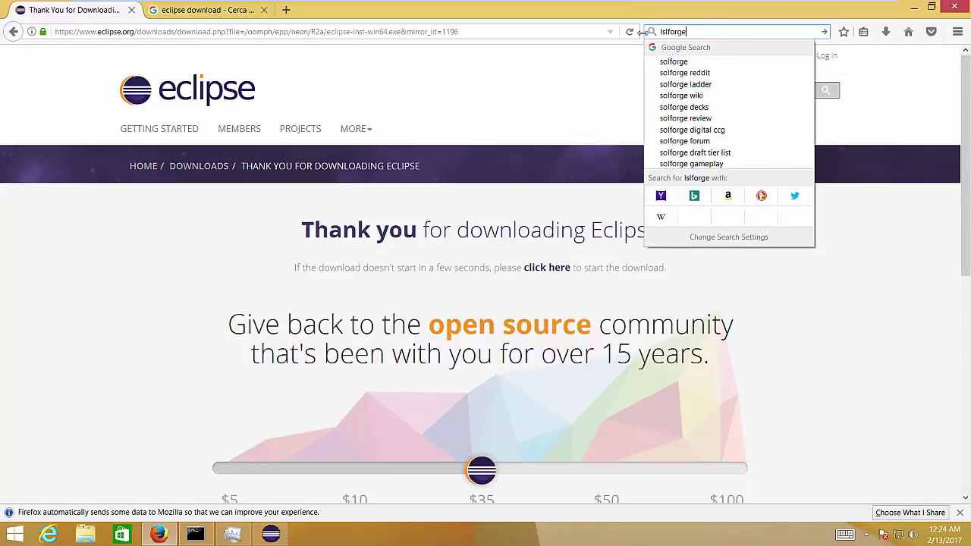
pyautogui.press('Return')
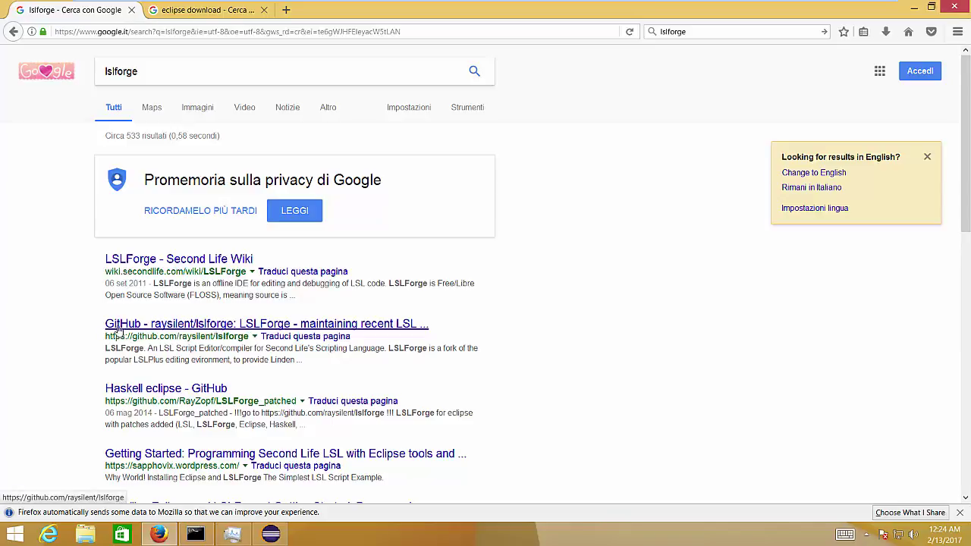
pyautogui.click(206, 326)
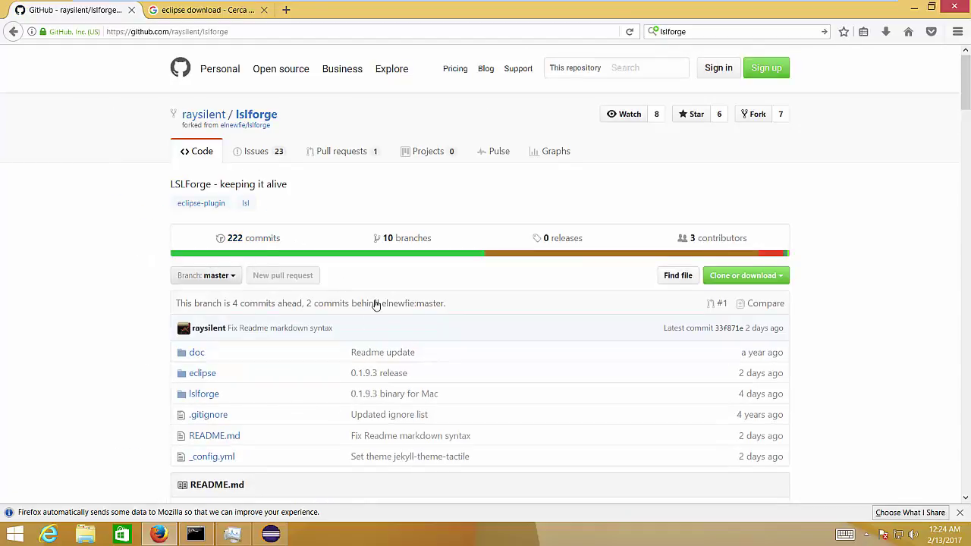
# Step: Examine the README's Eclipse Plugin section for the supported Eclipse versions and the plugin installation instructions
pyautogui.scroll(-1, 125, 229)
pyautogui.scroll(-5, 125, 229)
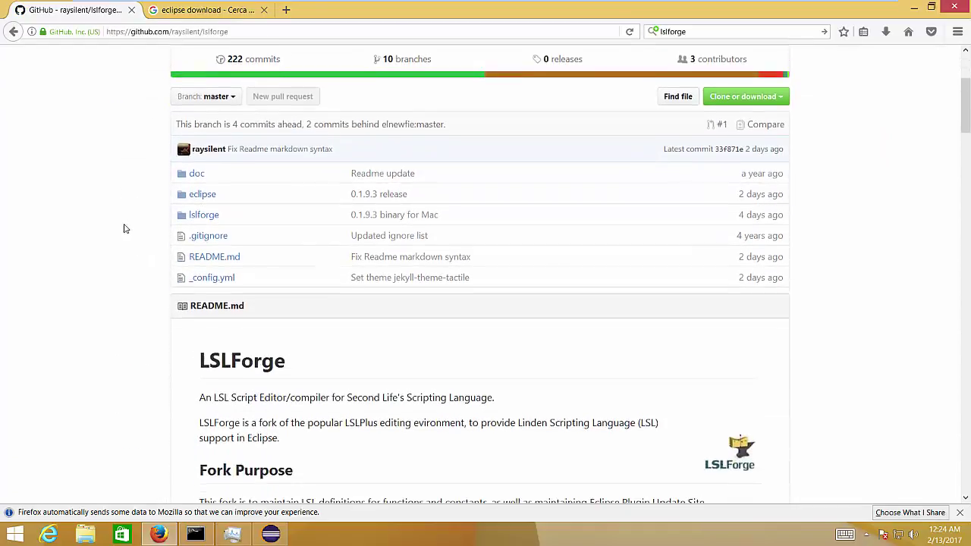
pyautogui.scroll(-5, 129, 234)
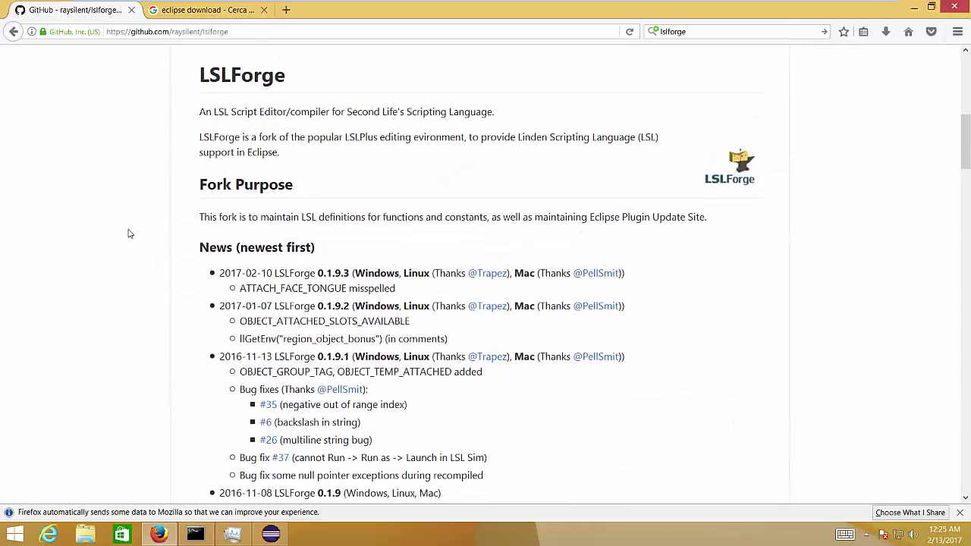
pyautogui.scroll(-5, 132, 233)
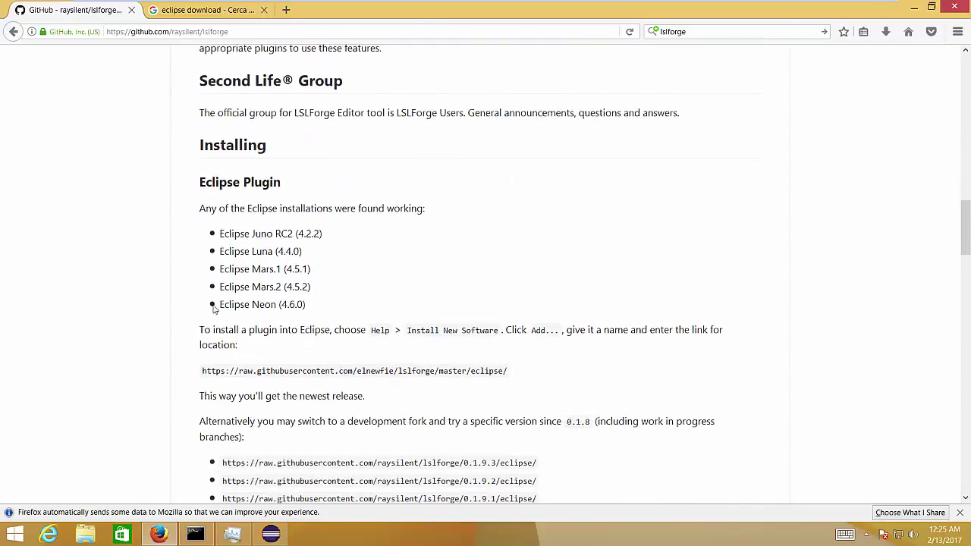
pyautogui.moveTo(221, 303); pyautogui.dragTo(310, 306)
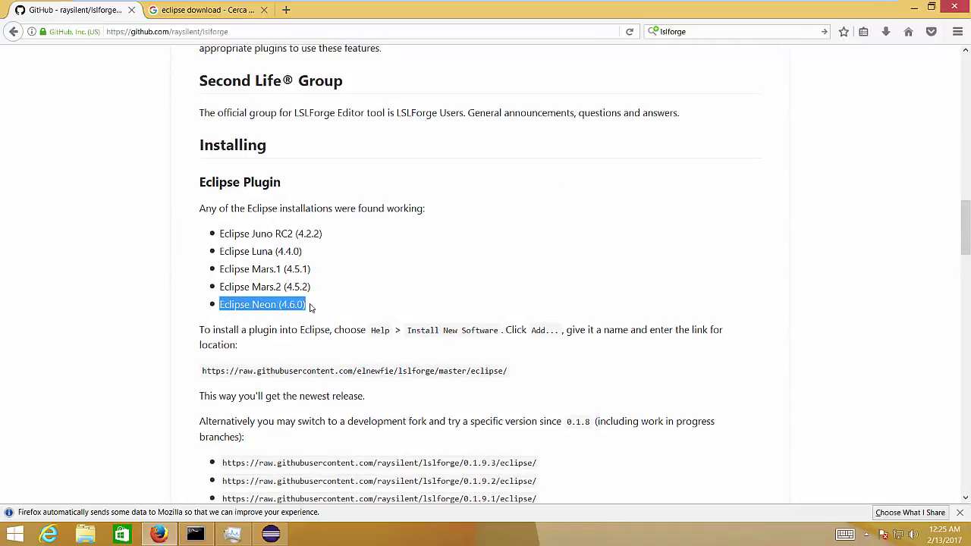
pyautogui.click(436, 295)
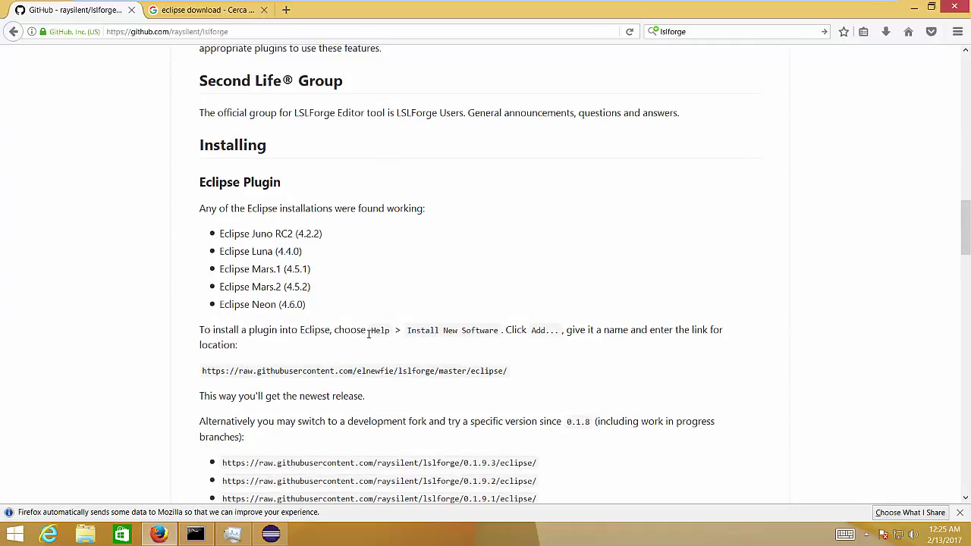
pyautogui.moveTo(201, 329); pyautogui.dragTo(306, 350)
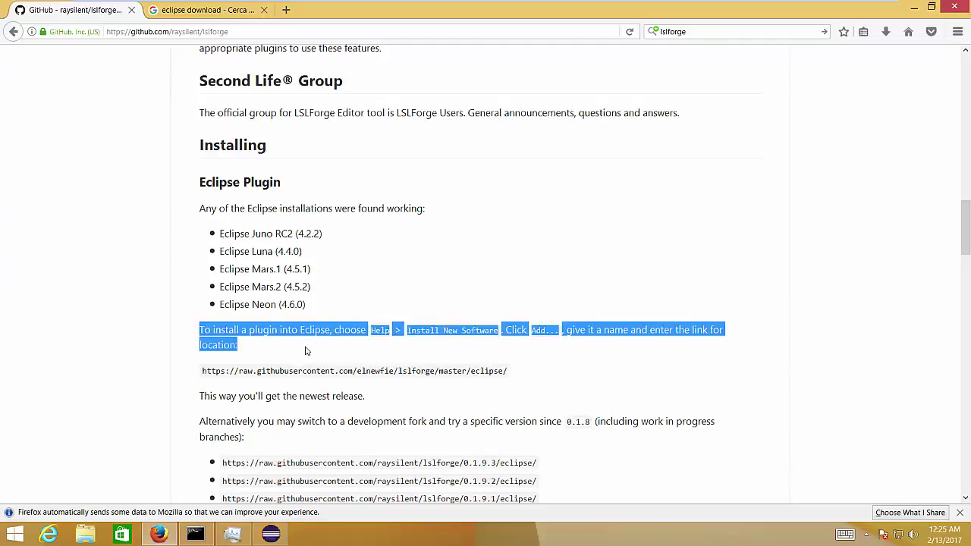
pyautogui.doubleClick(378, 331)
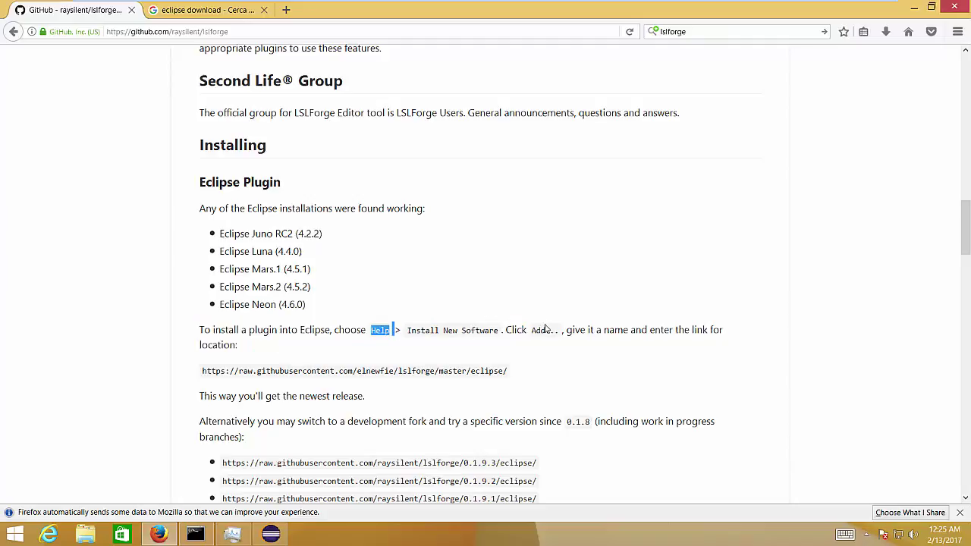
pyautogui.click(257, 369)
pyautogui.moveTo(204, 370); pyautogui.dragTo(508, 371)
pyautogui.rightClick(391, 372)
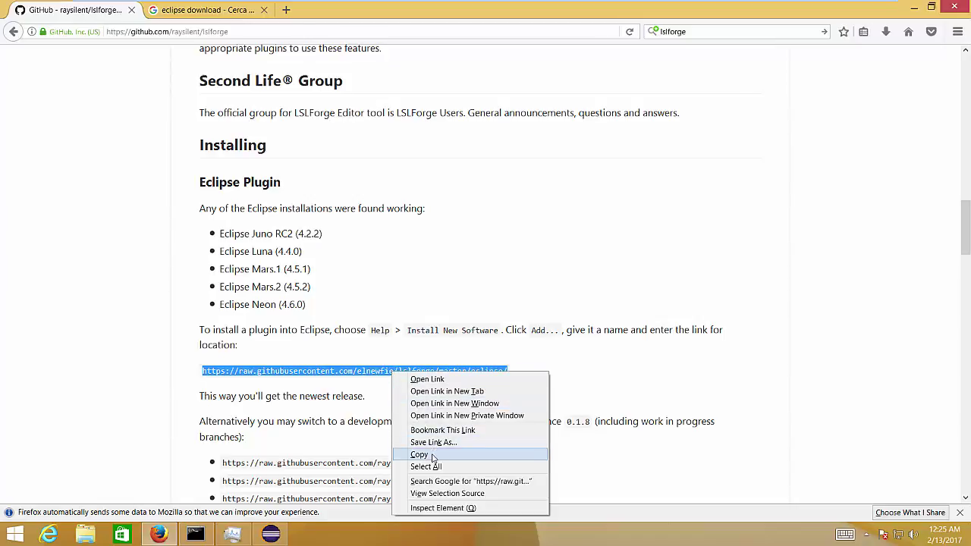
pyautogui.click(433, 455)
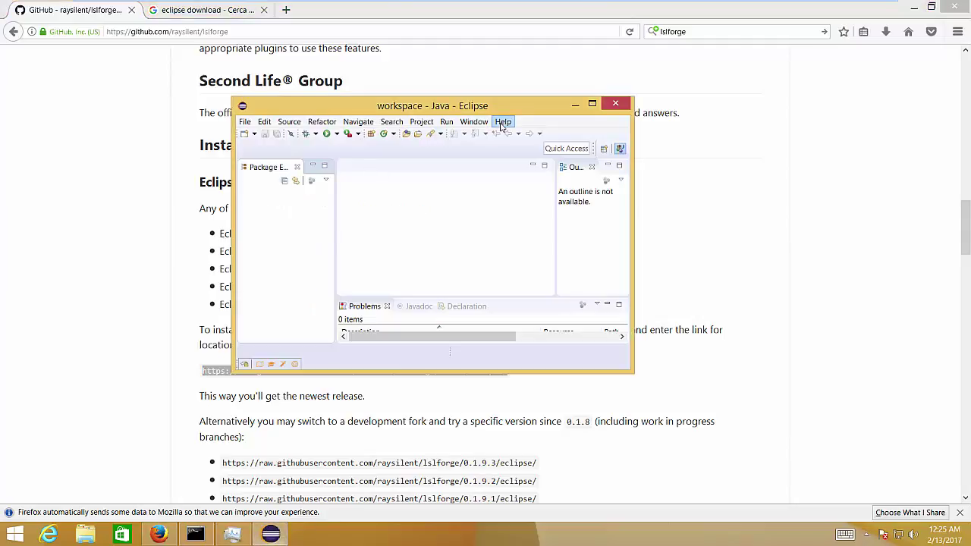
# Step: Switch to Eclipse and add a software installation repository named lslforge, using the copied link as its location
pyautogui.click(502, 122)
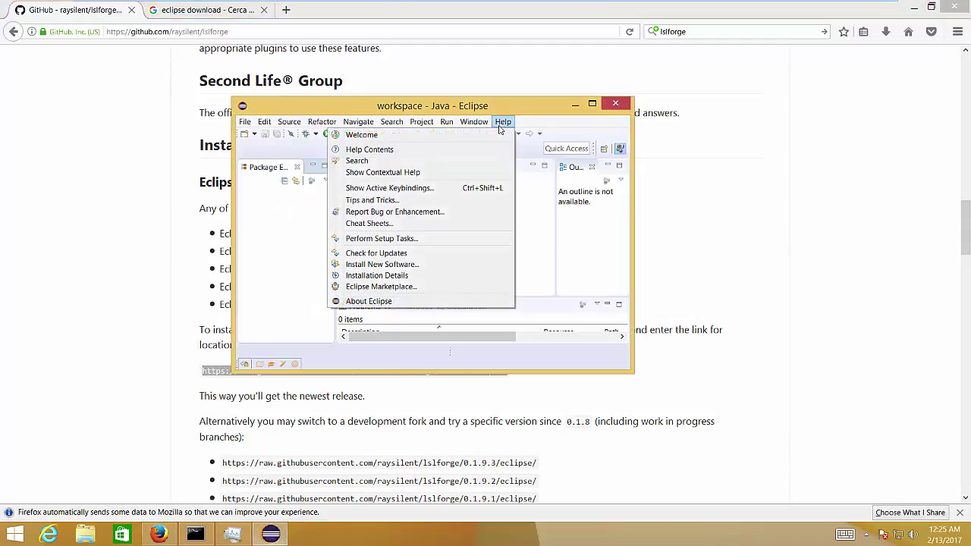
pyautogui.click(382, 264)
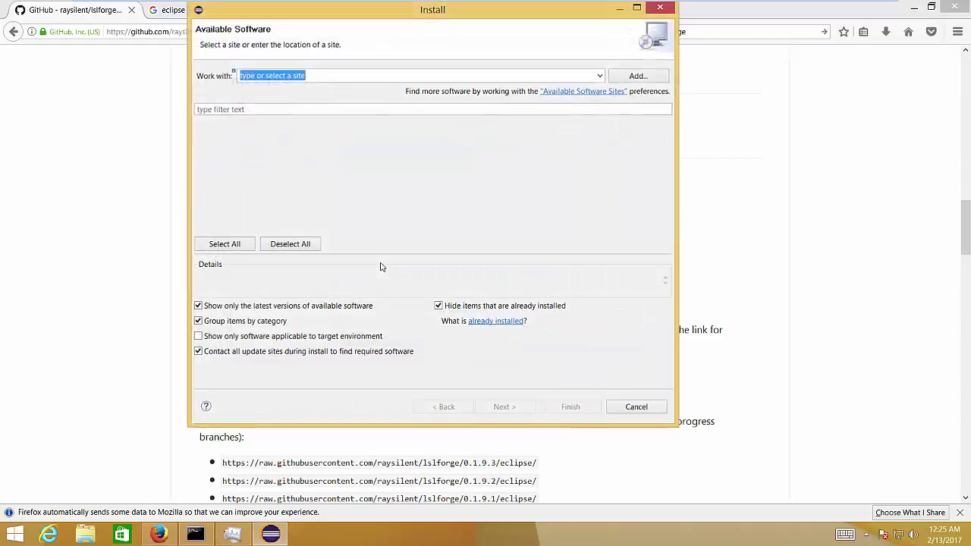
pyautogui.click(635, 76)
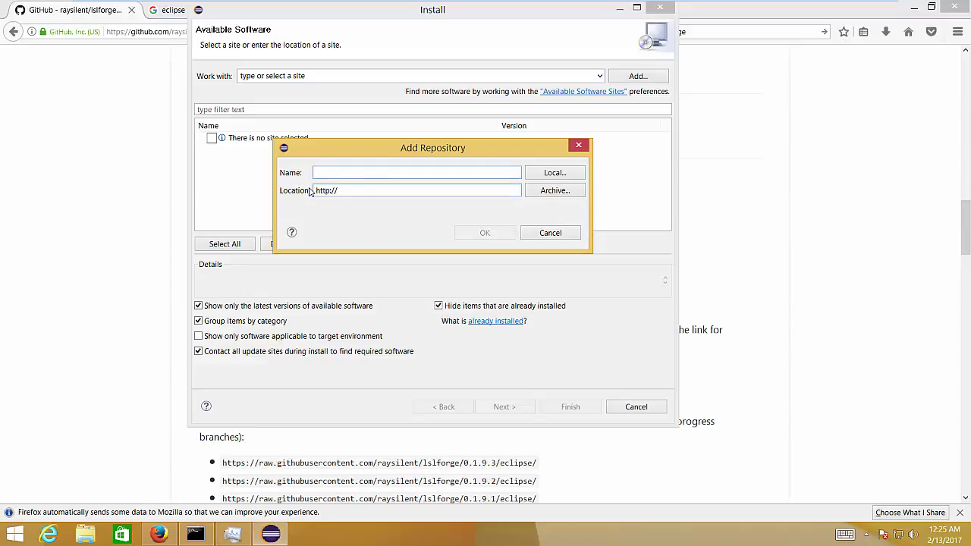
pyautogui.doubleClick(317, 191)
pyautogui.hotkey('ctrl', 'v')
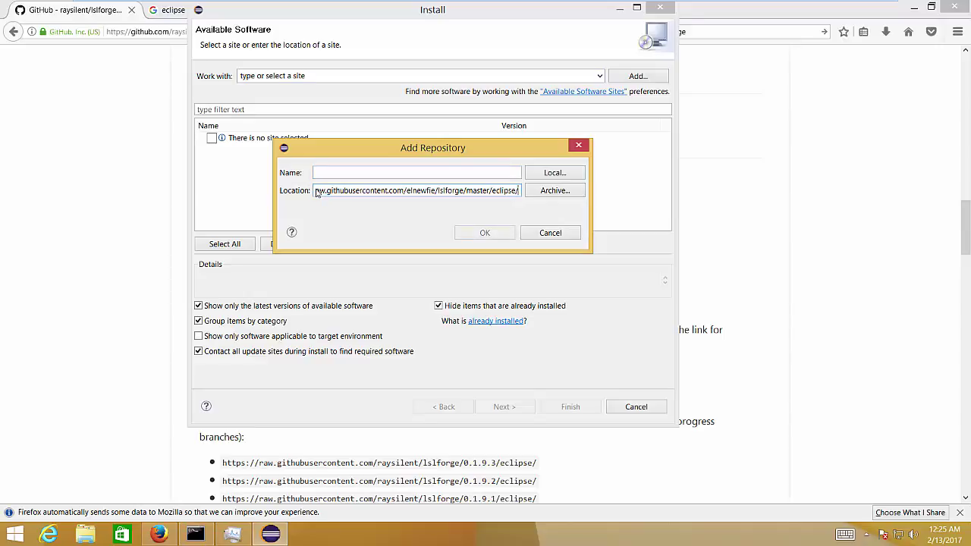
pyautogui.click(322, 175)
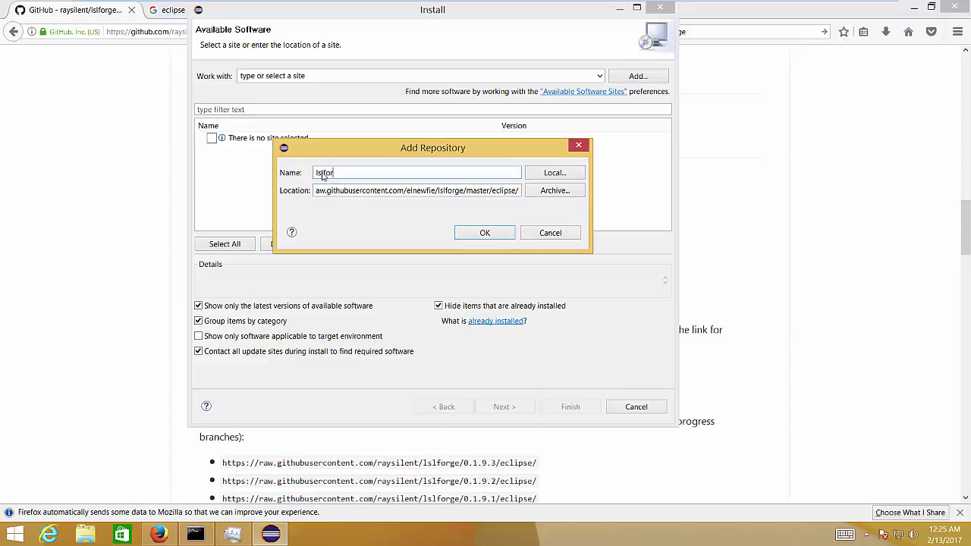
pyautogui.click(493, 236)
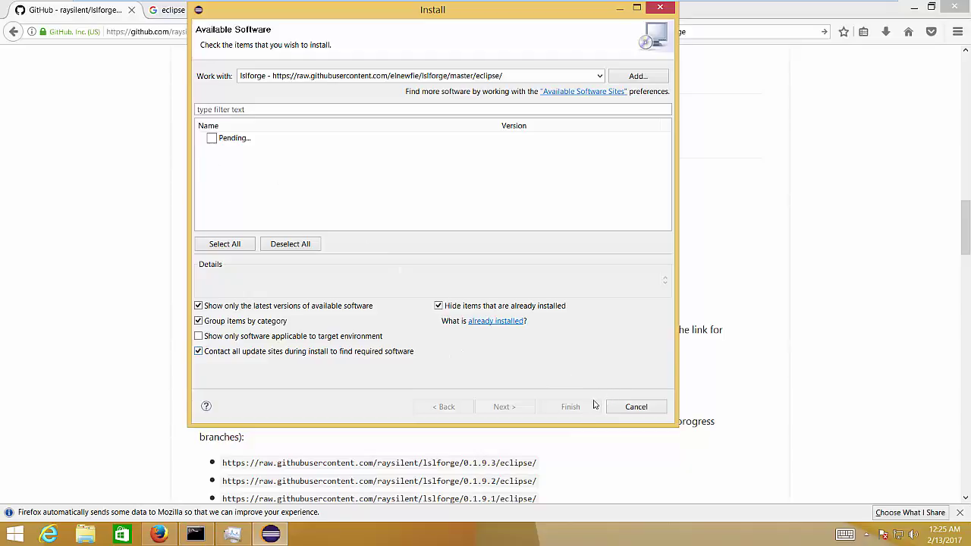
# Step: Select only the LSLforge and lslforge_part_win32_x86 features from the LSLForge category and proceed to the install details
pyautogui.moveTo(479, 30); pyautogui.dragTo(650, 50)
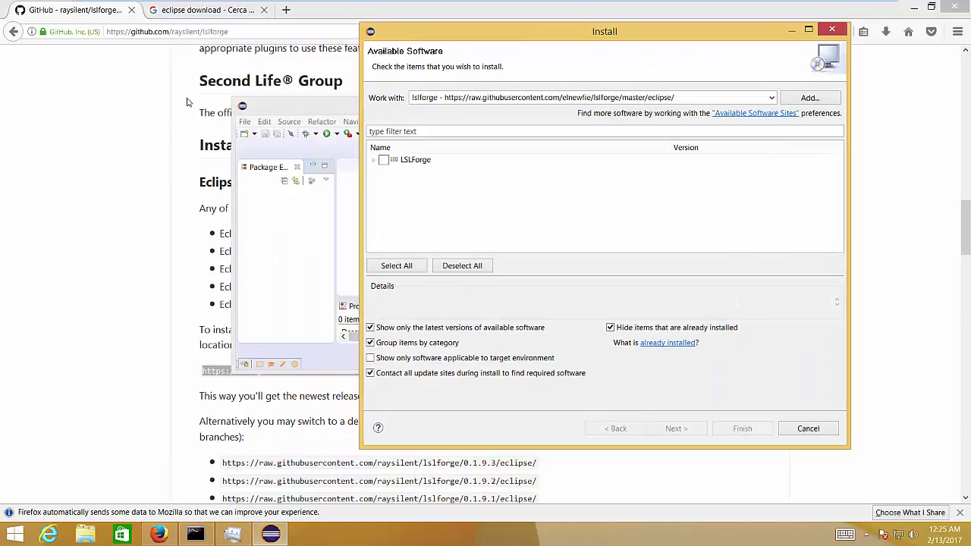
pyautogui.moveTo(493, 38); pyautogui.dragTo(828, 76)
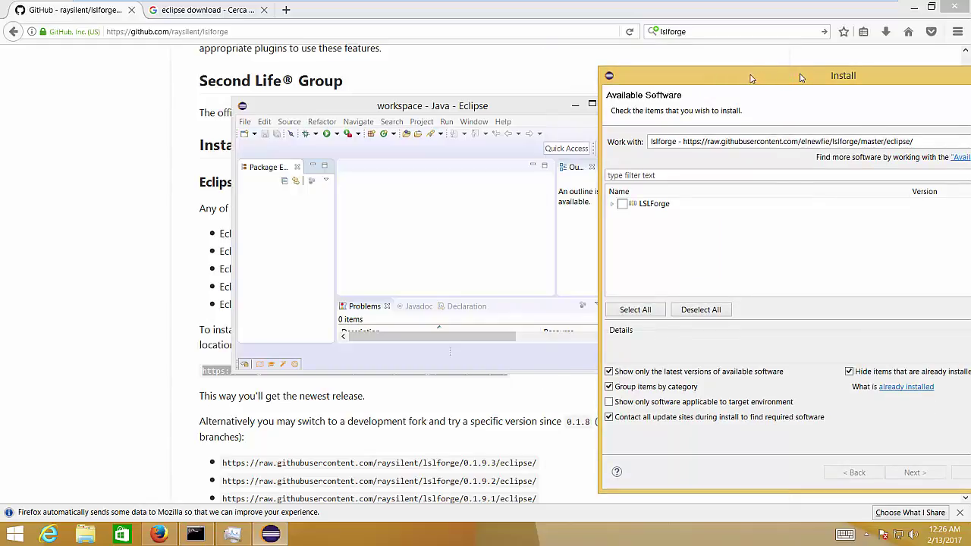
pyautogui.moveTo(800, 77); pyautogui.dragTo(477, 58)
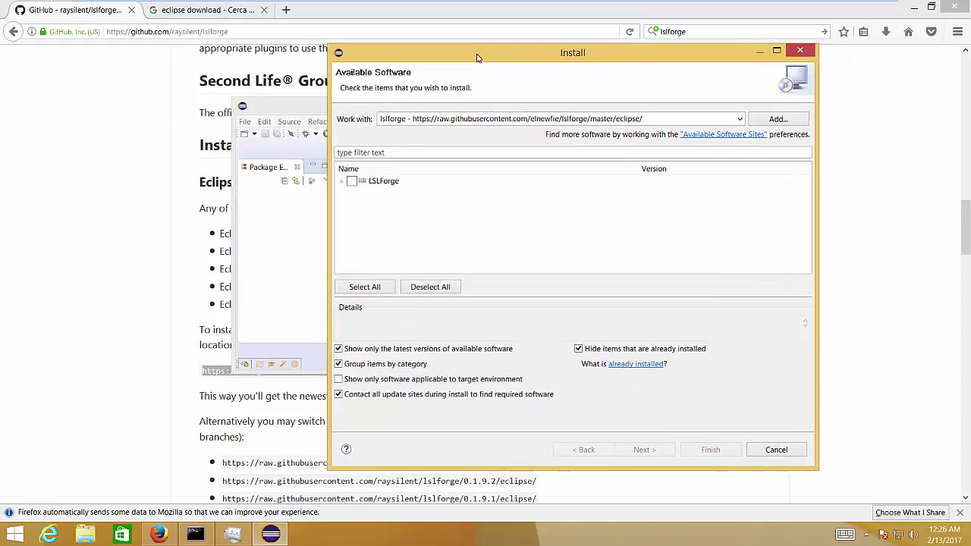
pyautogui.click(341, 181)
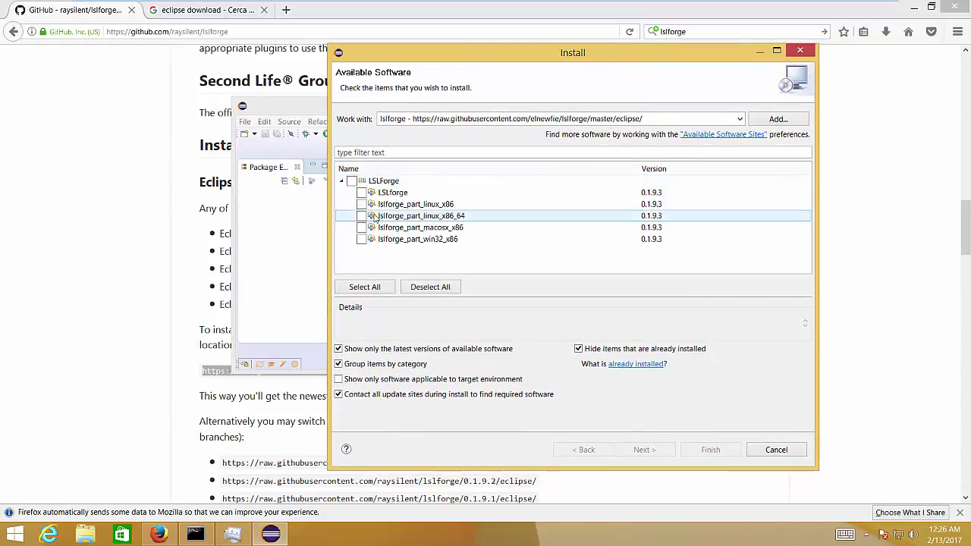
pyautogui.click(351, 181)
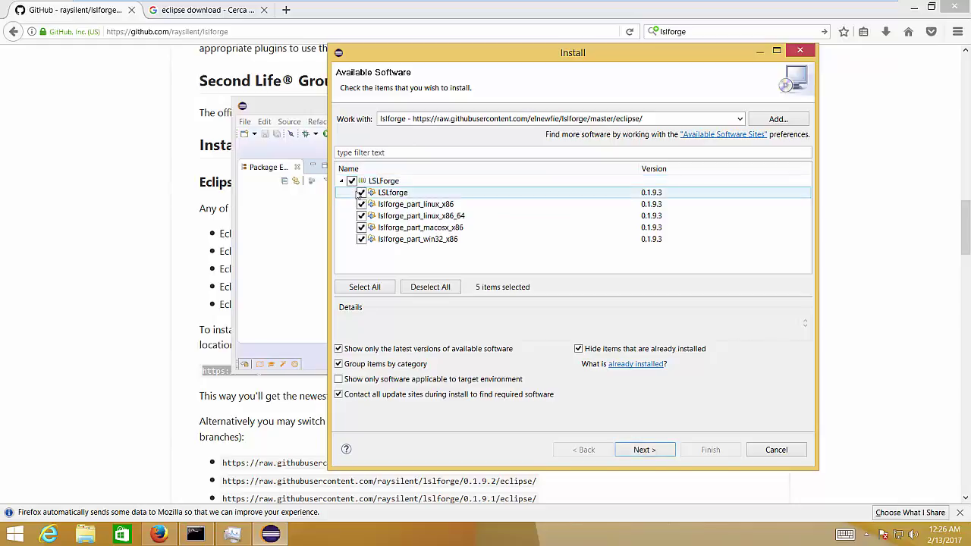
pyautogui.click(351, 182)
pyautogui.click(361, 193)
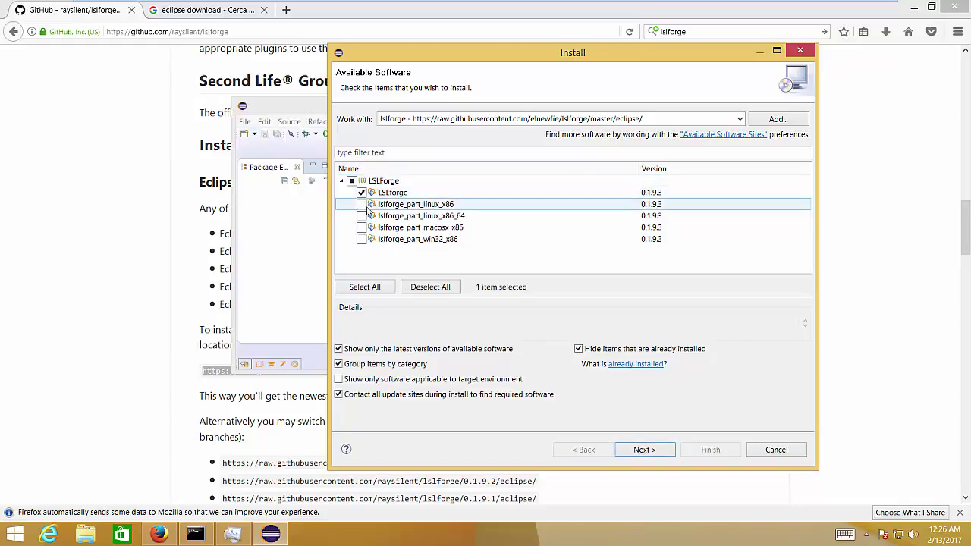
pyautogui.click(362, 239)
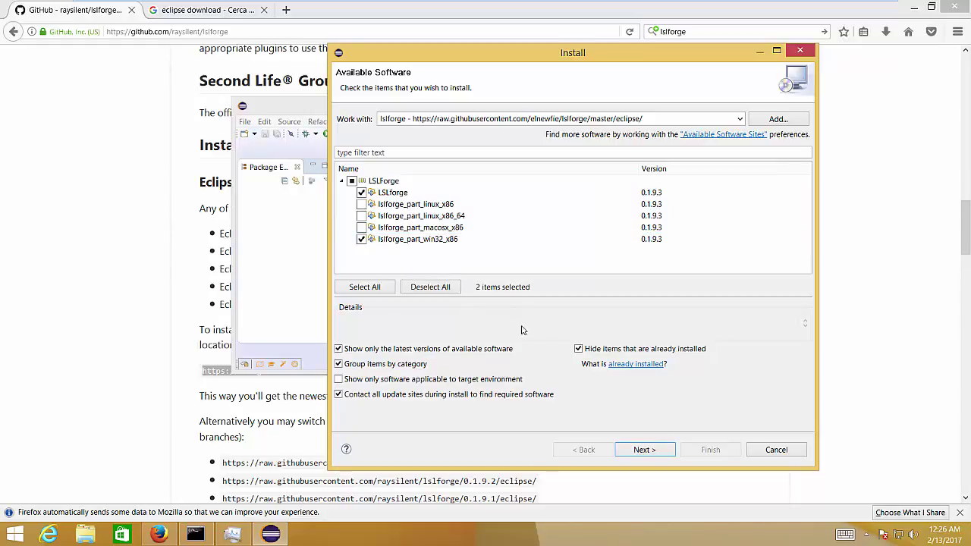
pyautogui.click(642, 451)
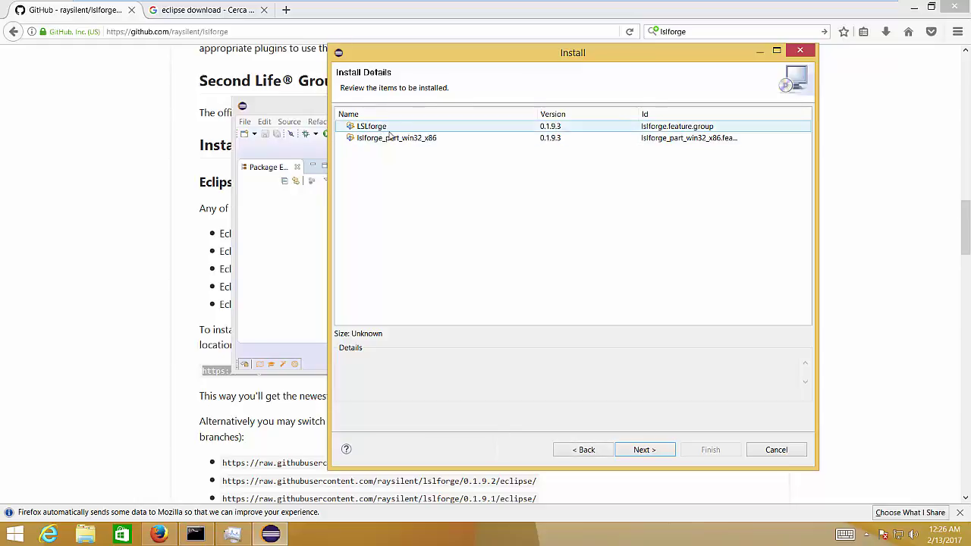
# Step: Accept the LSLforge license, install the selected features despite their unsigned content, and restart Eclipse
pyautogui.click(642, 450)
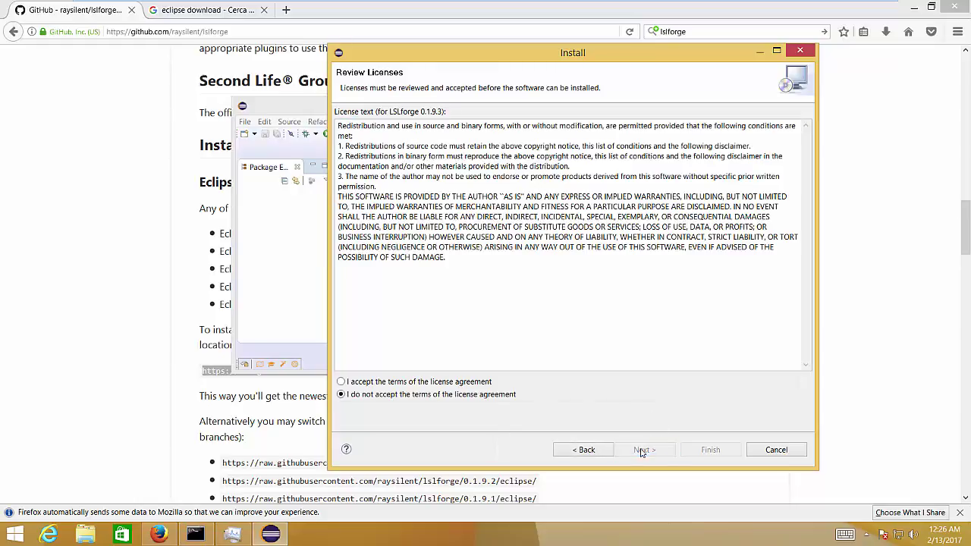
pyautogui.click(363, 383)
pyautogui.click(710, 451)
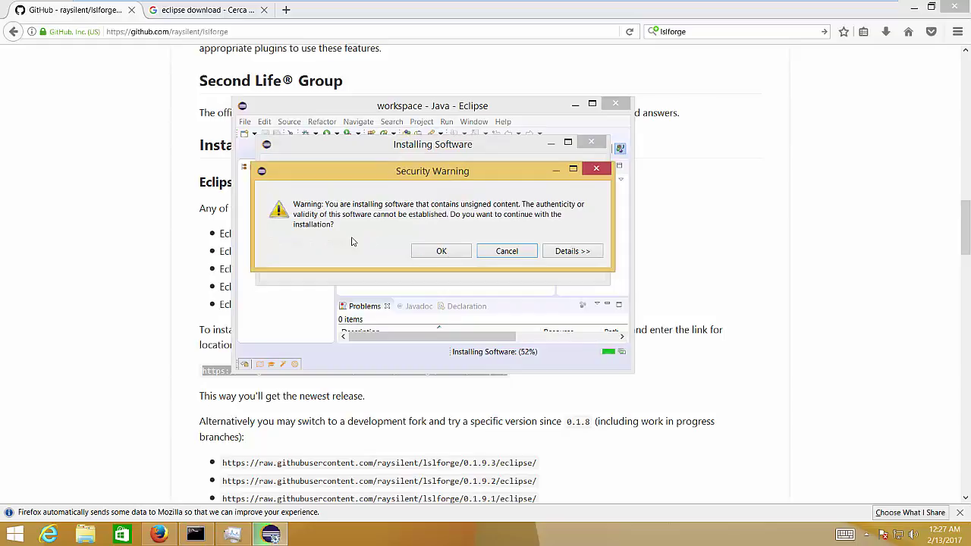
pyautogui.click(434, 251)
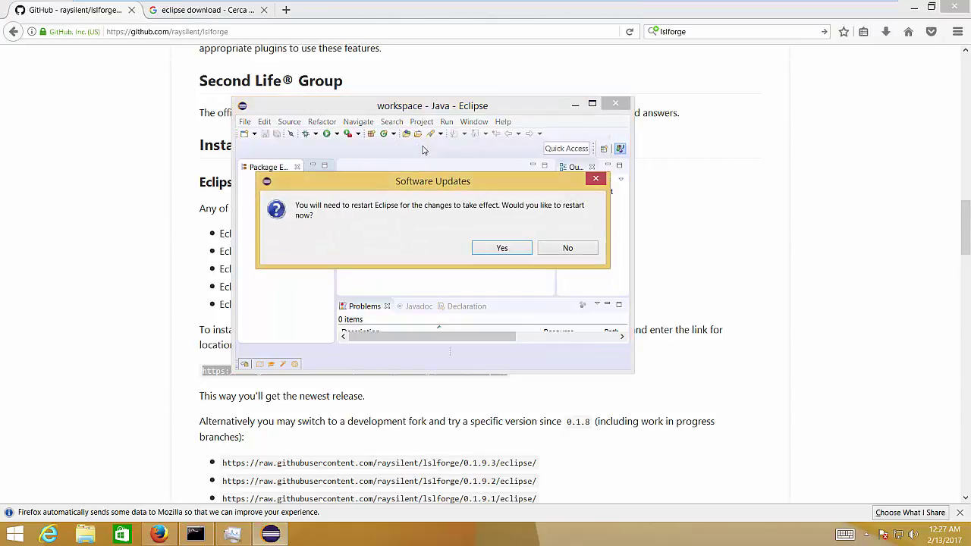
pyautogui.click(501, 248)
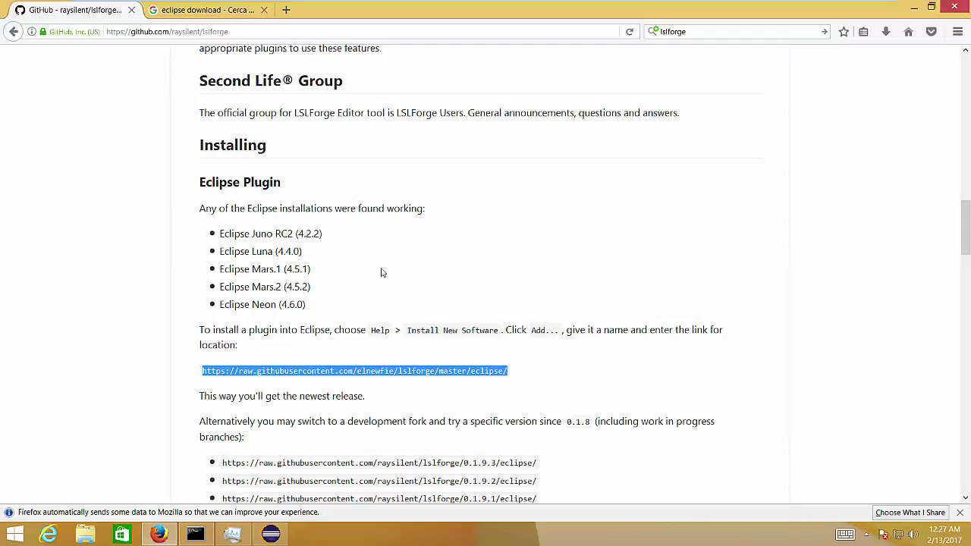
# Step: Return to the restarted Eclipse, stop the Welcome page from showing at start-up, and open the workbench
pyautogui.click(270, 534)
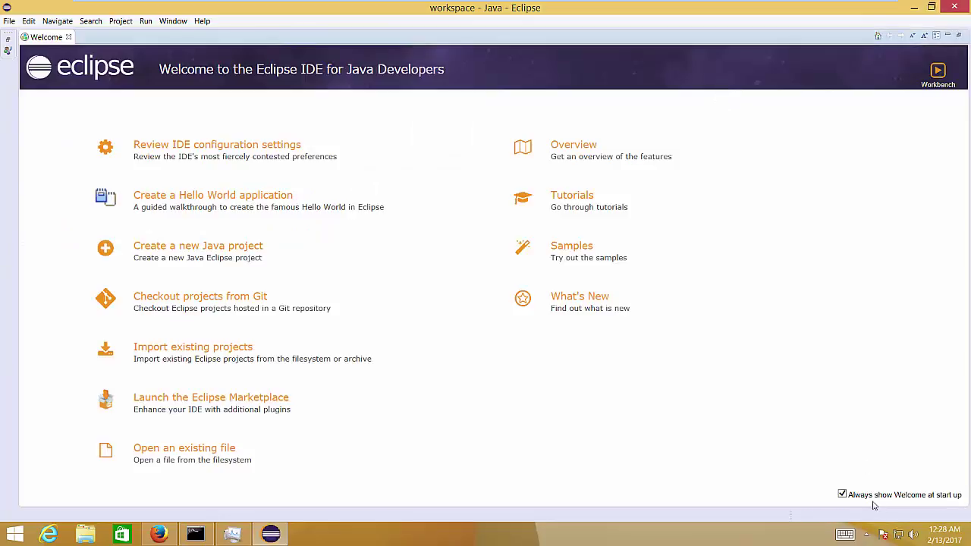
pyautogui.click(842, 495)
pyautogui.click(937, 72)
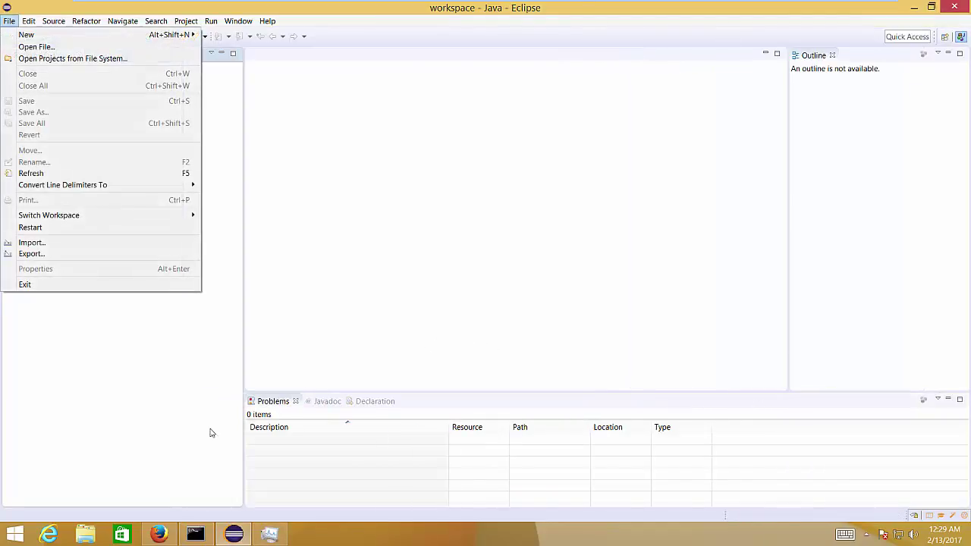
# Step: Check the LSLForge page in the Eclipse preferences and leave it without making changes
pyautogui.click(177, 380)
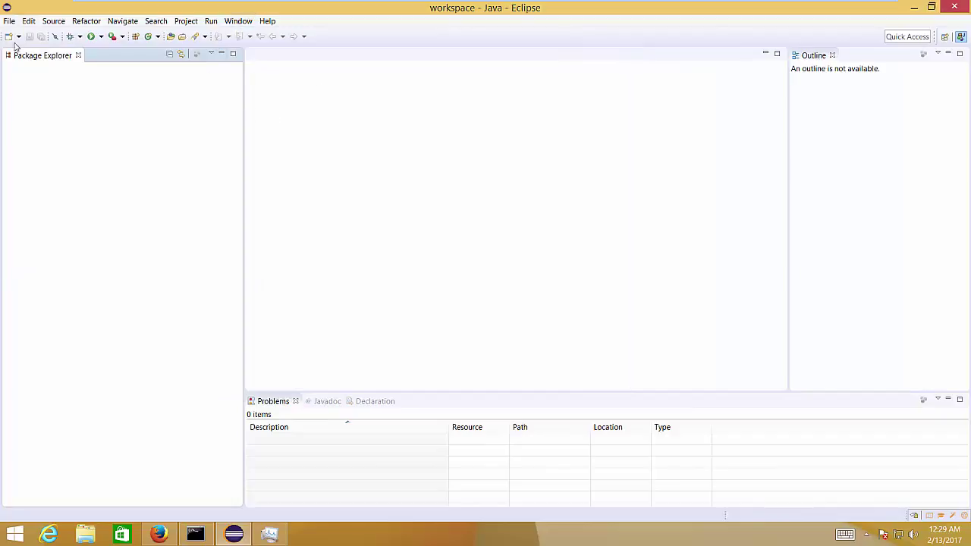
pyautogui.click(236, 22)
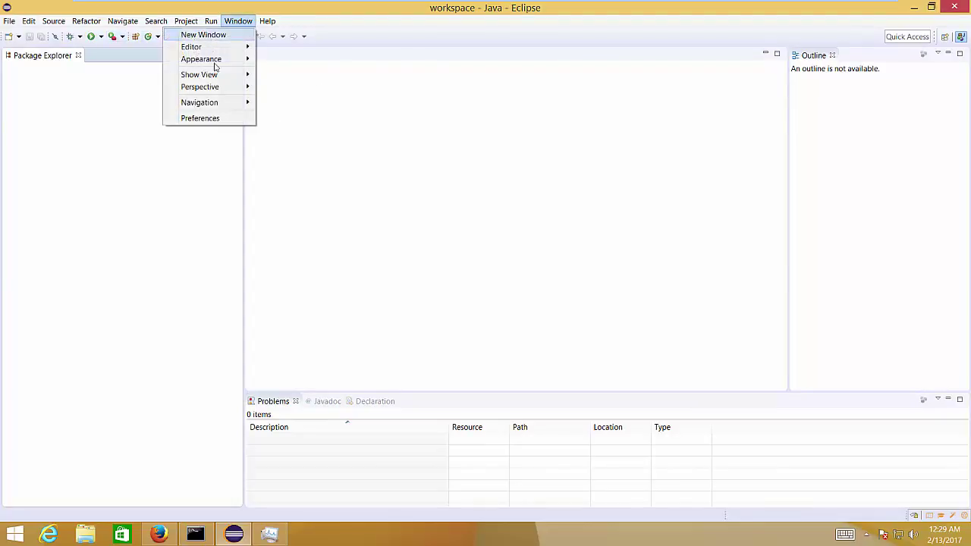
pyautogui.click(202, 119)
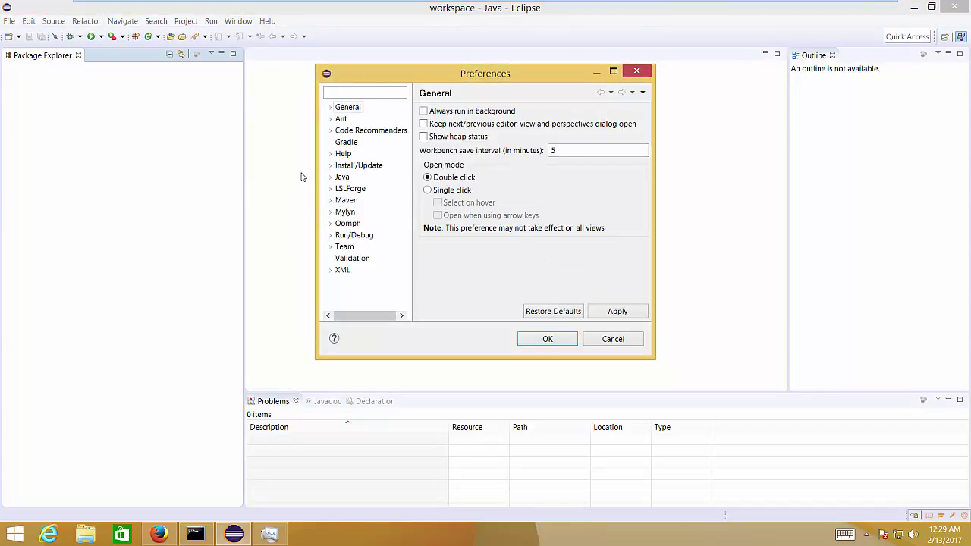
pyautogui.click(352, 191)
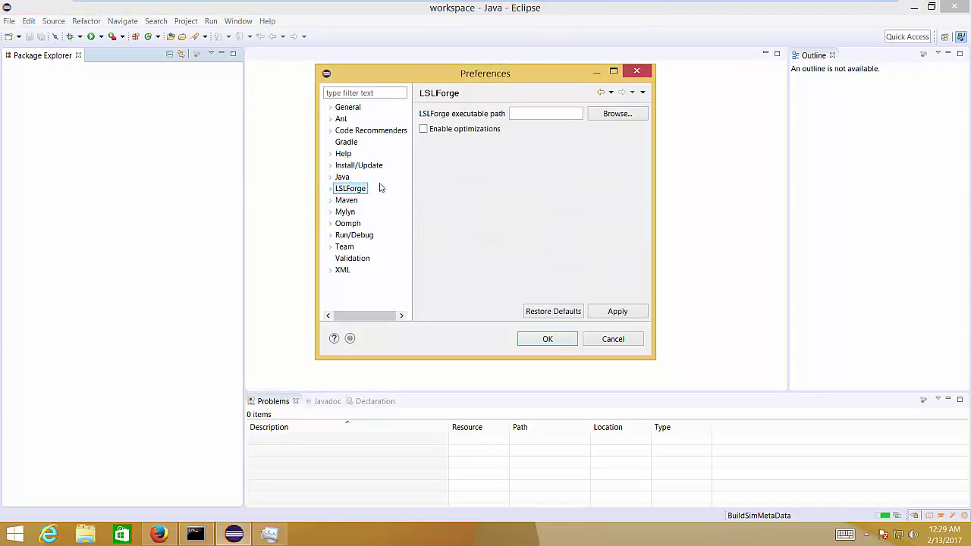
pyautogui.click(608, 342)
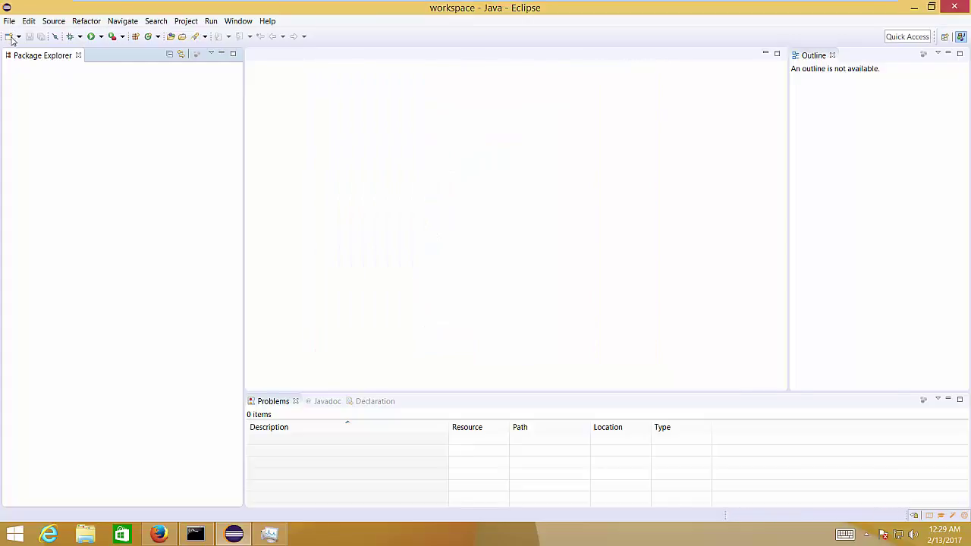
# Step: Create a new LSLForge project named FirstLSL and open it in the LSLForge perspective
pyautogui.click(10, 22)
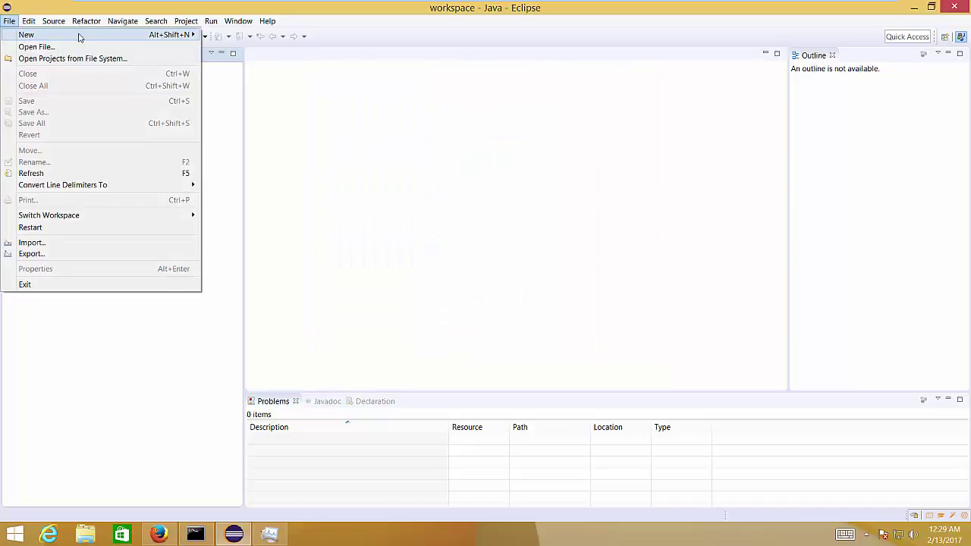
pyautogui.click(192, 36)
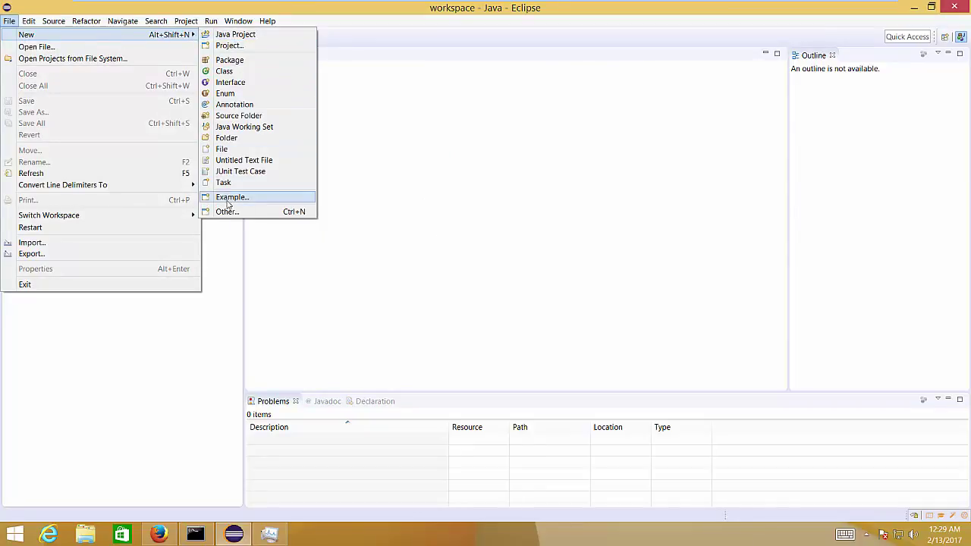
pyautogui.click(254, 216)
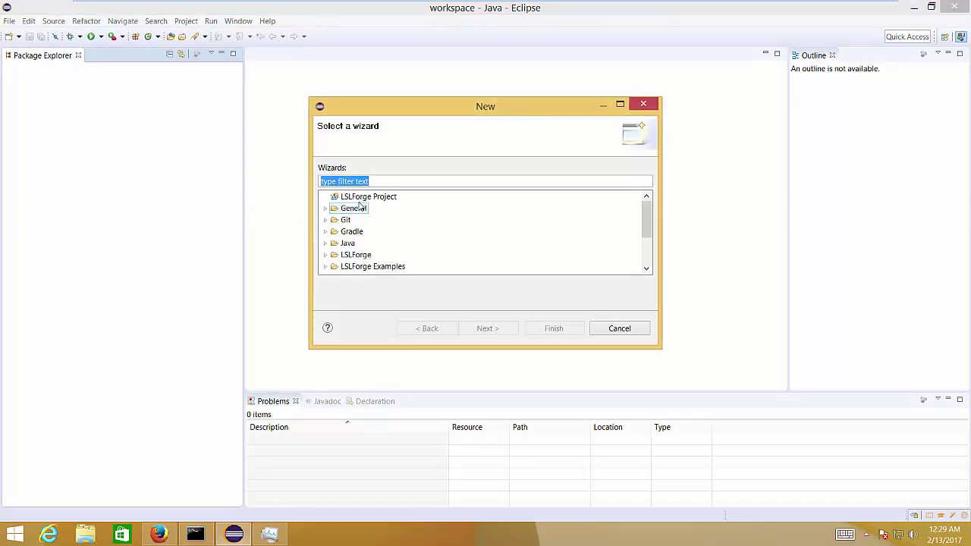
pyautogui.click(360, 198)
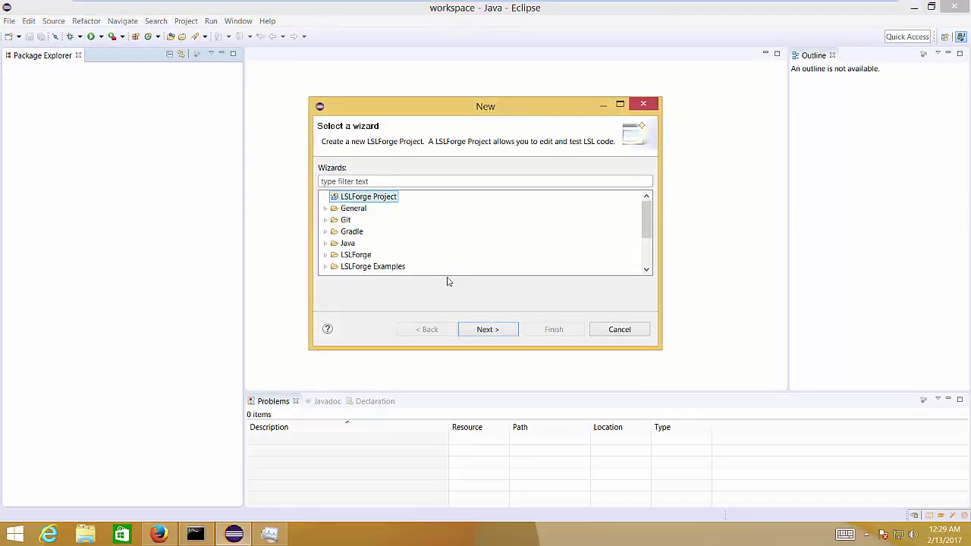
pyautogui.click(482, 330)
pyautogui.click(338, 183)
pyautogui.write('FirstLSL')
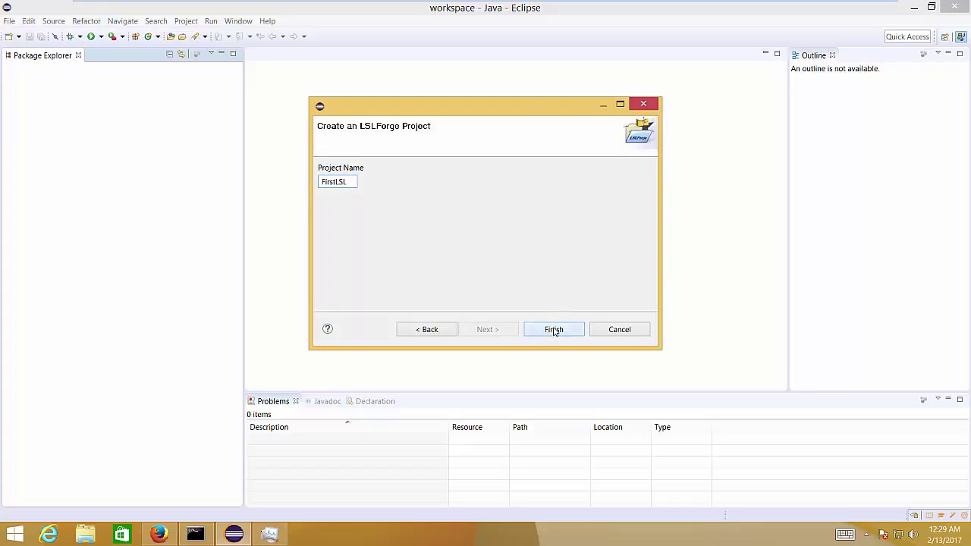
pyautogui.click(553, 331)
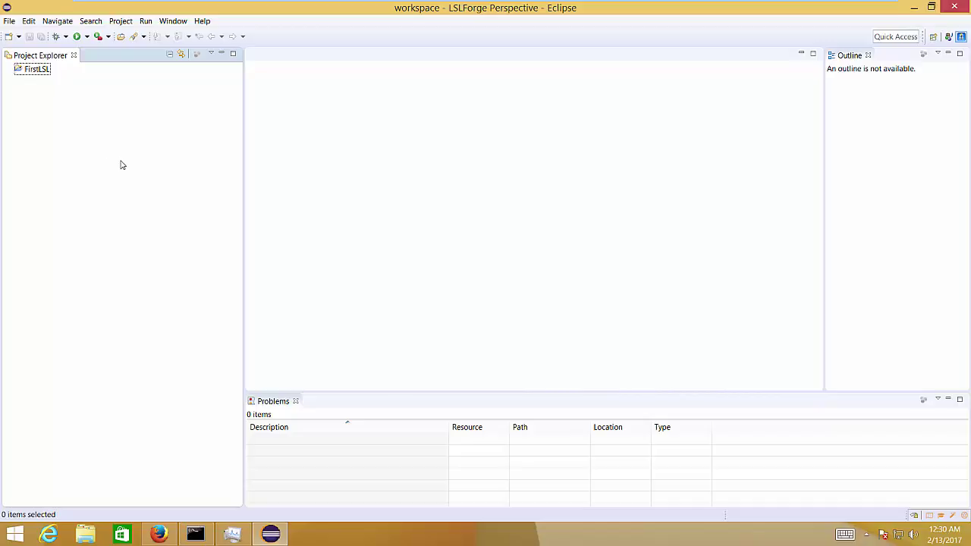
# Step: Take the Windows 8 x64 virtual machine out of full-screen mode in VMware
pyautogui.moveTo(509, 4)
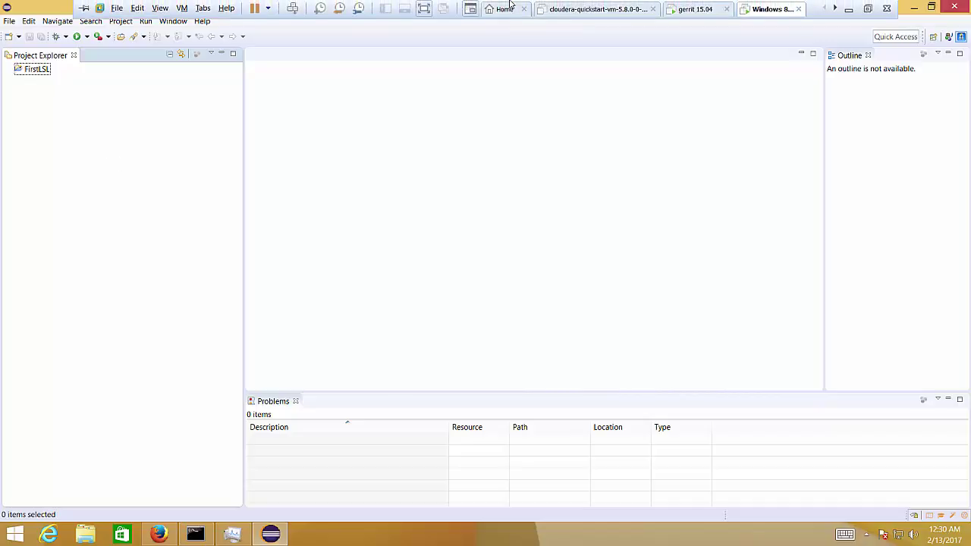
pyautogui.hotkey('ctrl', 'alt', 'Return')
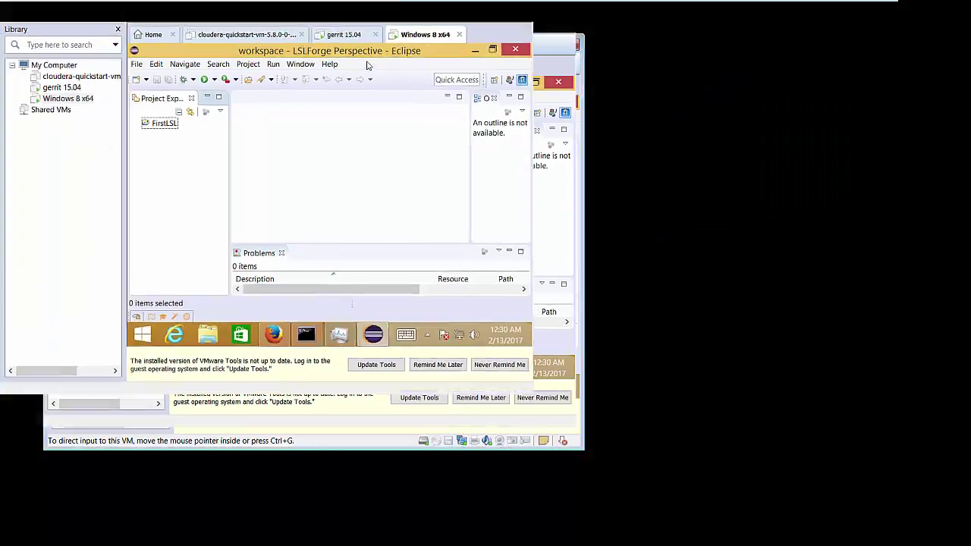
# Step: Put the virtual machine back in full screen and open the wizard selection for a new item in the FirstLSL project
pyautogui.hotkey('ctrl', 'alt', 'Return')
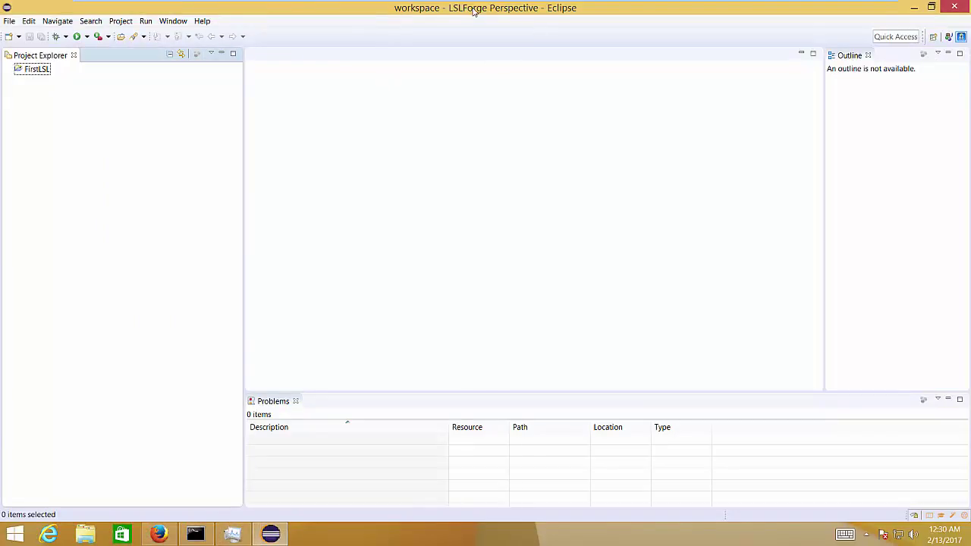
pyautogui.click(40, 73)
pyautogui.rightClick(35, 74)
pyautogui.click(36, 73)
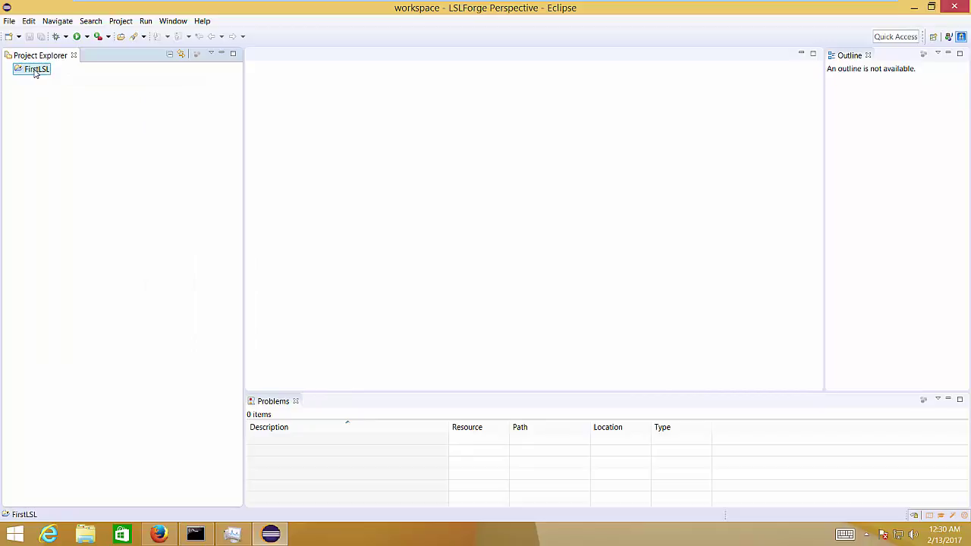
pyautogui.rightClick(33, 73)
pyautogui.click(32, 72)
pyautogui.rightClick(36, 73)
pyautogui.moveTo(78, 78)
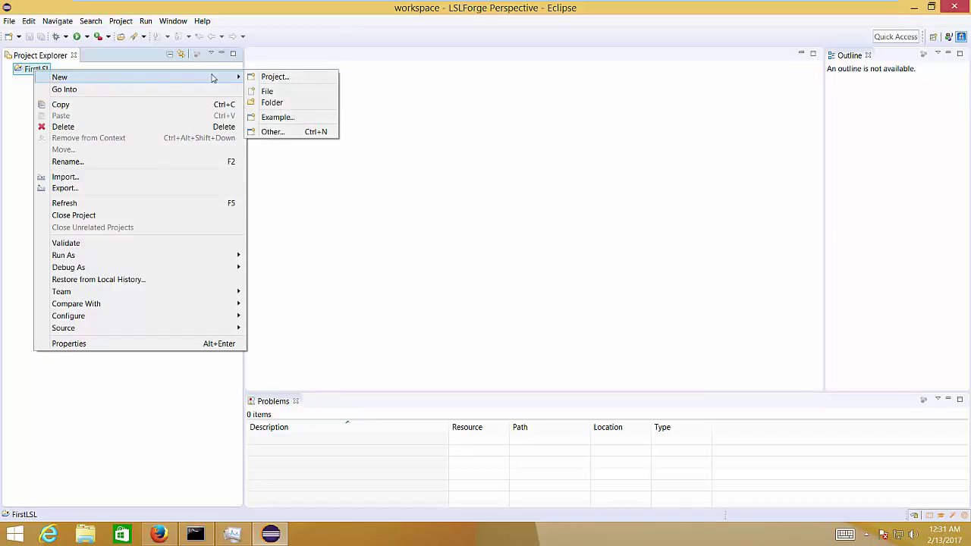
pyautogui.click(293, 132)
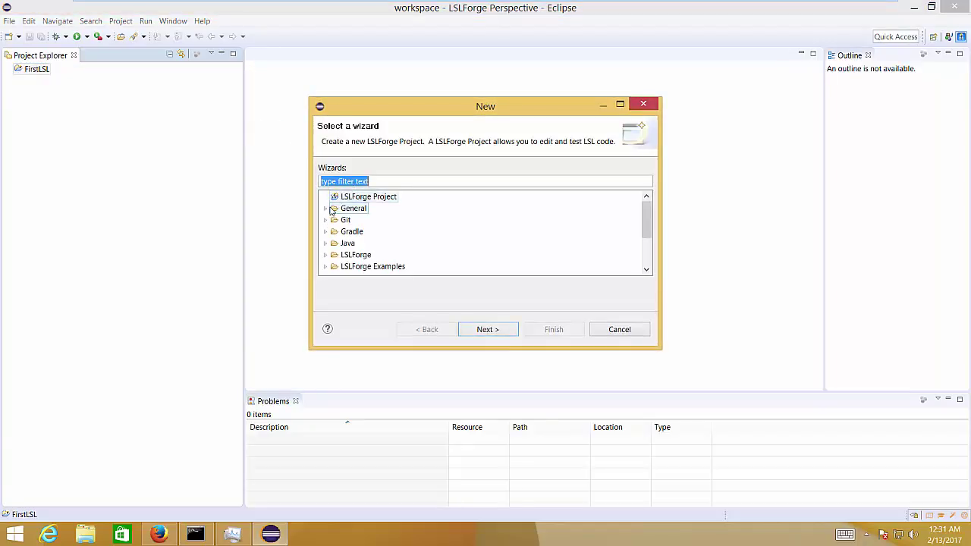
# Step: Create a new LSLForge script named Script.lslp in the FirstLSL project
pyautogui.click(352, 255)
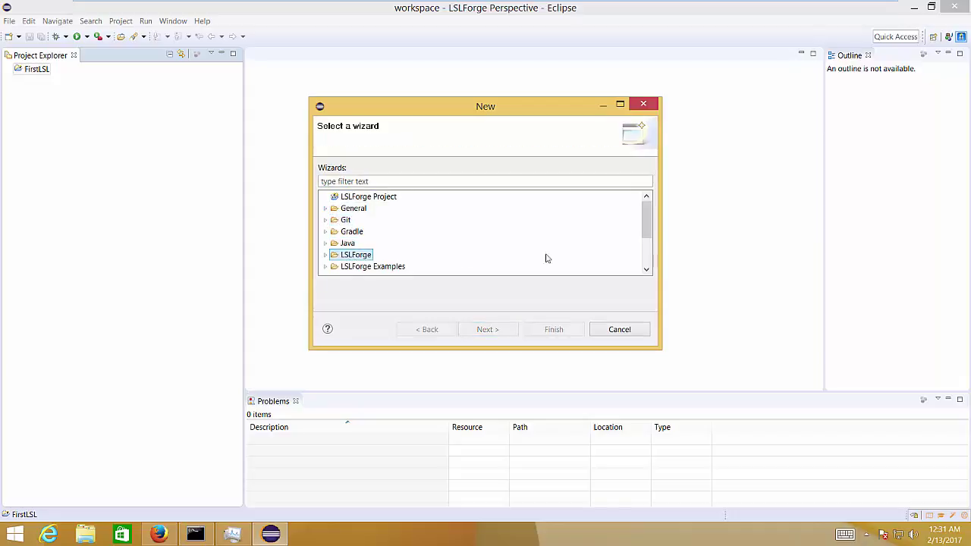
pyautogui.click(646, 270)
pyautogui.click(646, 269)
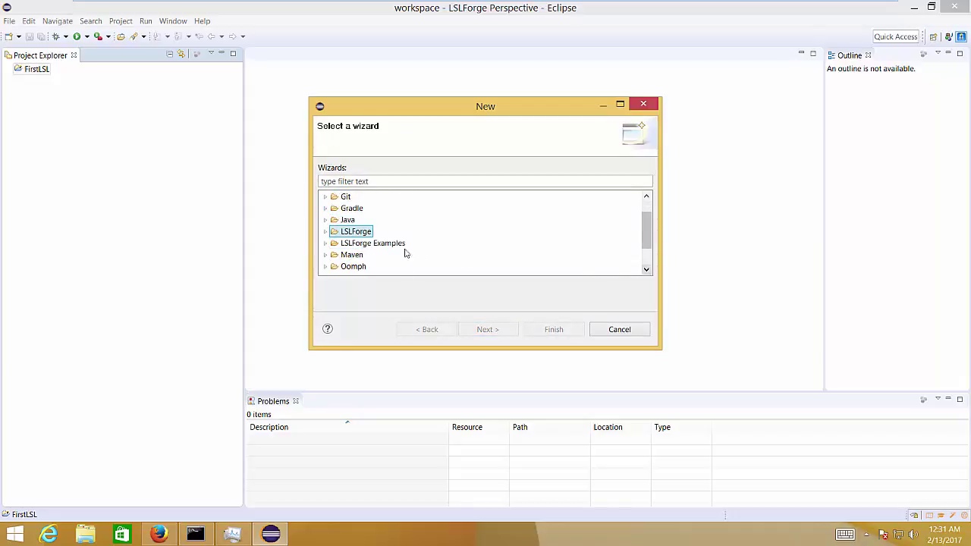
pyautogui.click(324, 231)
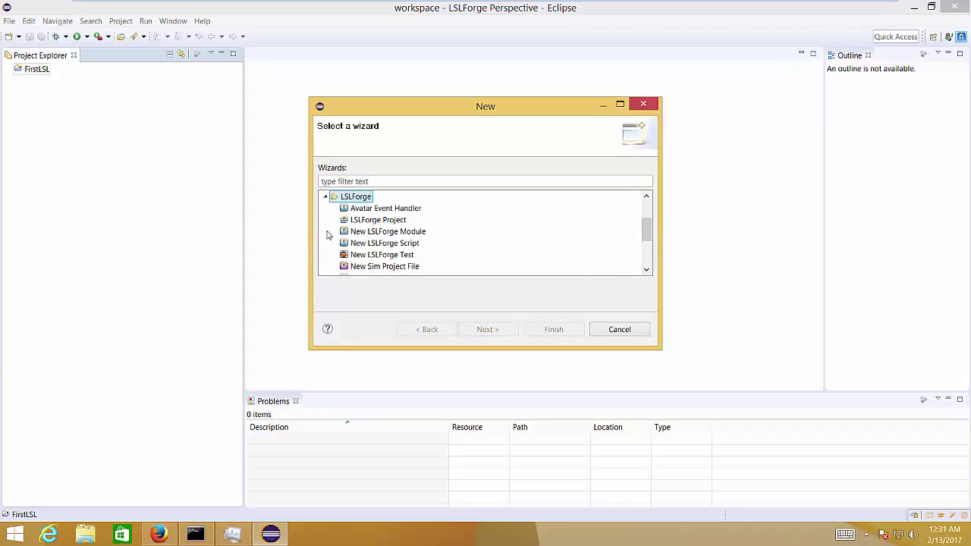
pyautogui.click(387, 245)
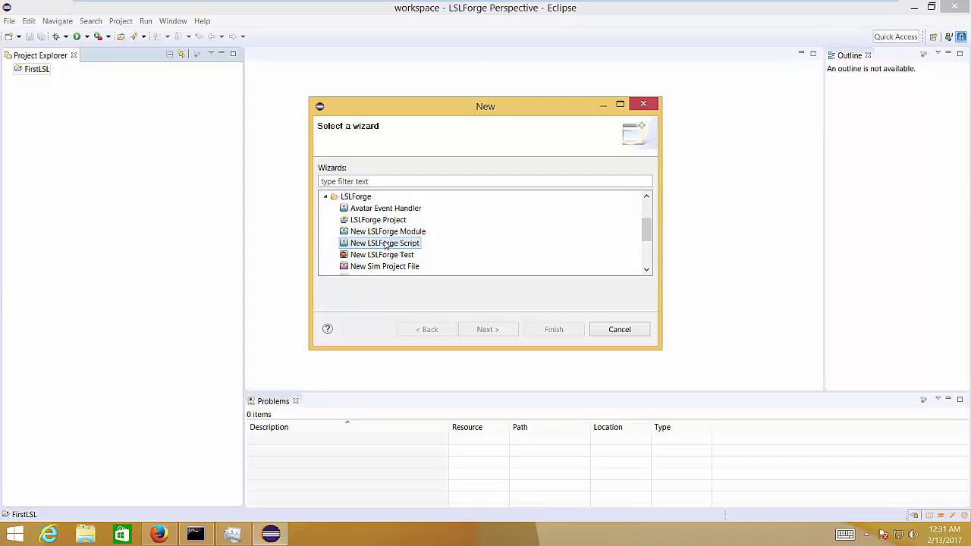
pyautogui.click(488, 329)
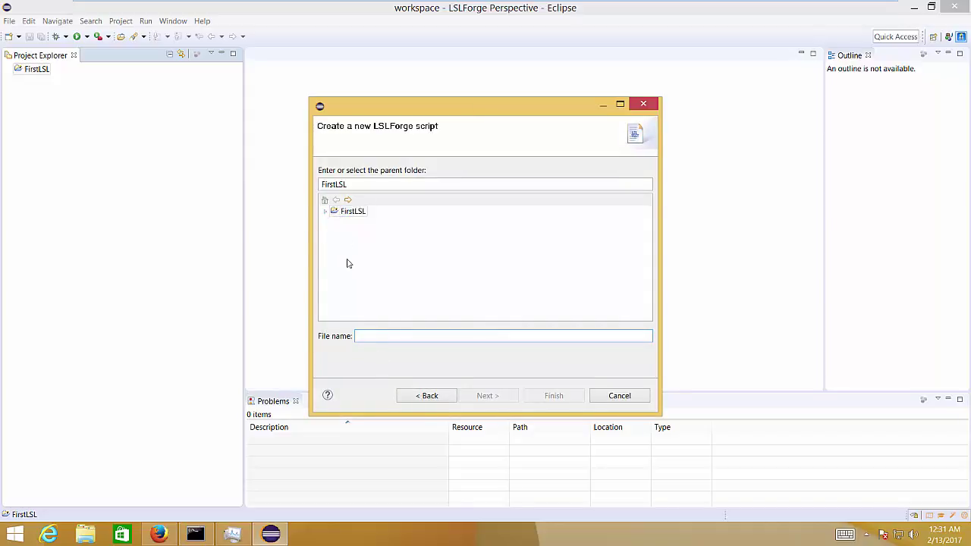
pyautogui.click(325, 211)
pyautogui.click(387, 337)
pyautogui.write('Script.lslp')
pyautogui.click(547, 396)
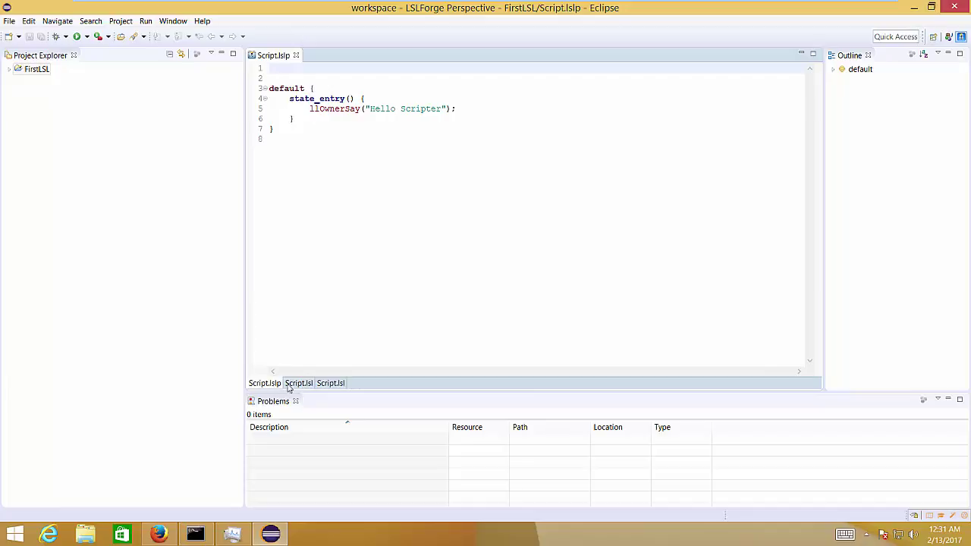
# Step: Close the Script.lslp editor, expand the FirstLSL project to see its files, and reopen Script.lslp
pyautogui.click(295, 56)
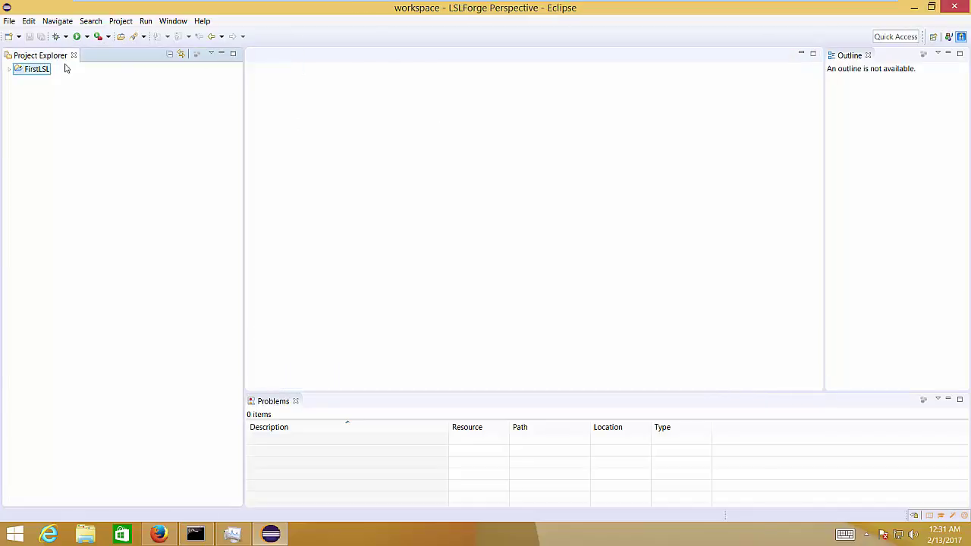
pyautogui.click(9, 70)
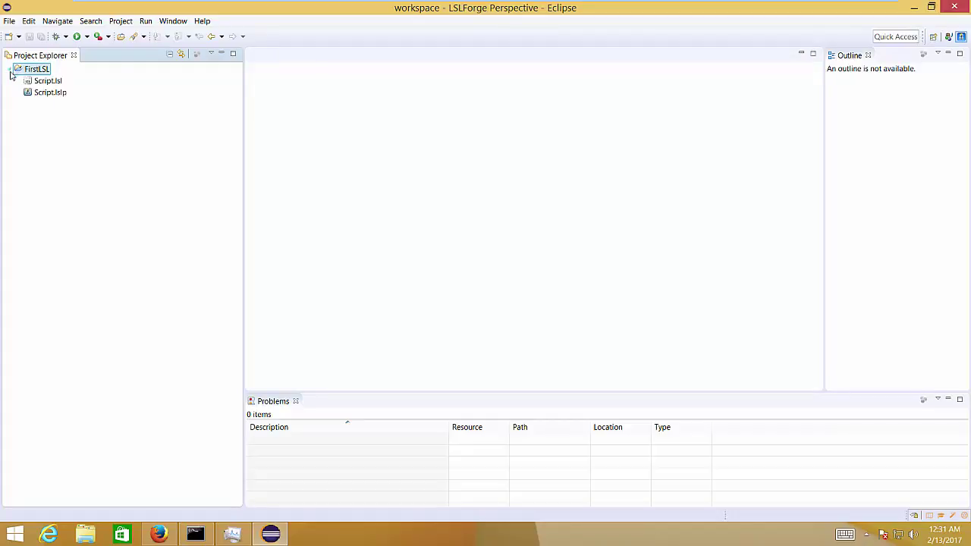
pyautogui.click(52, 94)
pyautogui.doubleClick(52, 93)
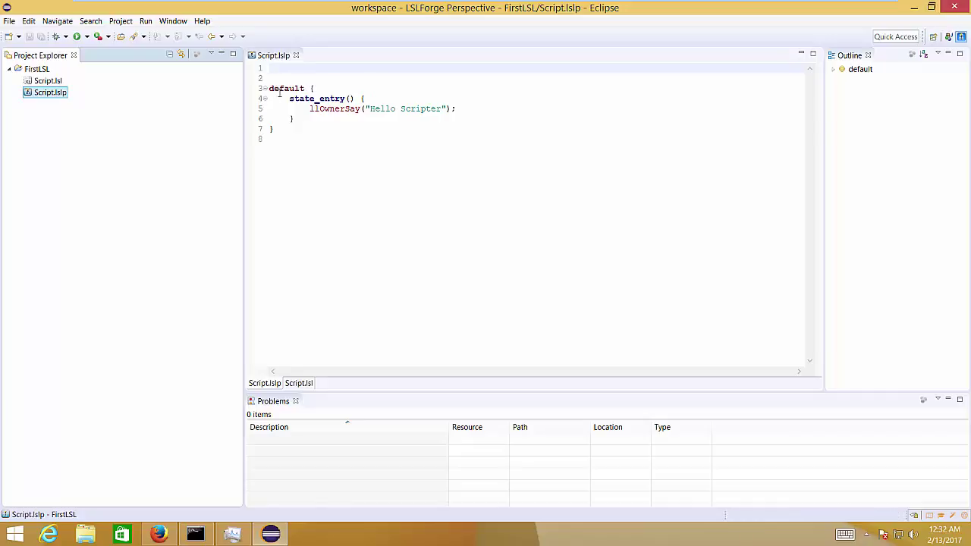
pyautogui.click(51, 83)
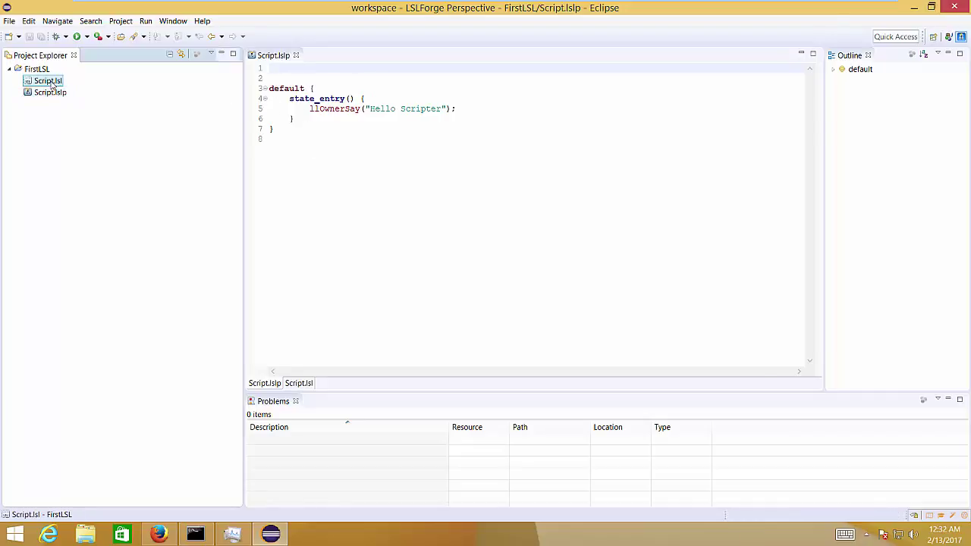
# Step: Add the line llSay(0,"pippo"); at the start of the state_entry block using code completion, and save the script
pyautogui.click(316, 98)
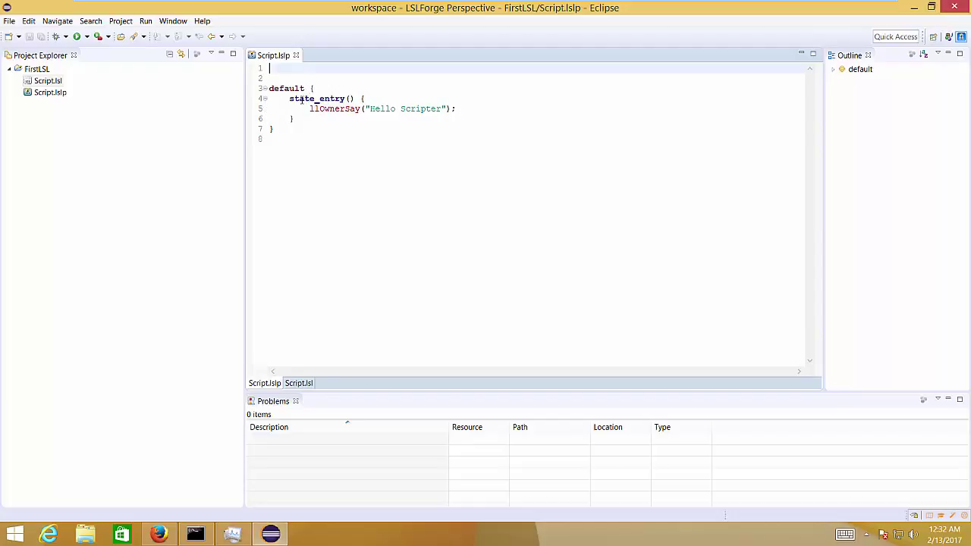
pyautogui.click(383, 96)
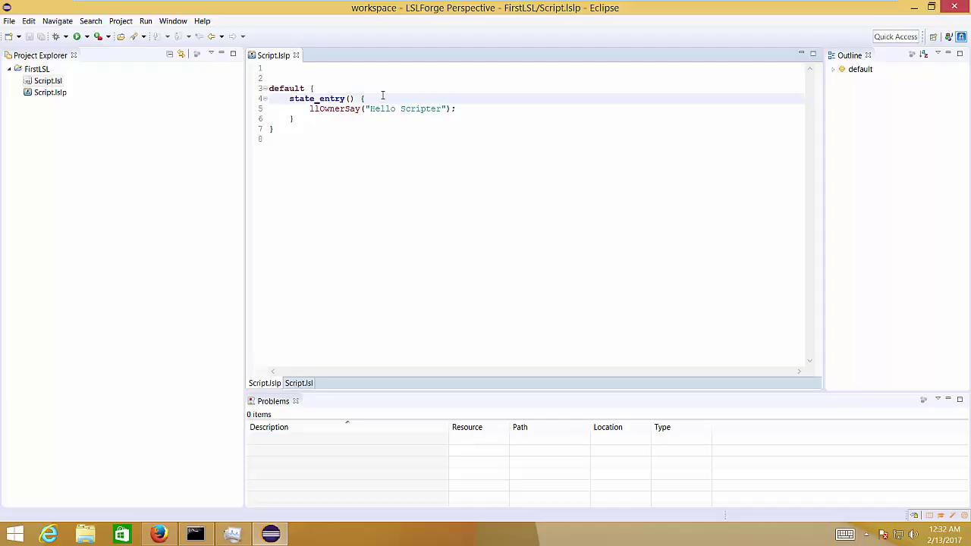
pyautogui.press('Return')
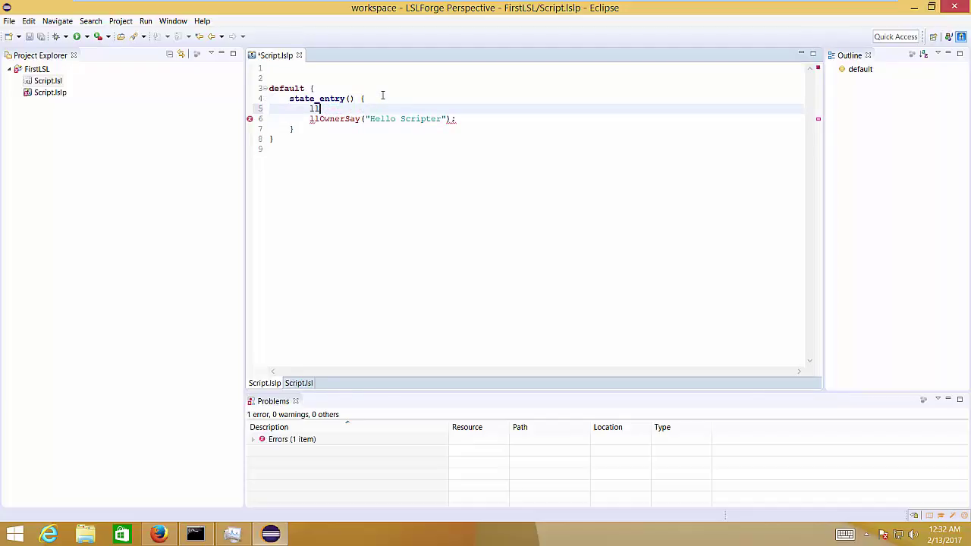
pyautogui.hotkey('ctrl', 'space')
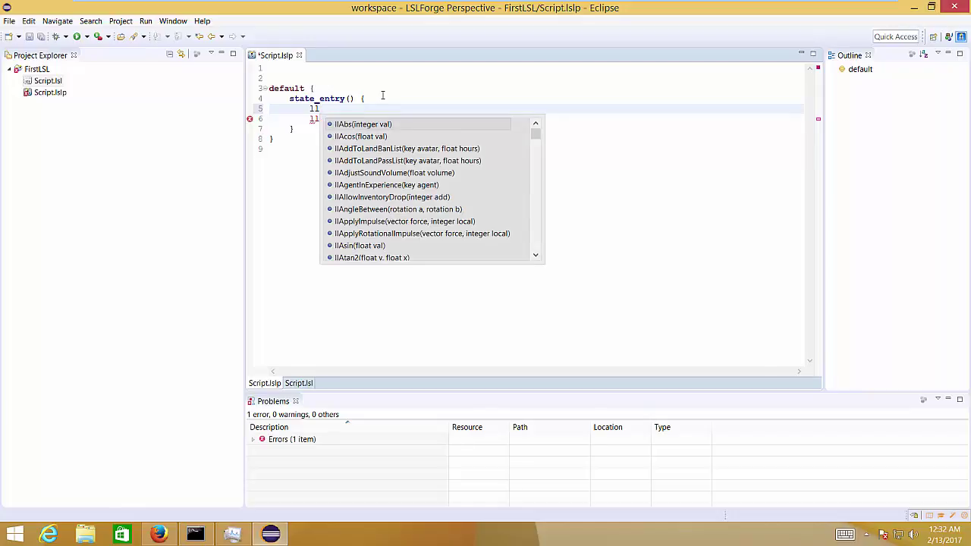
pyautogui.write('Say')
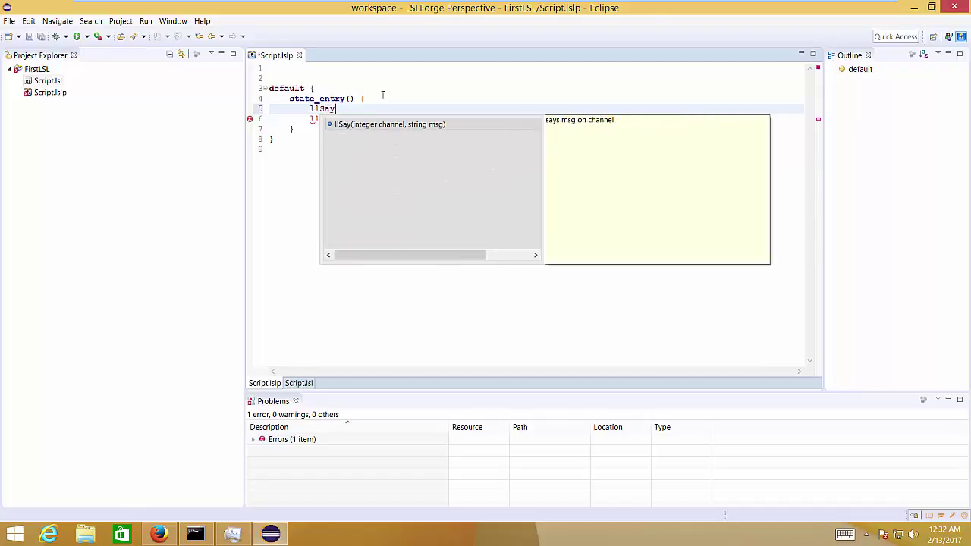
pyautogui.write('(')
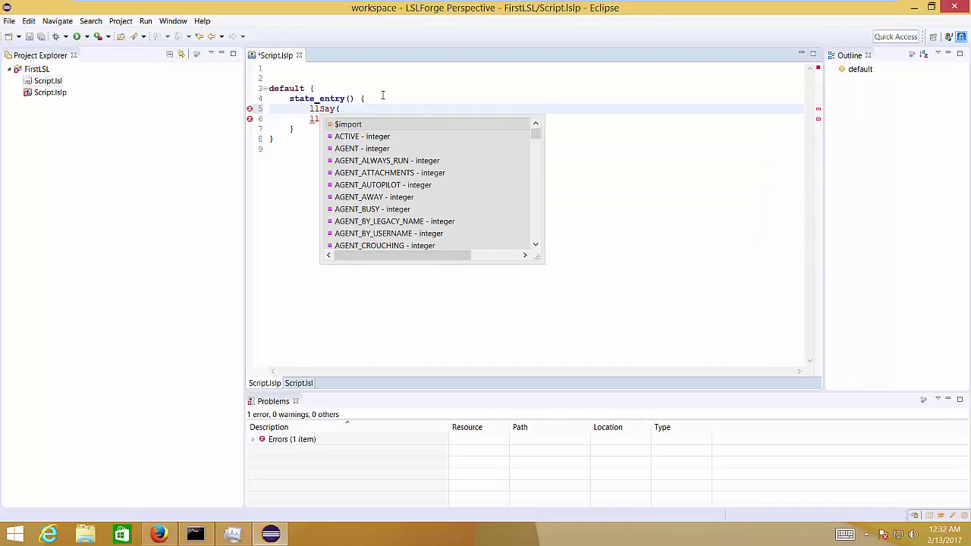
pyautogui.write('0,"pippo");')
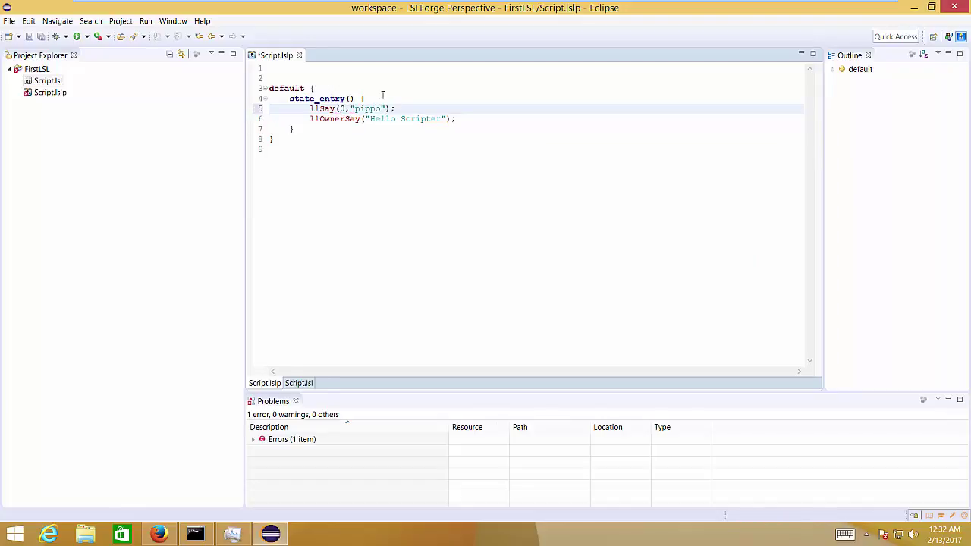
pyautogui.hotkey('ctrl', 's')
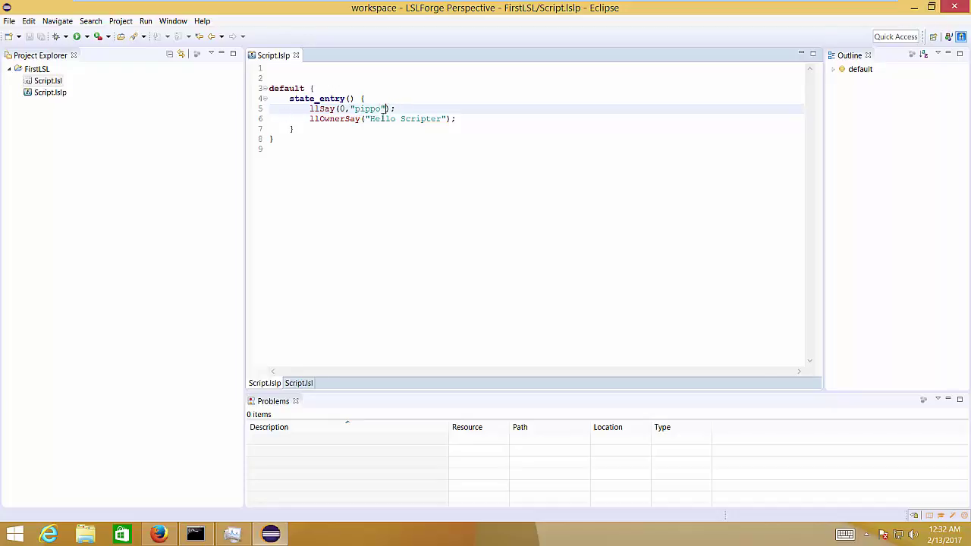
# Step: Delete the closing quotation mark after pippo in the llSay call, save the script, and check the error marker
pyautogui.press('Left')
pyautogui.press('BackSpace')
pyautogui.press('BackSpace')
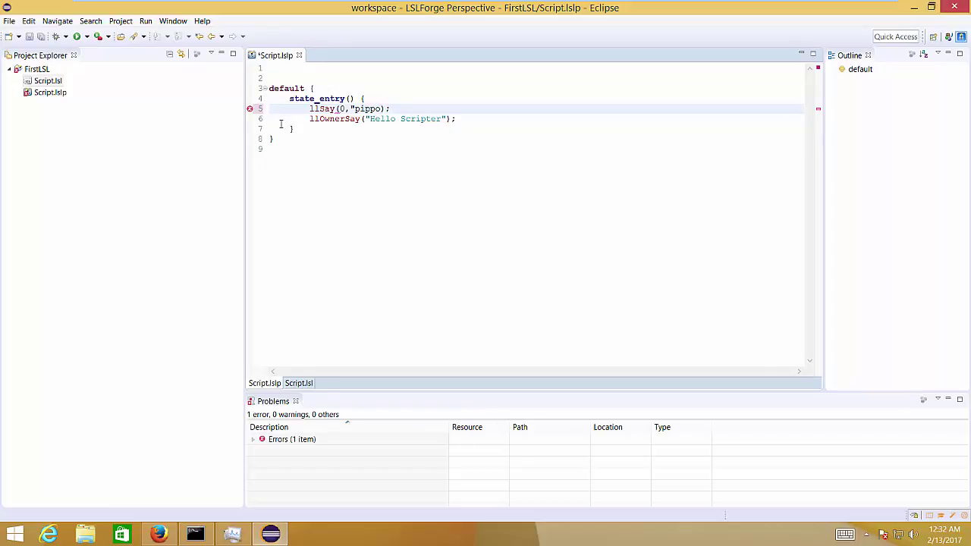
pyautogui.hotkey('ctrl', 's')
pyautogui.moveTo(259, 114)
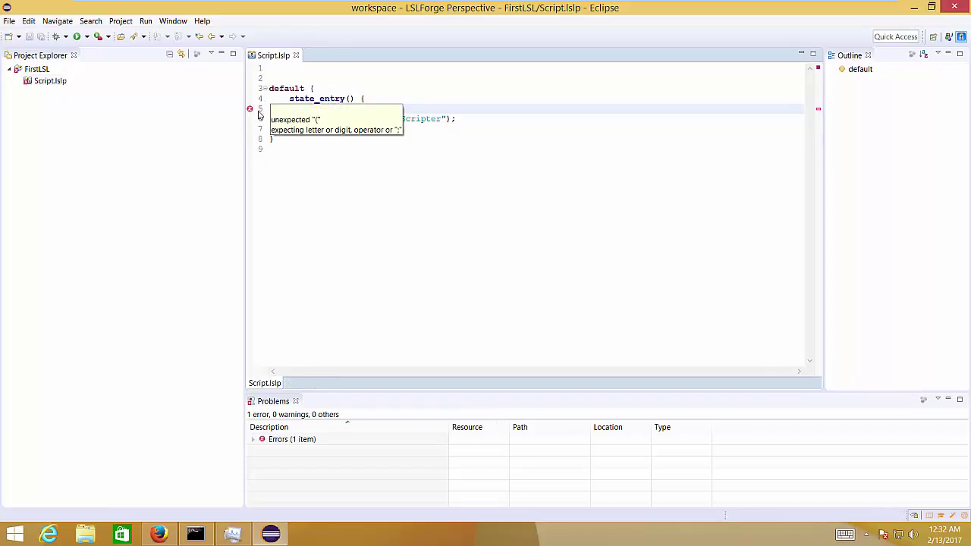
# Step: Delete the semicolon ending the llOwnerSay line, save the script, and check the error marker and the llSay description
pyautogui.click(469, 121)
pyautogui.press('BackSpace')
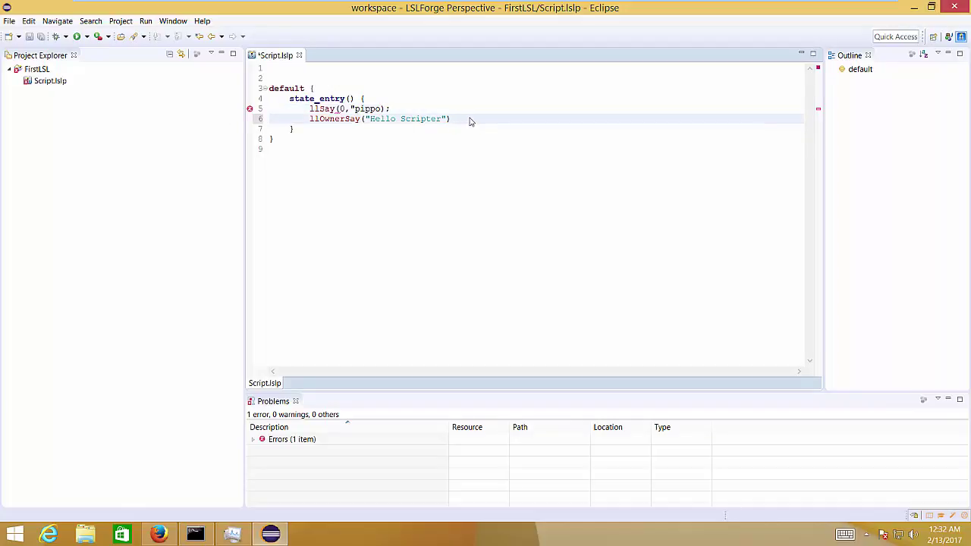
pyautogui.hotkey('ctrl', 's')
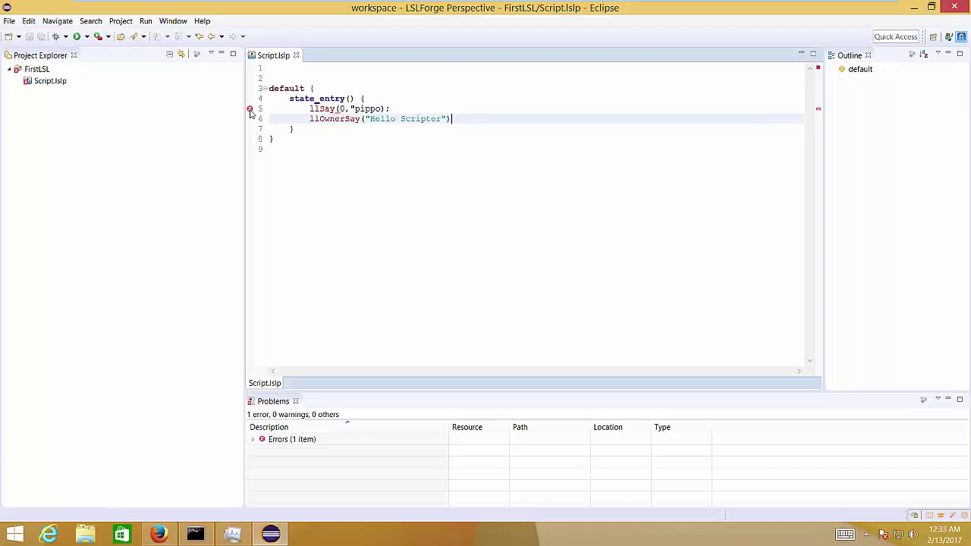
pyautogui.moveTo(251, 111)
pyautogui.moveTo(332, 125)
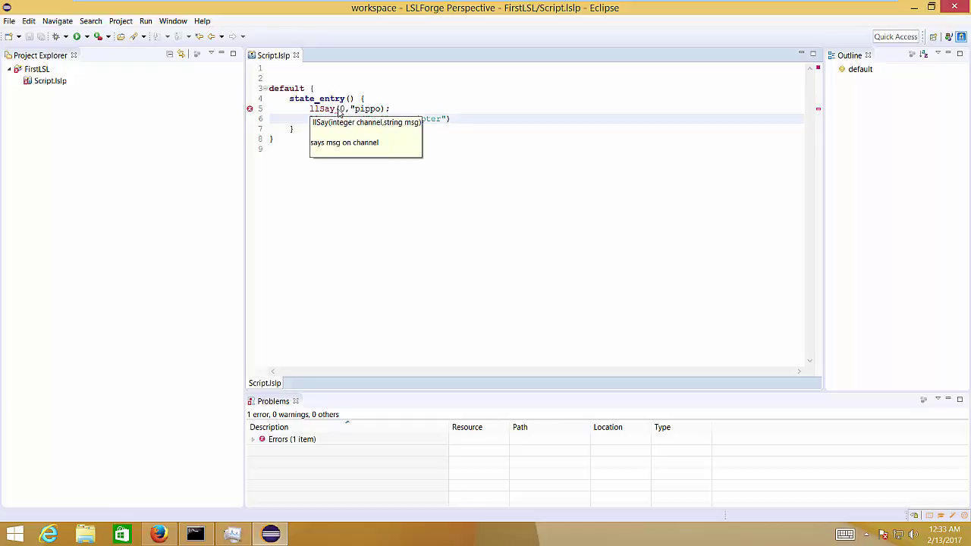
# Step: Restore the closing quotation mark after pippo and the semicolon after the llOwnerSay call, saving the script
pyautogui.click(383, 111)
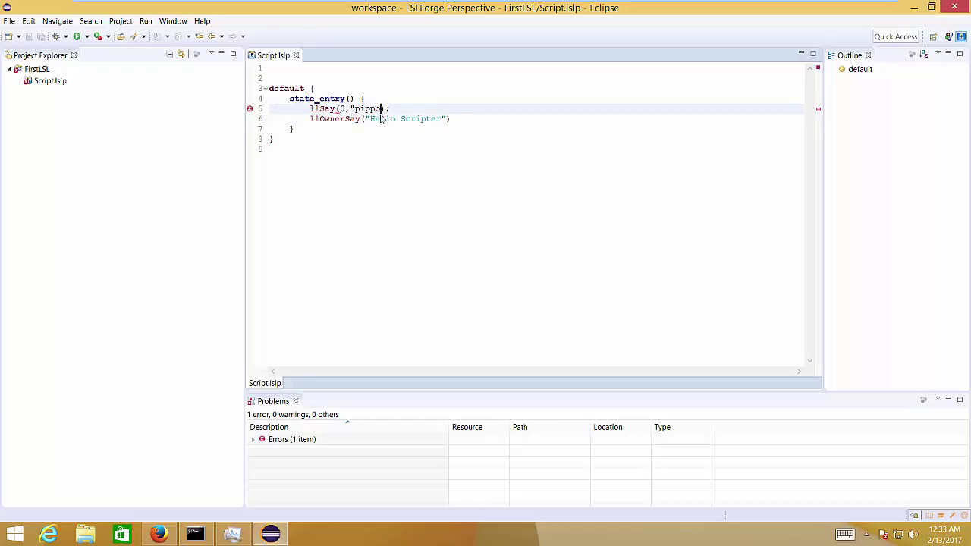
pyautogui.write('"')
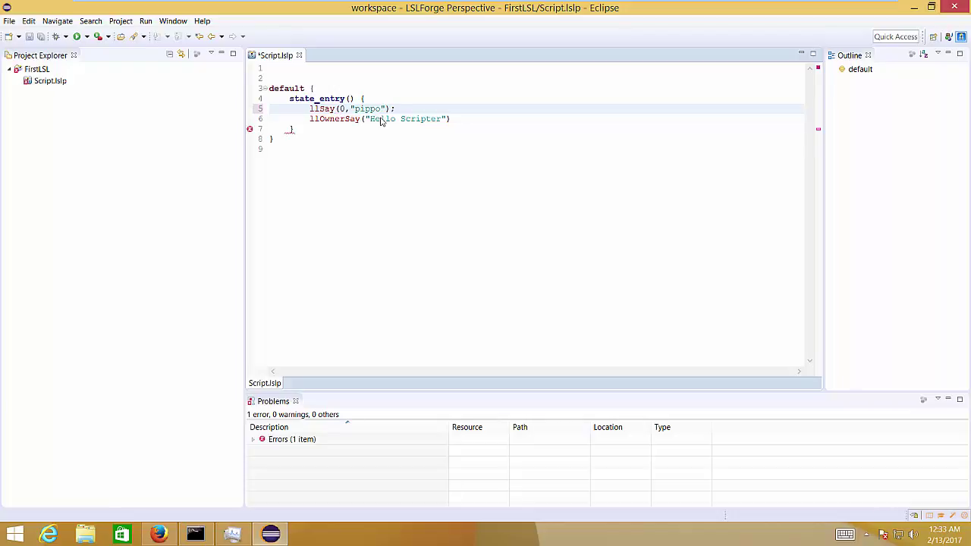
pyautogui.hotkey('ctrl', 's')
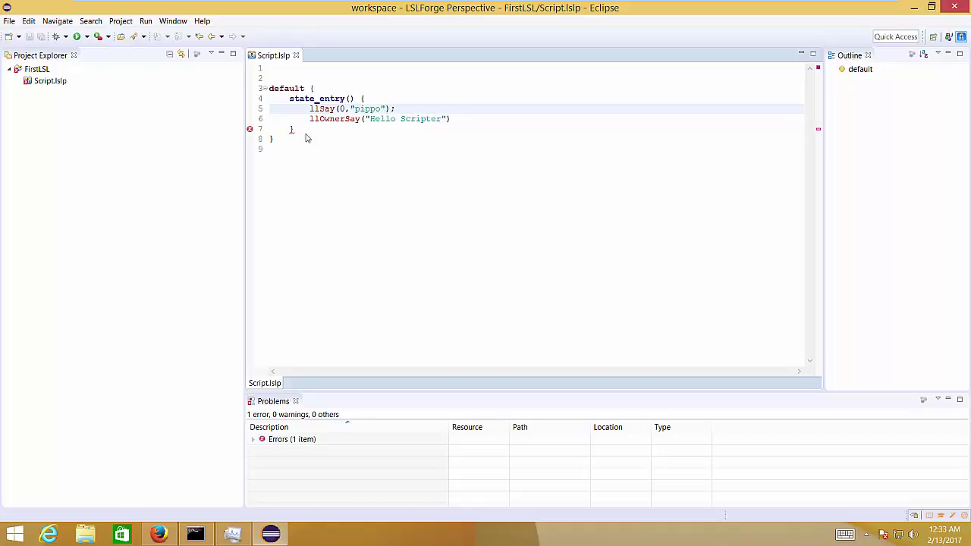
pyautogui.click(451, 119)
pyautogui.write(';')
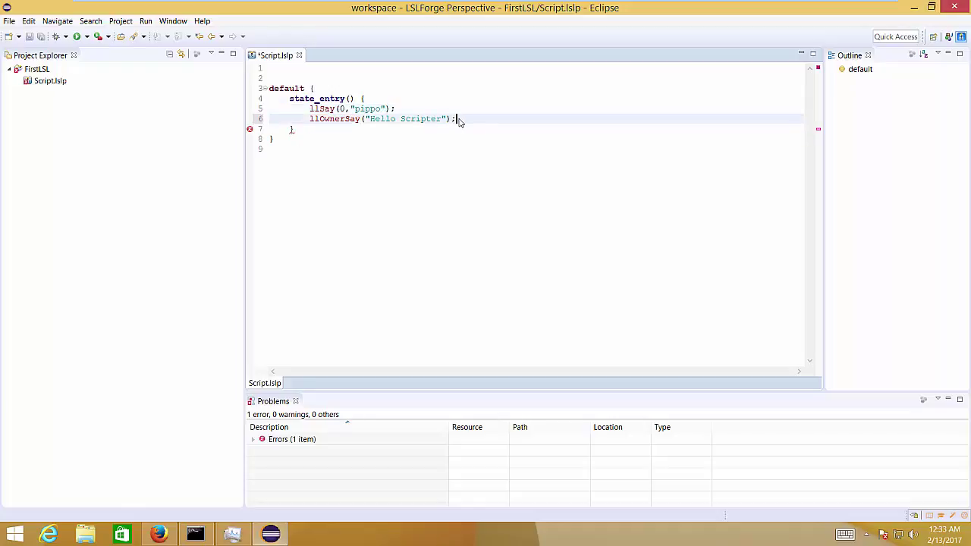
pyautogui.hotkey('ctrl', 's')
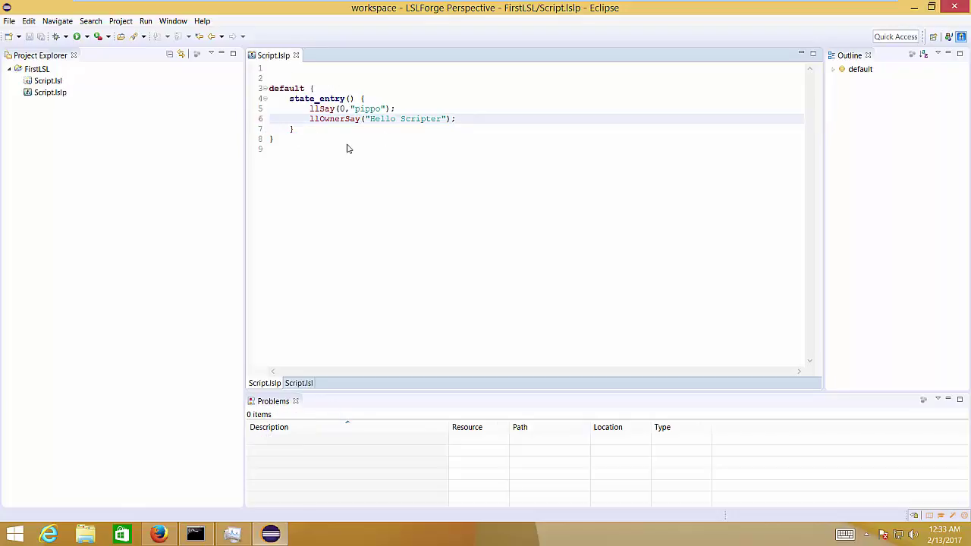
# Step: Examine the generated Script.lsl code and return to the Script.lslp source
pyautogui.click(299, 383)
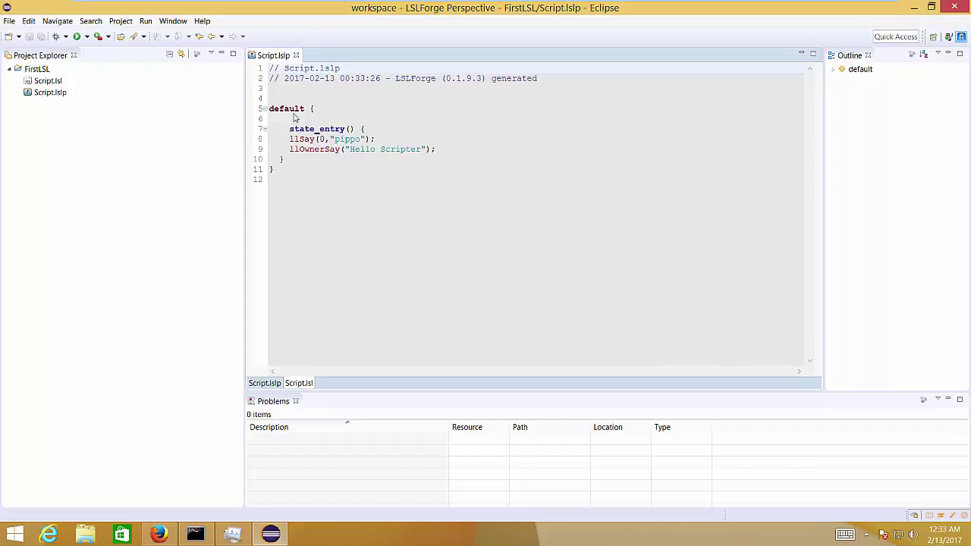
pyautogui.click(265, 384)
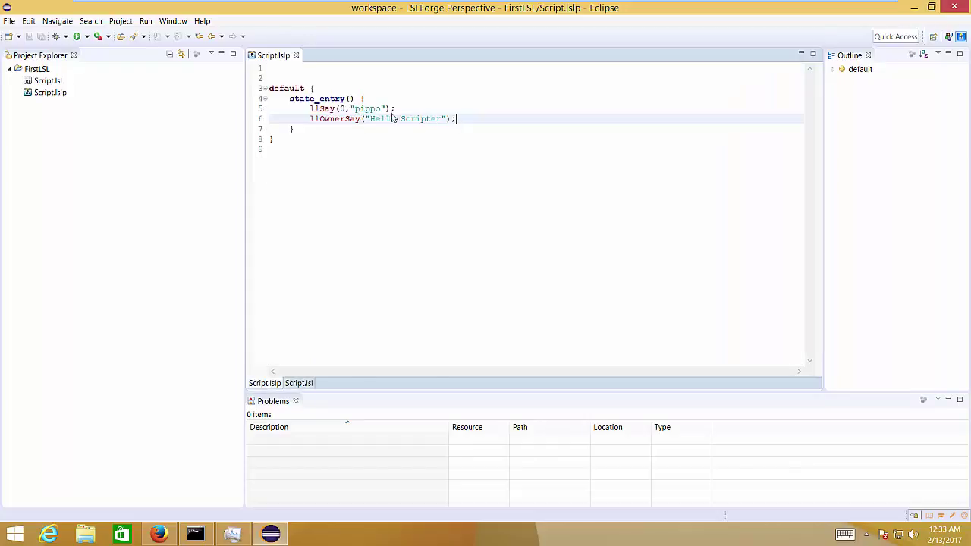
pyautogui.click(307, 129)
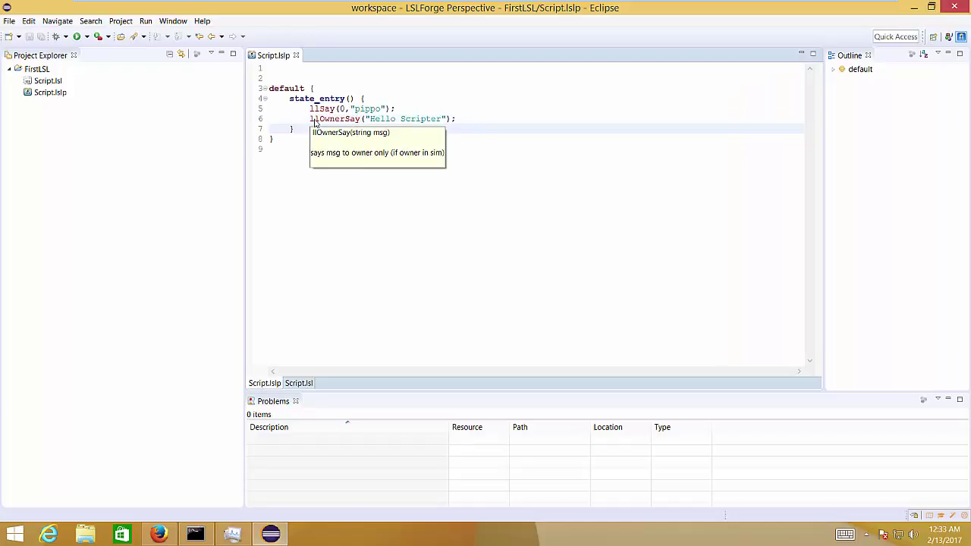
# Step: Insert an llListen call with its placeholder arguments and a closing semicolon below the llOwnerSay line in state_entry
pyautogui.press('Return')
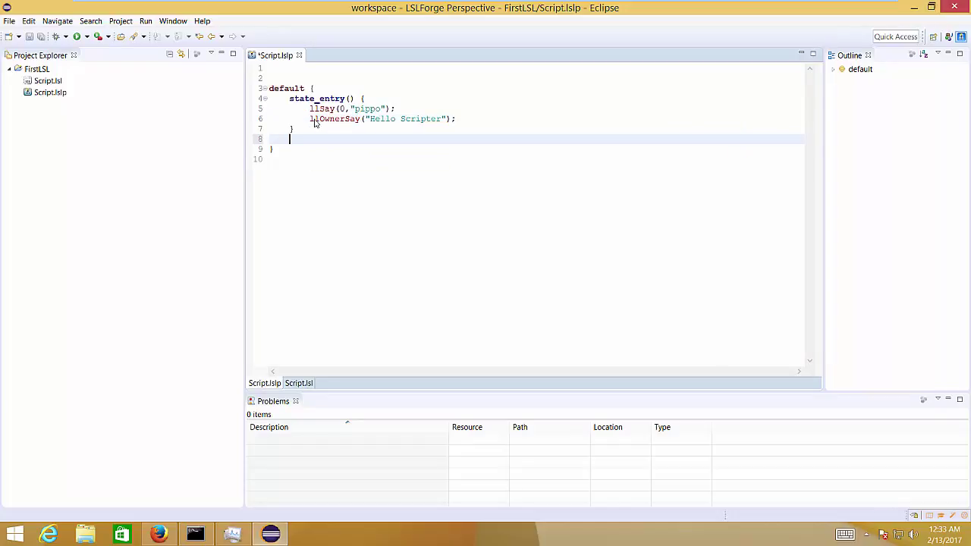
pyautogui.click(471, 120)
pyautogui.press('Return')
pyautogui.write('llLis')
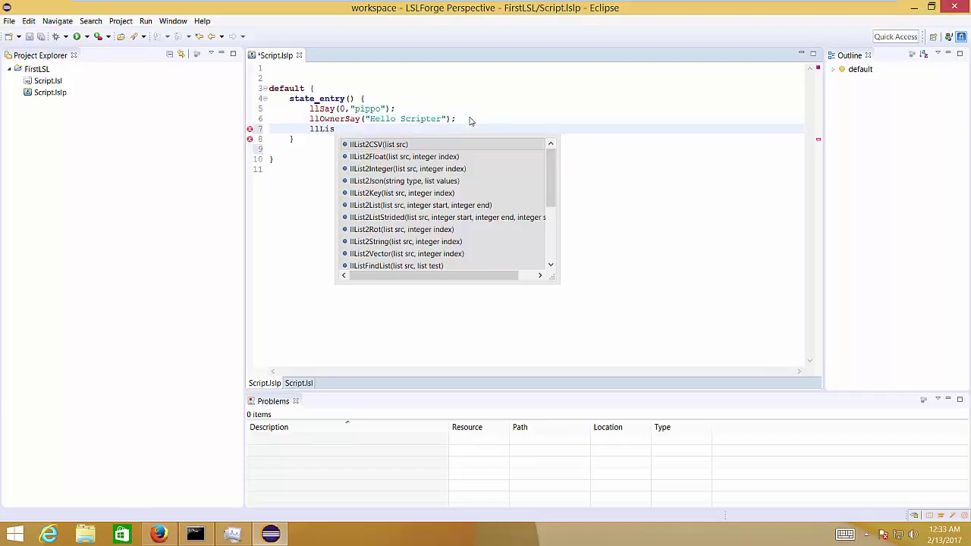
pyautogui.write('ten')
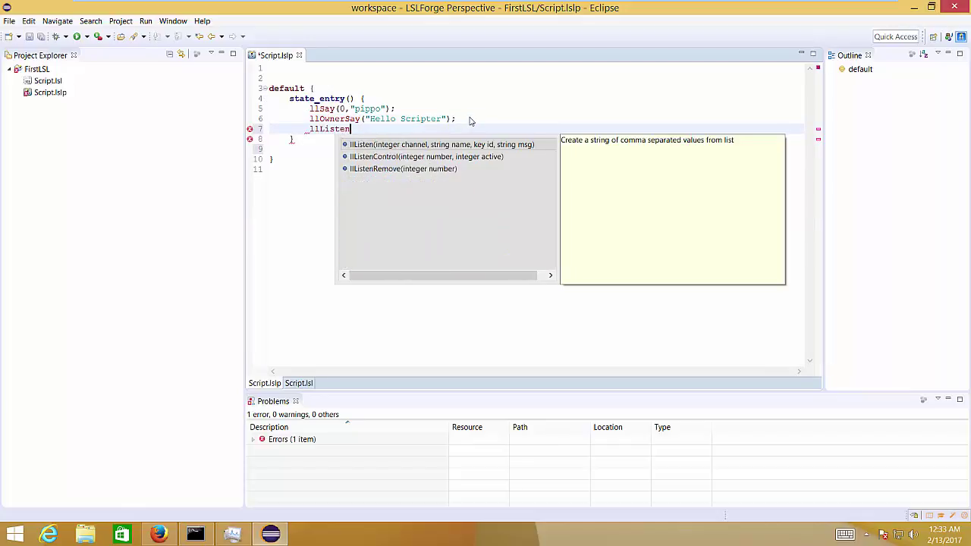
pyautogui.press('Return')
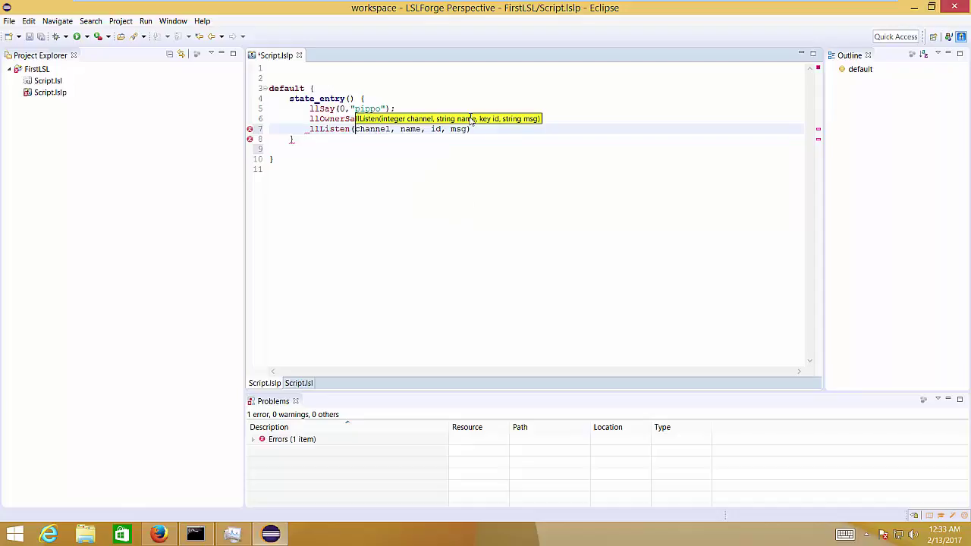
pyautogui.click(490, 133)
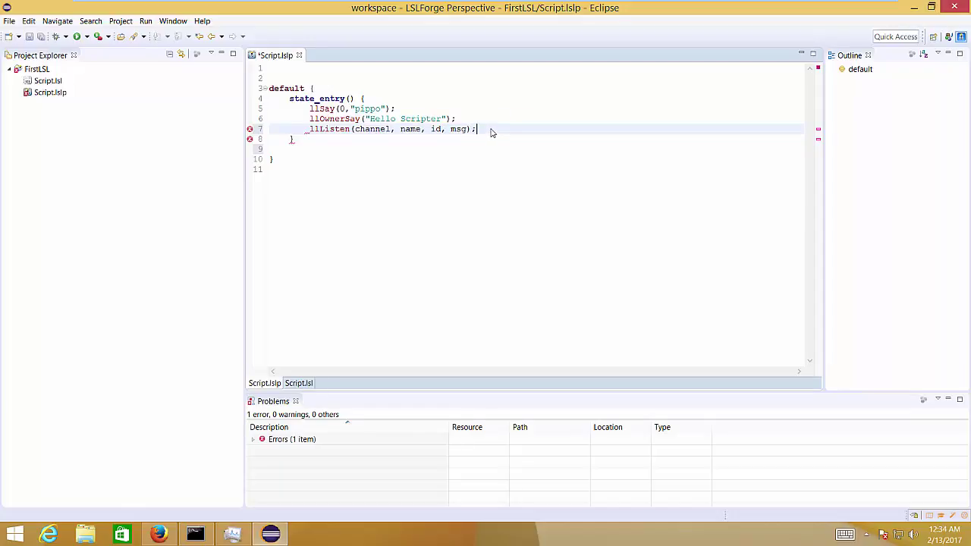
# Step: Set the llListen call's channel to 100 and its name argument to an empty string ""
pyautogui.doubleClick(375, 133)
pyautogui.write('100')
pyautogui.doubleClick(390, 129)
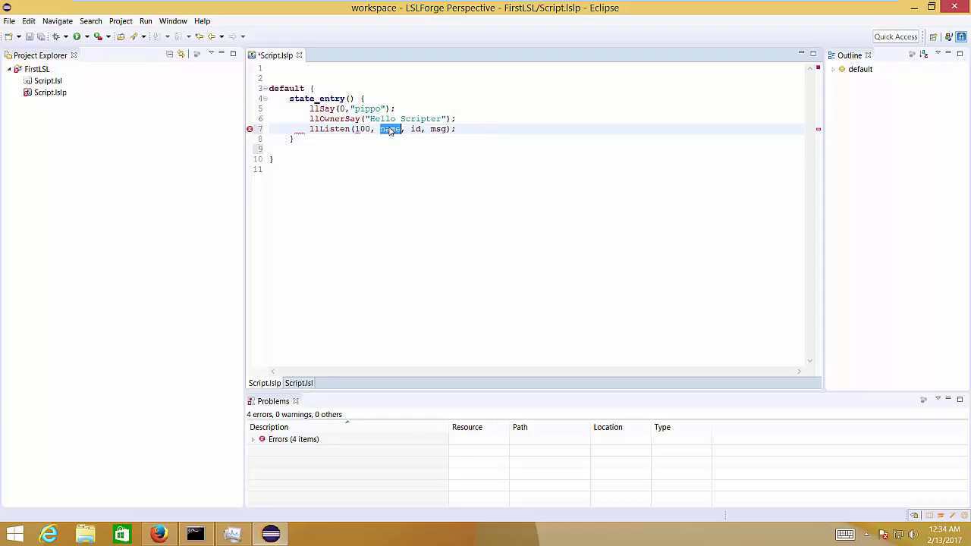
pyautogui.press('BackSpace')
pyautogui.write('""')
pyautogui.press('BackSpace')
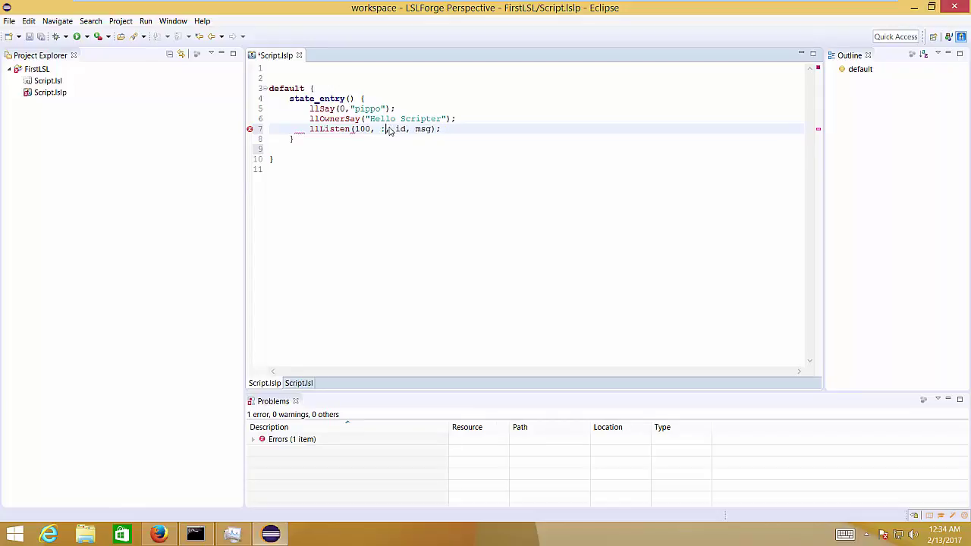
pyautogui.press('BackSpace')
pyautogui.write('00')
pyautogui.press('BackSpace')
pyautogui.press('BackSpace')
pyautogui.write('""')
pyautogui.press('Delete')
pyautogui.press('Delete')
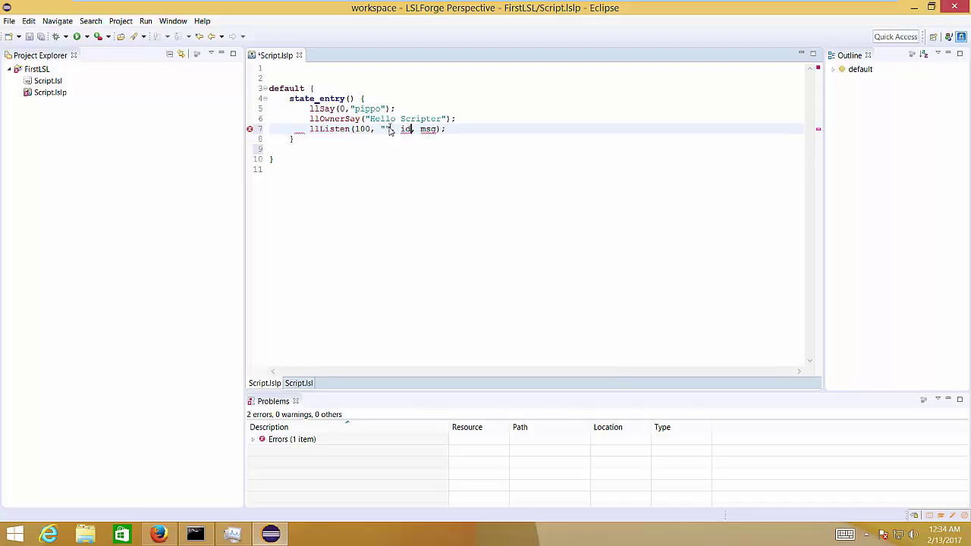
# Step: Set the llListen call's id argument to NULL_KEY and its msg argument to an empty string ""
pyautogui.write('NULL_KEY')
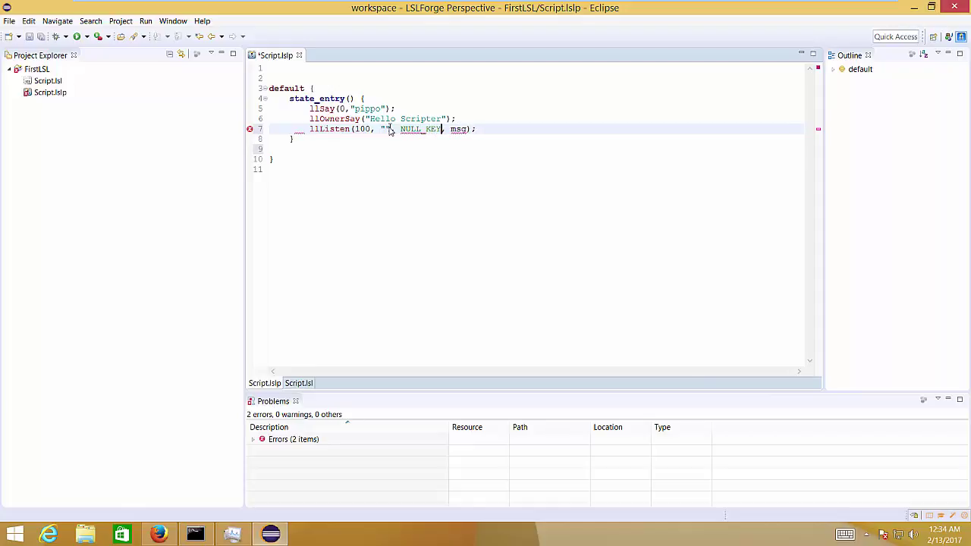
pyautogui.press('Tab')
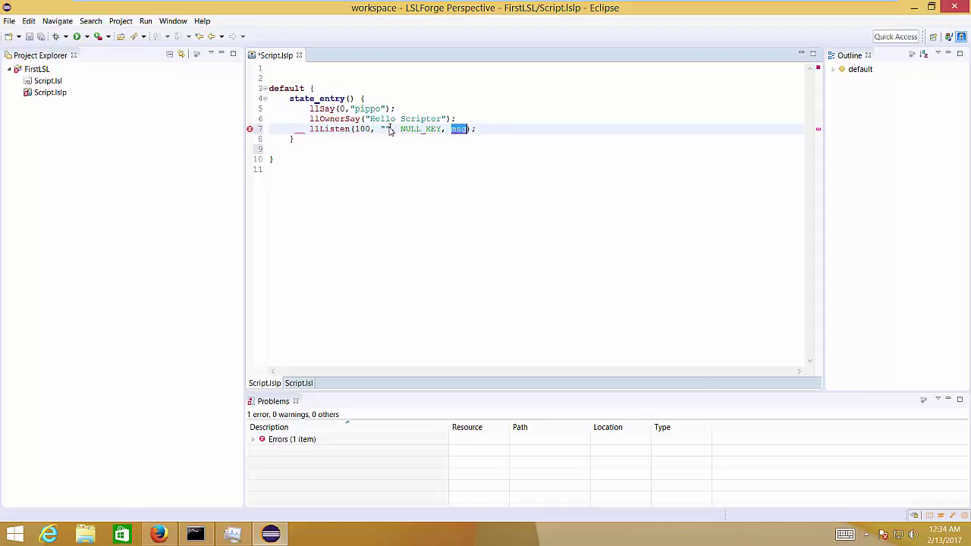
pyautogui.write('""')
pyautogui.press('Tab')
pyautogui.press('Down')
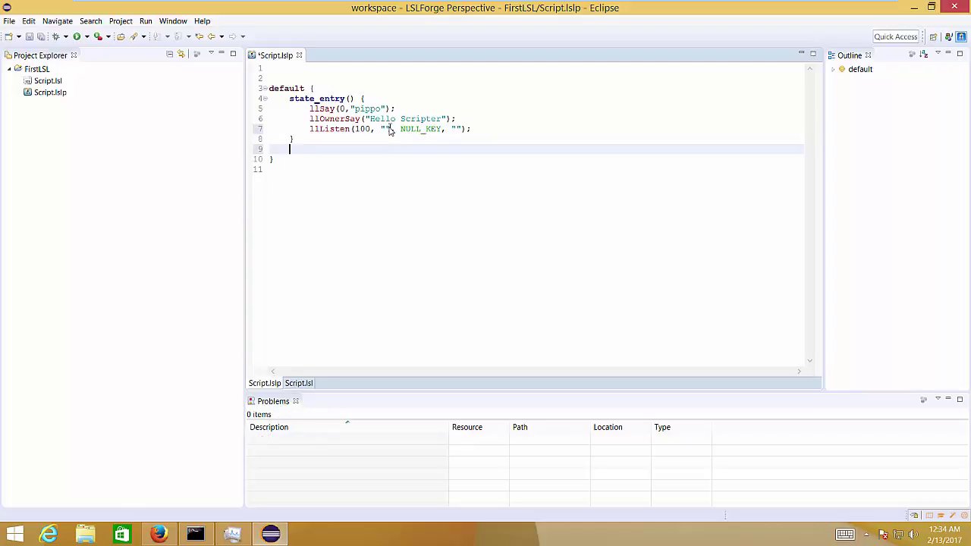
# Step: Add a listen(integer channel, string name, key id, string message) event handler with an empty body below state_entry
pyautogui.hotkey('ctrl', 'space')
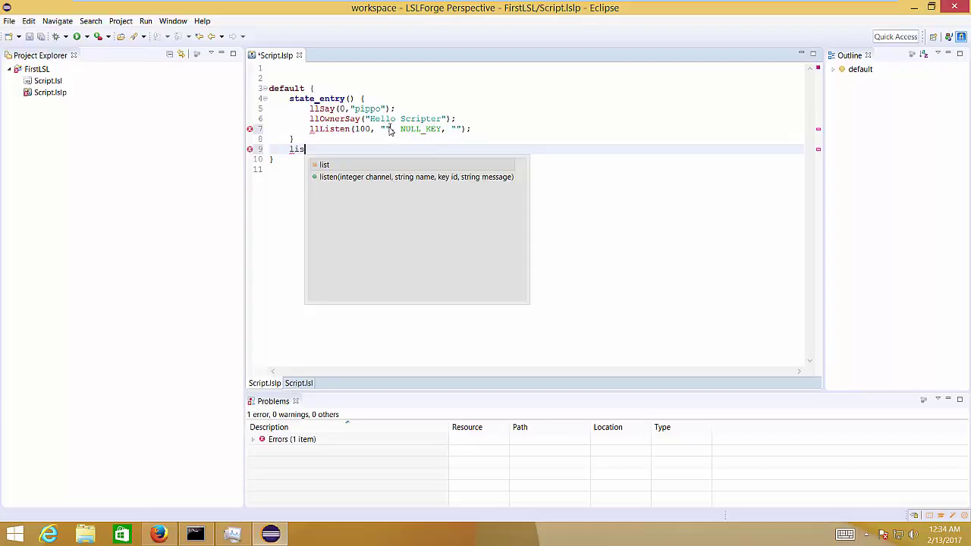
pyautogui.press('Down')
pyautogui.press('Return')
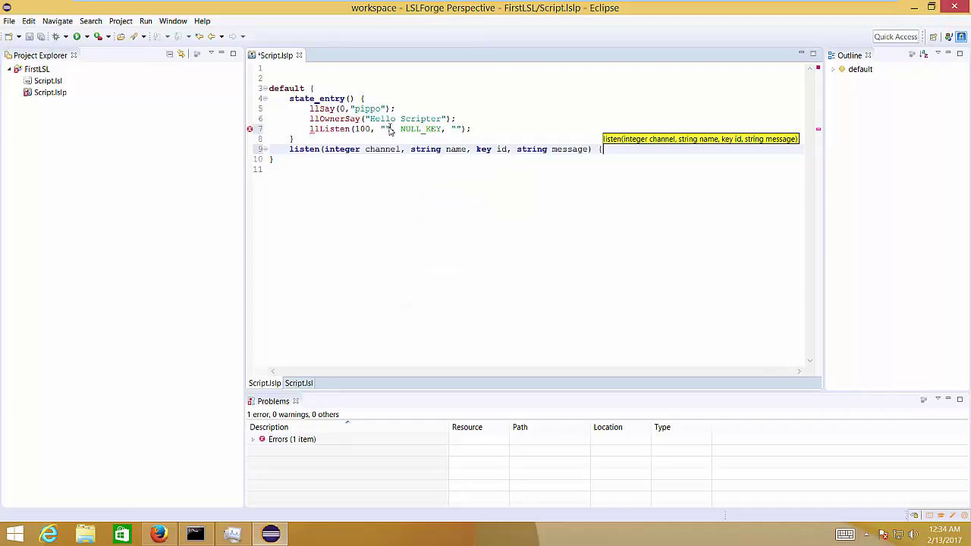
pyautogui.press('Return')
pyautogui.write('}')
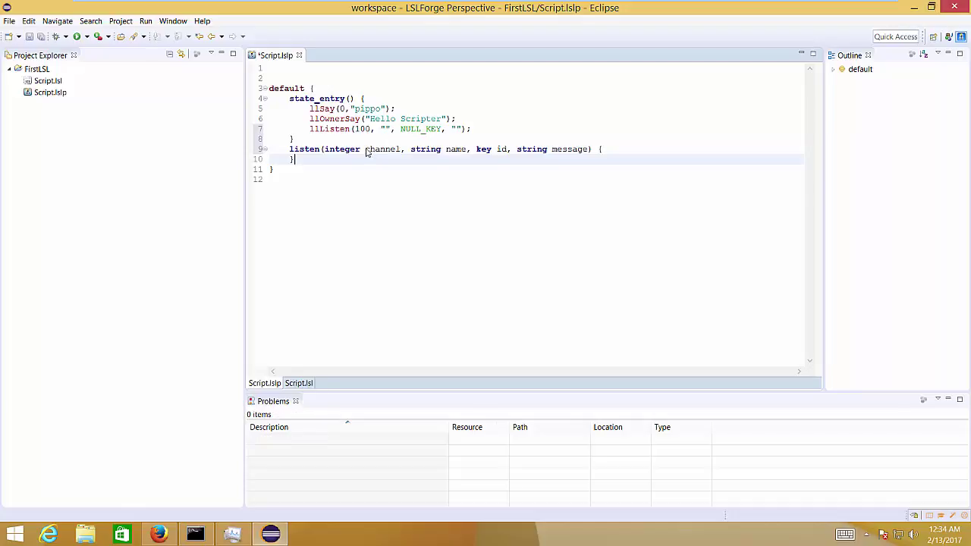
# Step: Insert an llSay call inside the listen handler and set its channel argument to 0
pyautogui.click(623, 149)
pyautogui.press('Return')
pyautogui.write('llSa')
pyautogui.hotkey('ctrl', 'space')
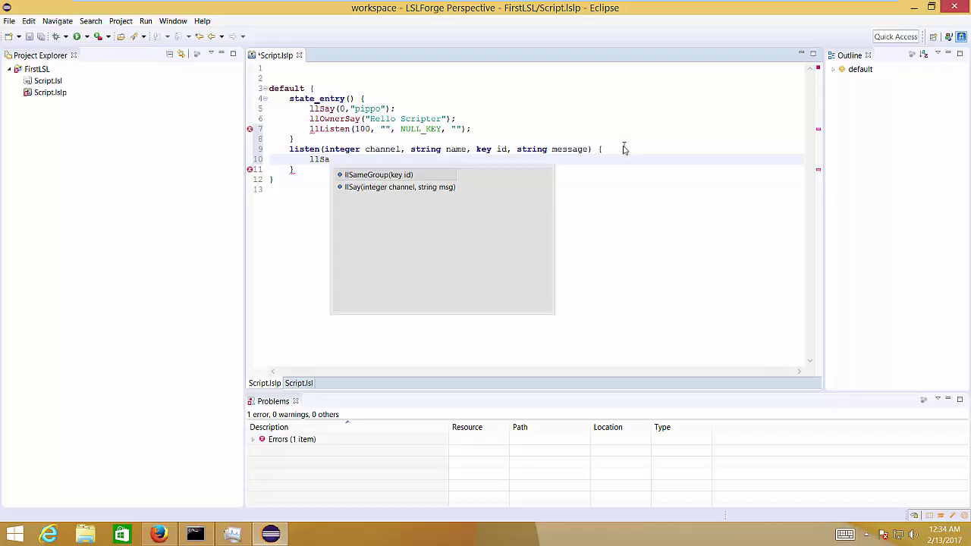
pyautogui.press('Down')
pyautogui.press('Return')
pyautogui.hotkey('shift', 'Right')
pyautogui.hotkey('shift', 'Right')
pyautogui.hotkey('shift', 'Right')
pyautogui.hotkey('shift', 'Right')
pyautogui.hotkey('shift', 'Right')
pyautogui.hotkey('shift', 'Right')
pyautogui.hotkey('shift', 'Right')
pyautogui.write('0')
# Step: Set the new llSay call's msg argument to message, end the line with a semicolon, and save the script
pyautogui.hotkey('shift', 'Right')
pyautogui.hotkey('shift', 'Right')
pyautogui.hotkey('shift', 'Right')
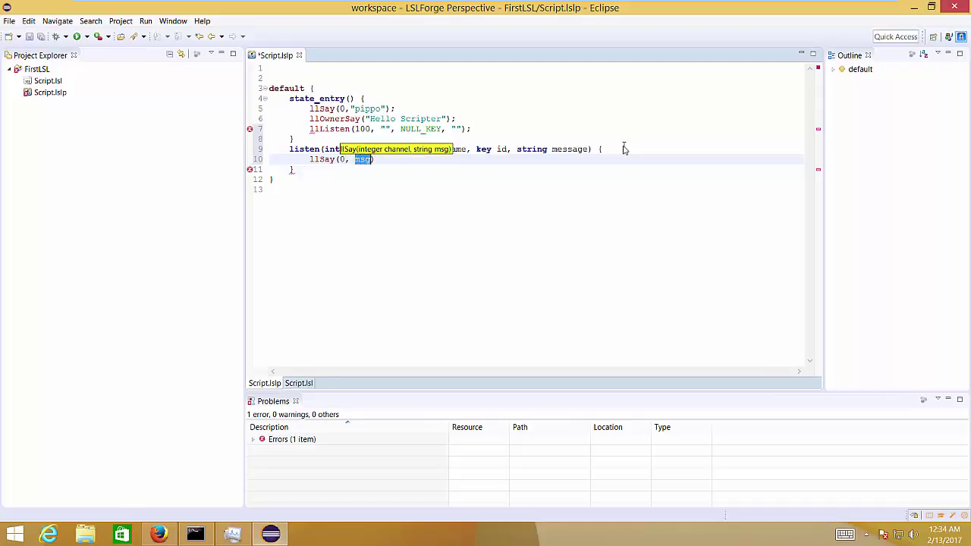
pyautogui.write('m')
pyautogui.hotkey('ctrl', 'space')
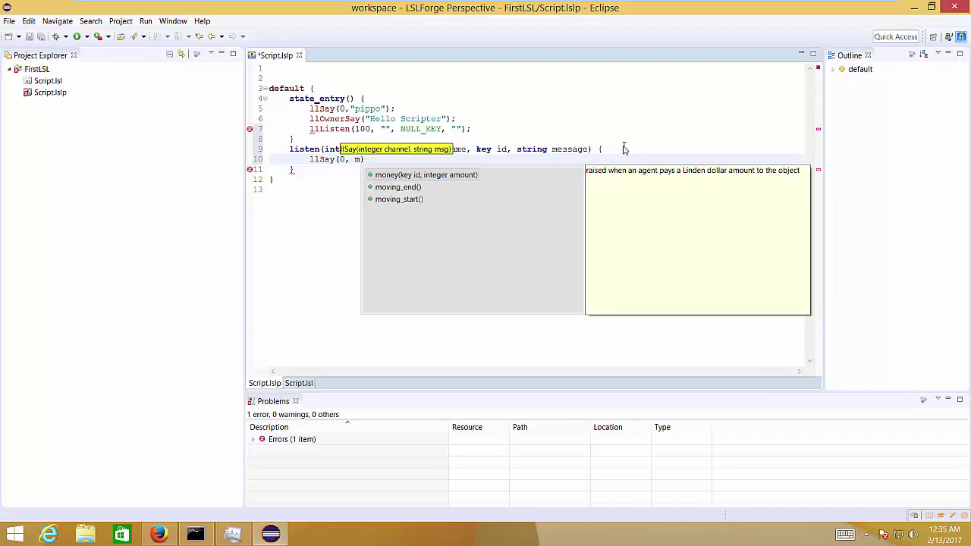
pyautogui.write('ess')
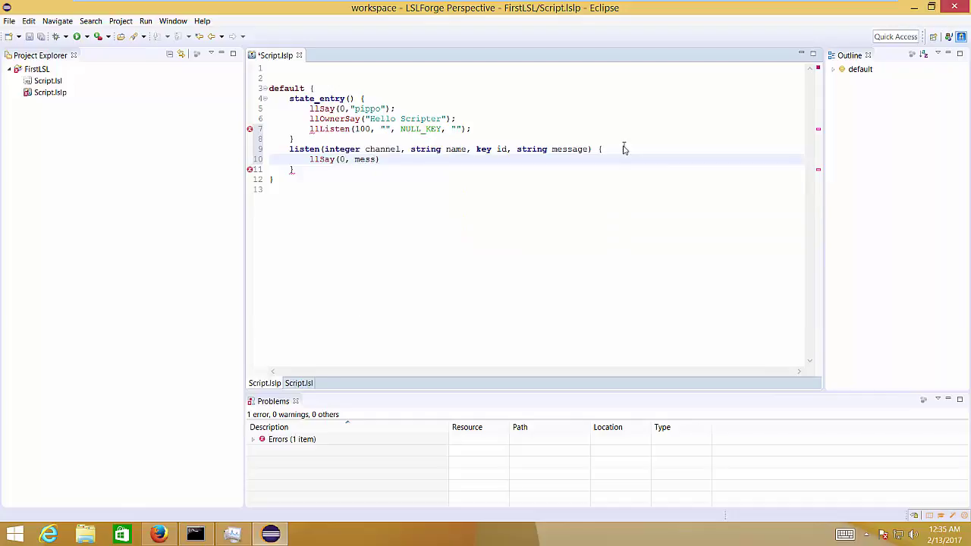
pyautogui.write('age')
pyautogui.hotkey('ctrl', 's')
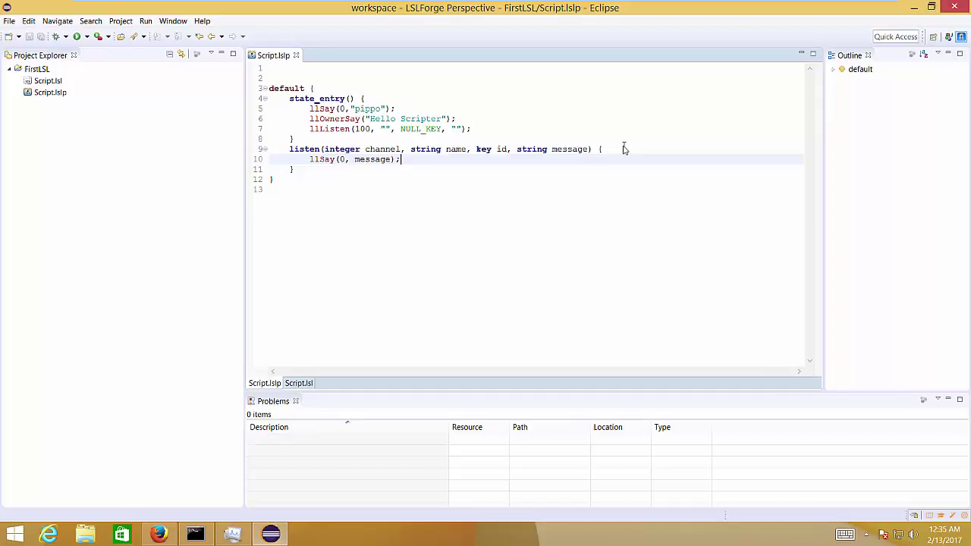
pyautogui.write('me')
pyautogui.press('BackSpace')
pyautogui.press('BackSpace')
pyautogui.press('BackSpace')
pyautogui.hotkey('ctrl', 's')
# Step: Insert blank lines above the default state to make room for a function
pyautogui.click(282, 73)
pyautogui.press('Return')
pyautogui.press('Return')
pyautogui.press('Return')
pyautogui.press('Up')
pyautogui.press('Return')
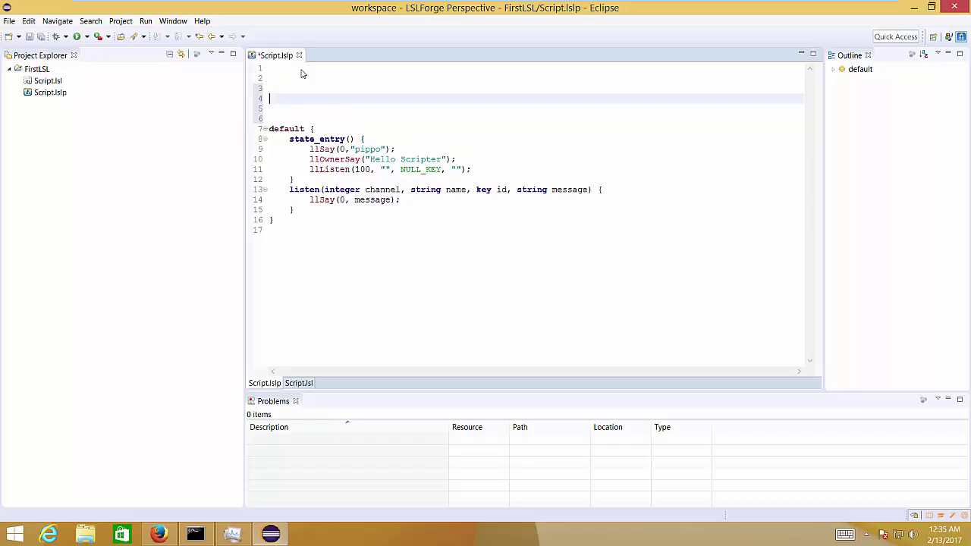
# Step: Declare a function funzione(integer i) with an empty body in braces above the default state
pyautogui.write('funzione')
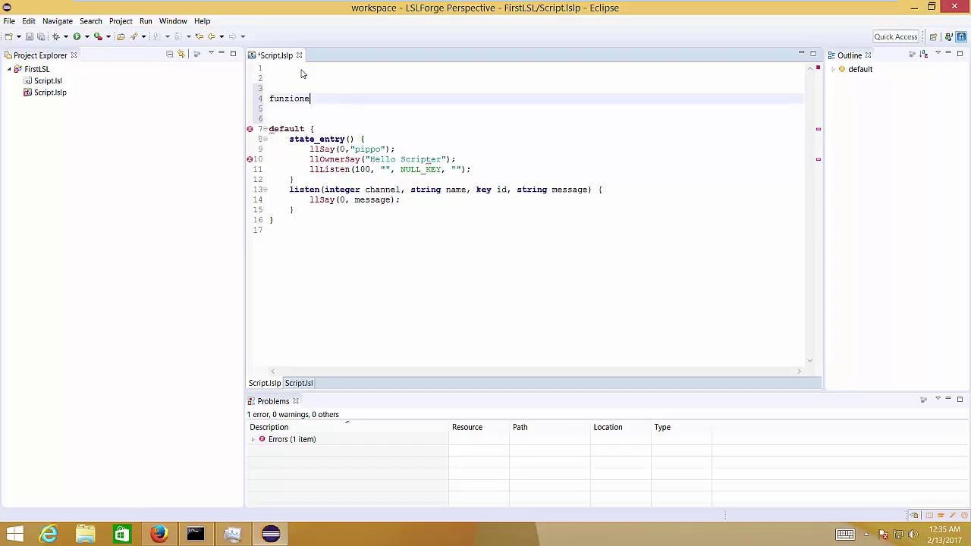
pyautogui.write('(inte')
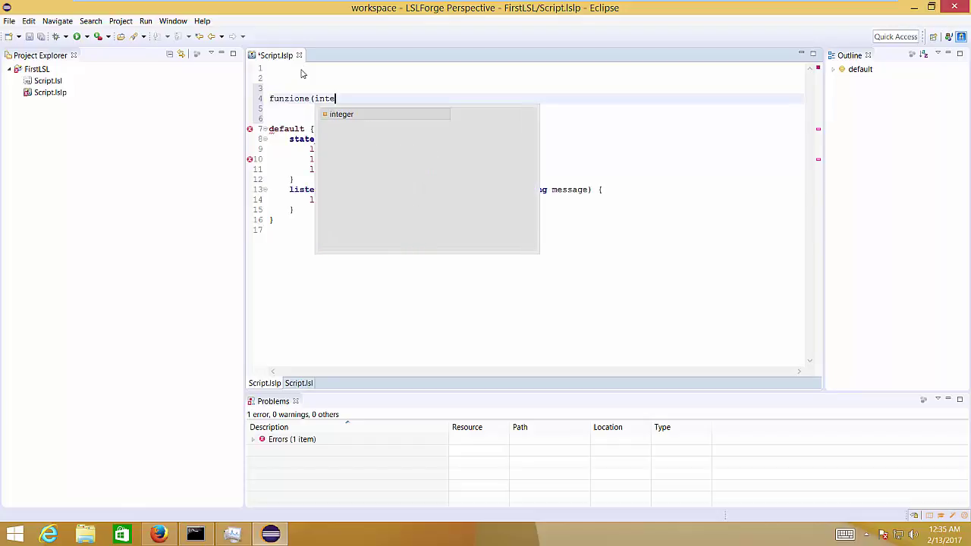
pyautogui.write('ger i)')
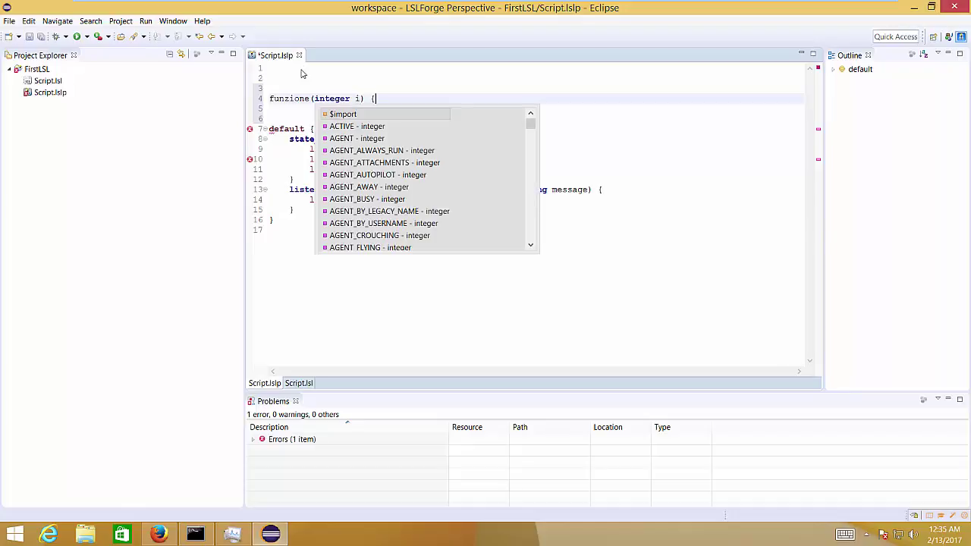
pyautogui.write(' {')
pyautogui.press('Return')
pyautogui.press('BackSpace')
pyautogui.press('BackSpace')
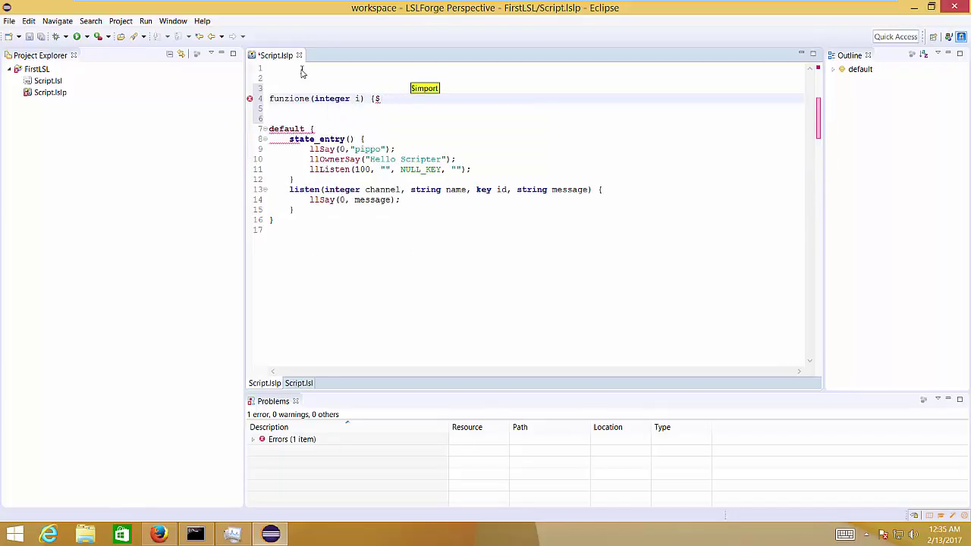
pyautogui.press('BackSpace')
pyautogui.press('BackSpace')
pyautogui.press('Return')
pyautogui.press('BackSpace')
pyautogui.press('Return')
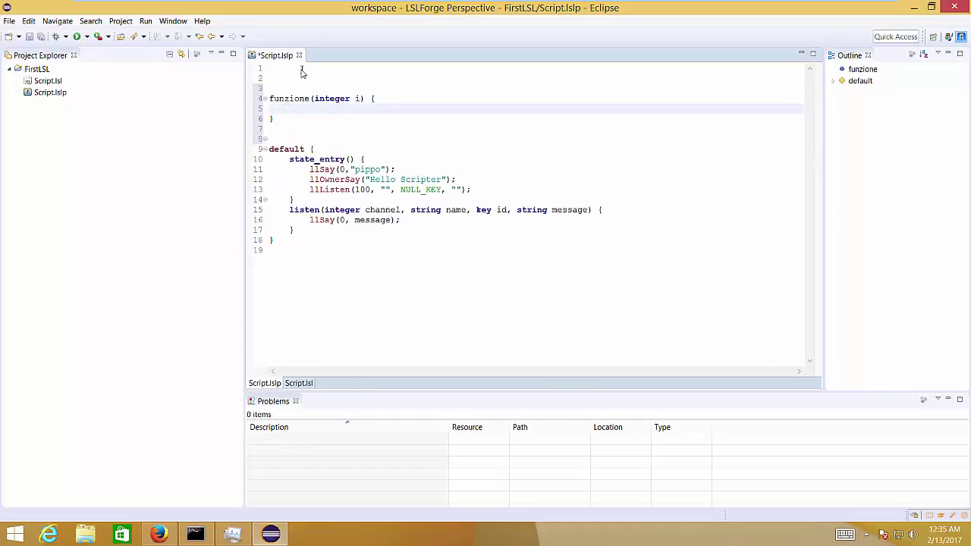
# Step: Add return i+1; to the body of funzione and declare its return type as integer, saving the script
pyautogui.write('return i+1;')
pyautogui.hotkey('ctrl', 's')
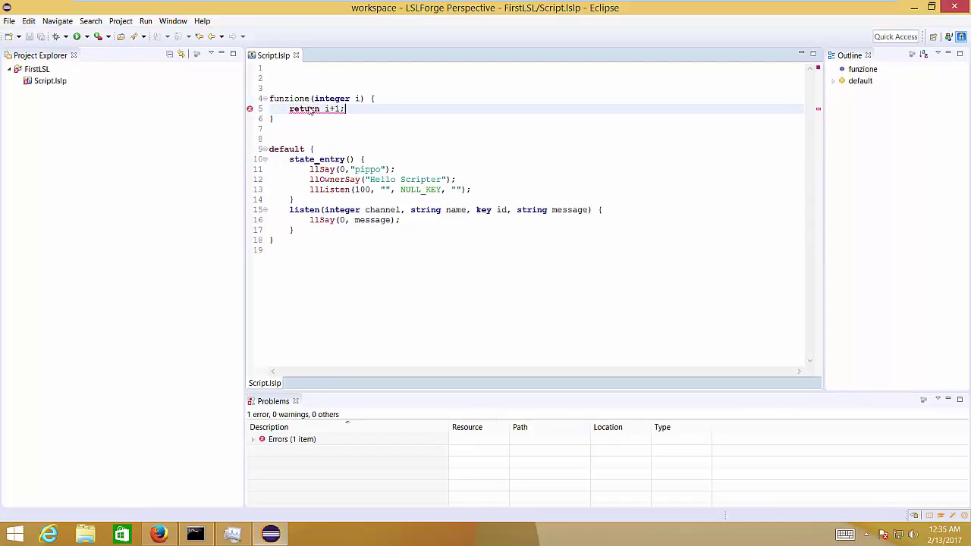
pyautogui.click(271, 99)
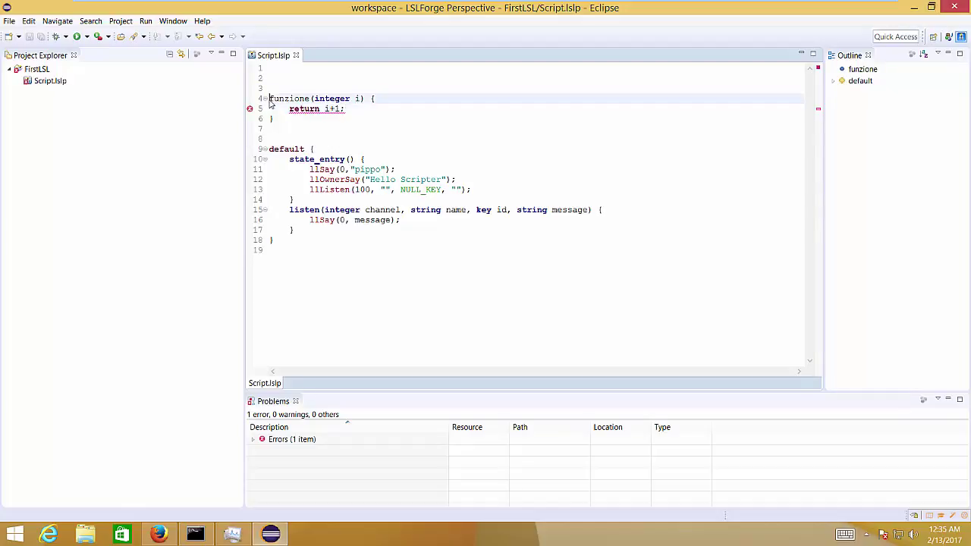
pyautogui.write('integer')
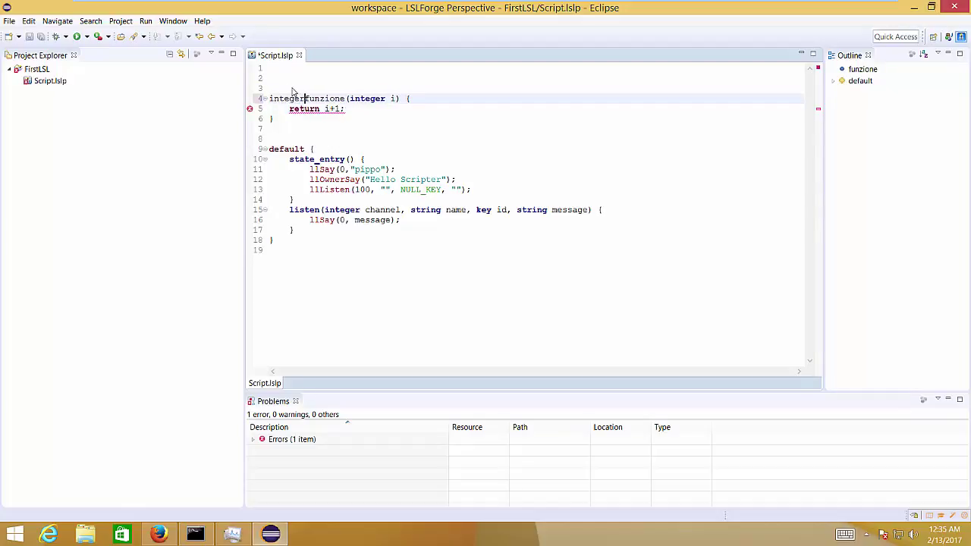
pyautogui.hotkey('ctrl', 's')
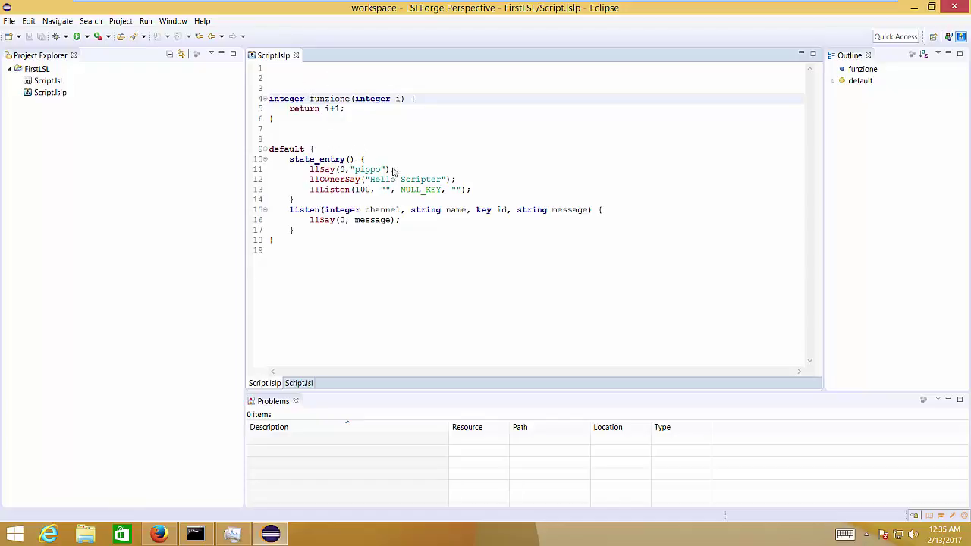
# Step: Extend the llOwnerSay argument to "Hello Scripter "+(string)1 and save the script
pyautogui.click(446, 181)
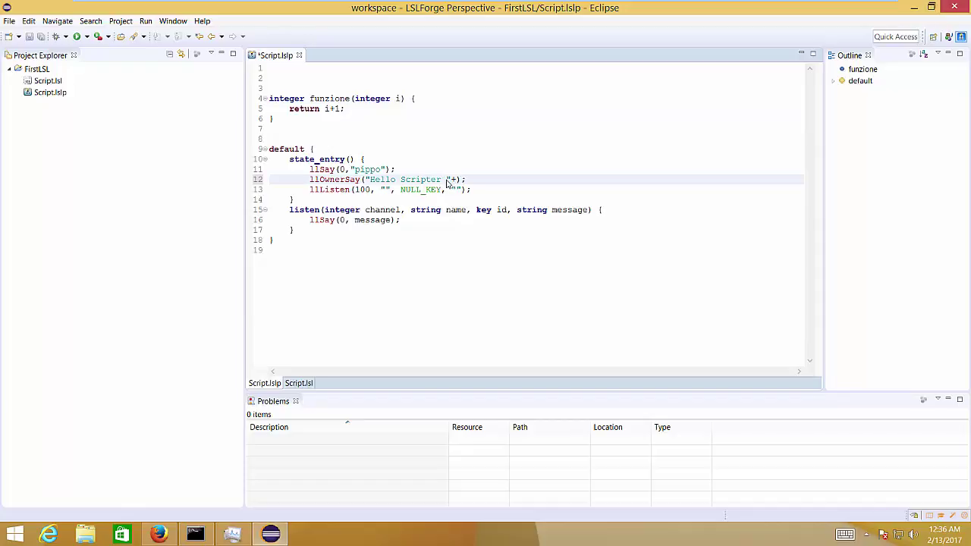
pyautogui.hotkey('ctrl', 's')
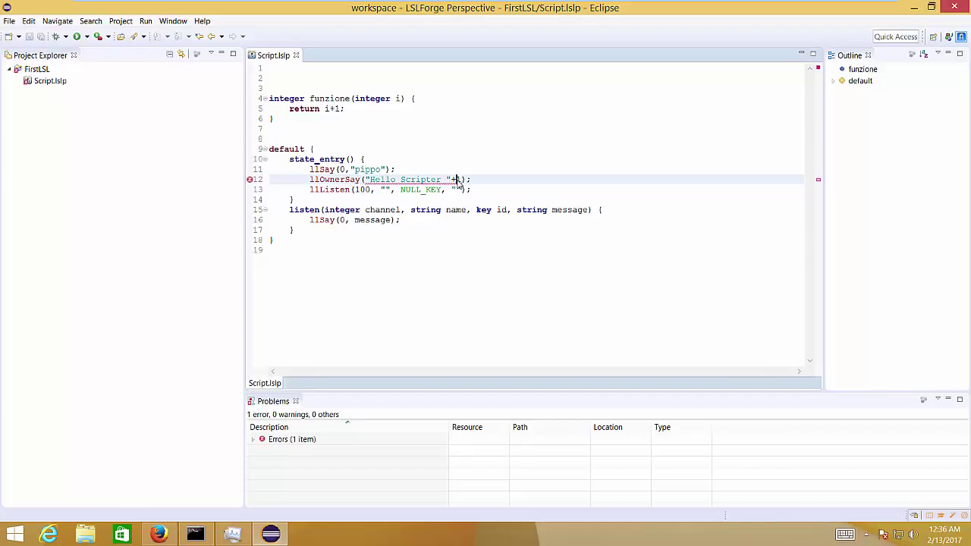
pyautogui.write('(string')
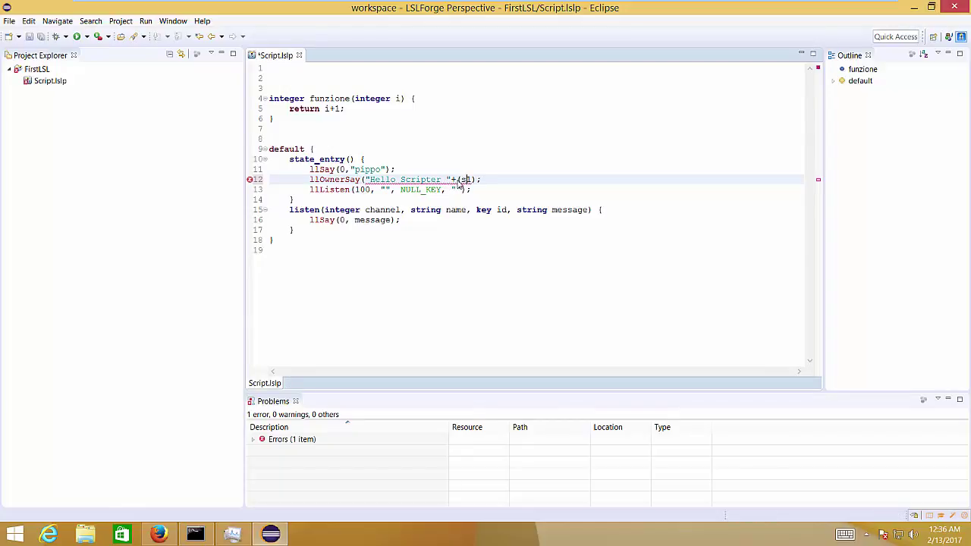
pyautogui.write(')i')
pyautogui.hotkey('ctrl', 's')
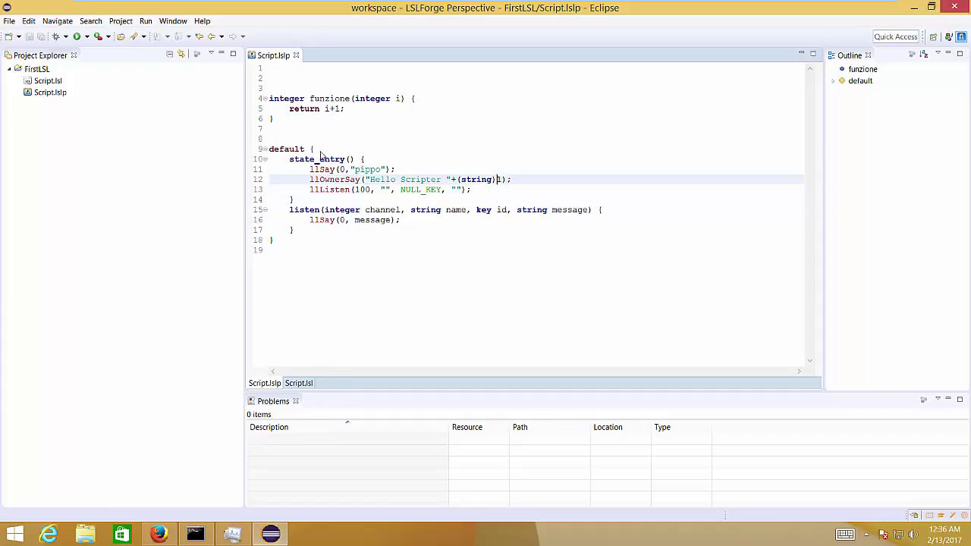
# Step: Examine the generated Script.lsl code for the function and listen handler, and return to the blank lines atop the Script.lslp source
pyautogui.click(306, 386)
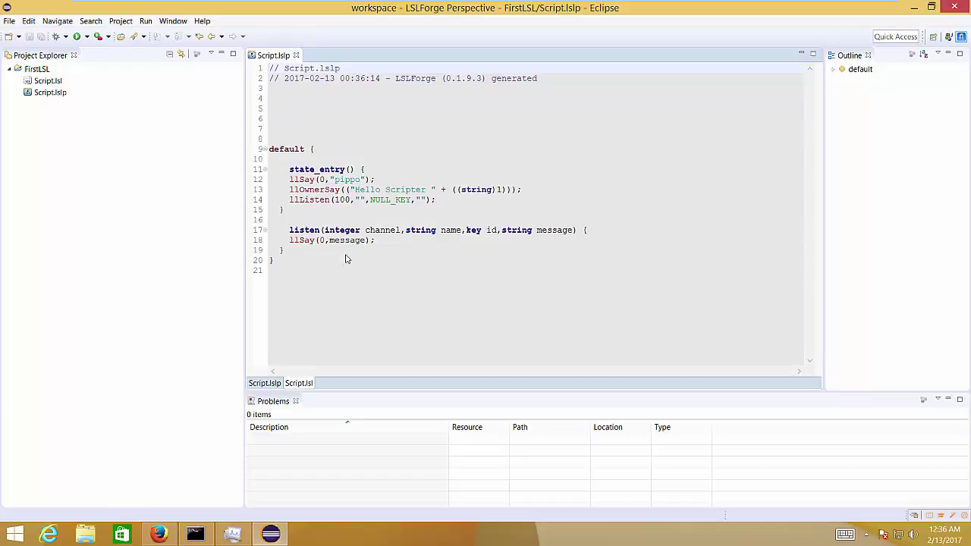
pyautogui.click(264, 383)
pyautogui.click(286, 78)
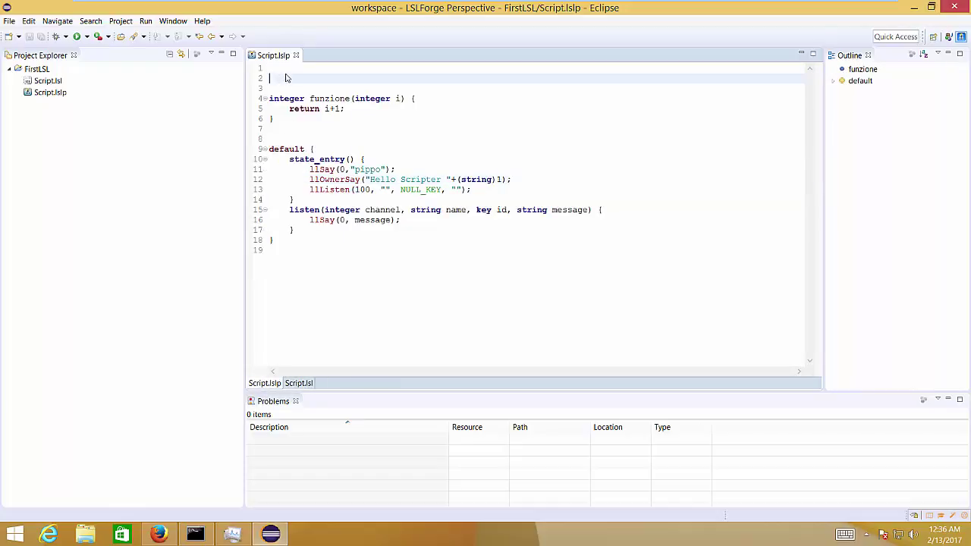
# Step: Declare a global list LIST above funzione, add list += [message]; at the end of the listen handler, and save the script
pyautogui.write('list LIST;')
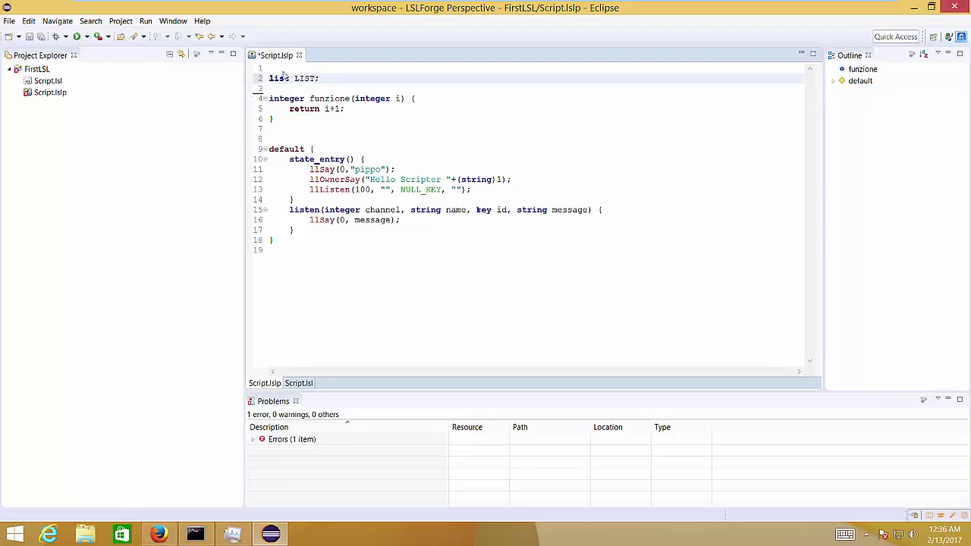
pyautogui.click(416, 224)
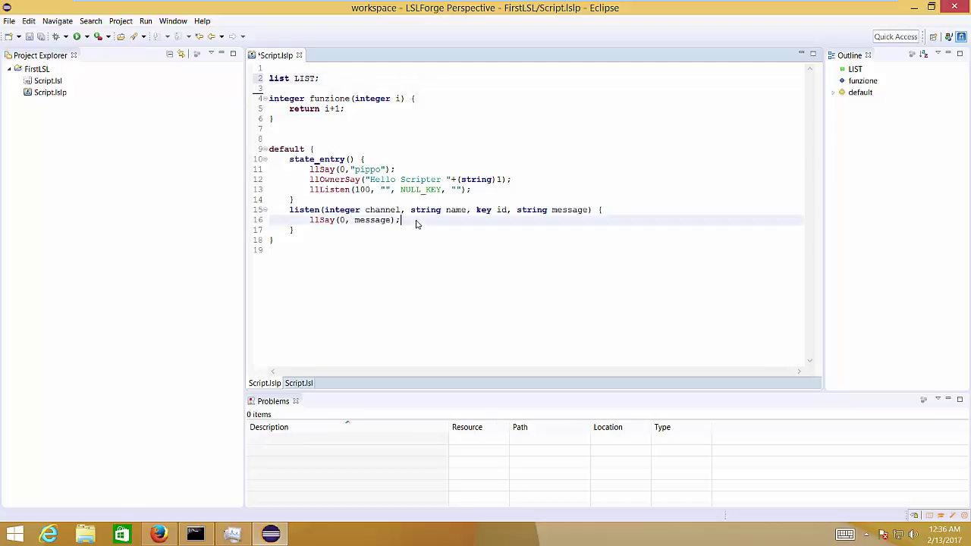
pyautogui.press('Return')
pyautogui.write('list +=')
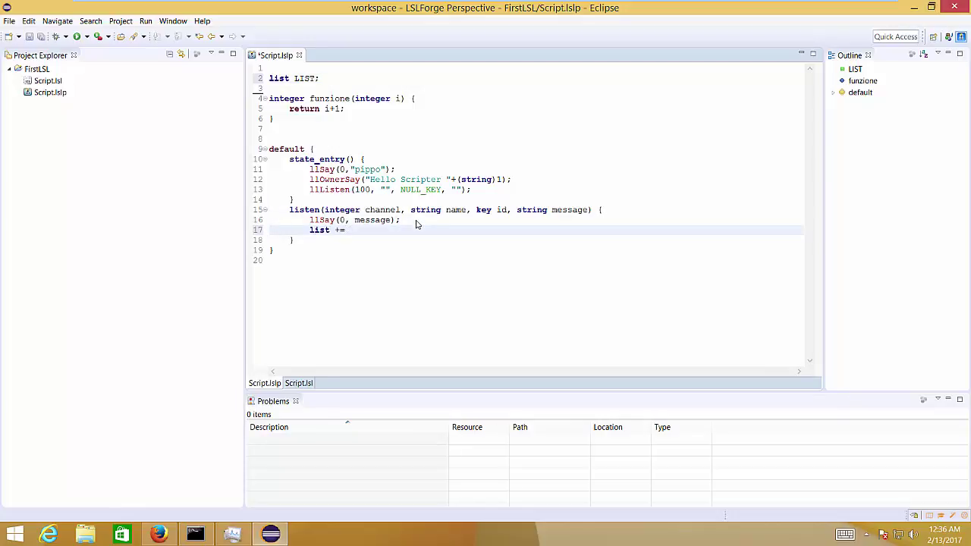
pyautogui.write(' [message];')
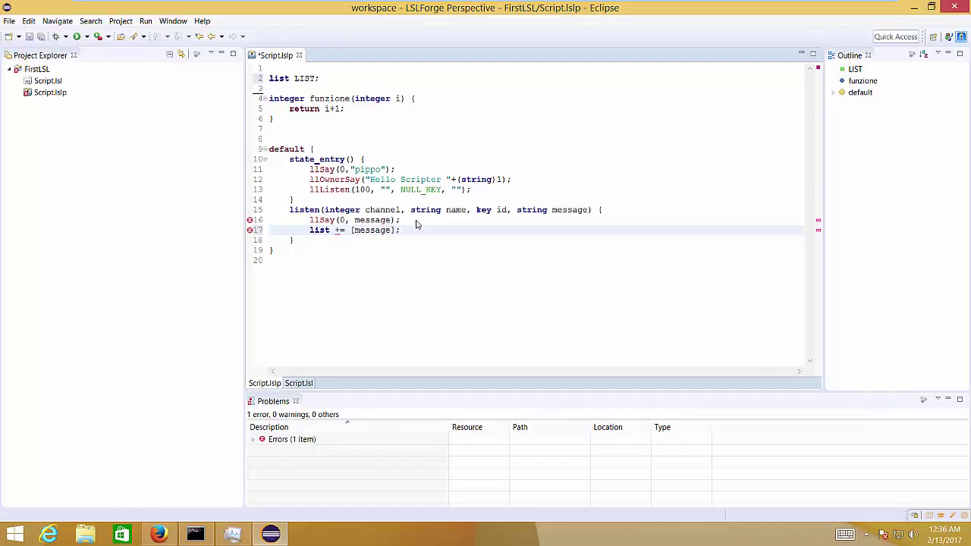
pyautogui.hotkey('ctrl', 's')
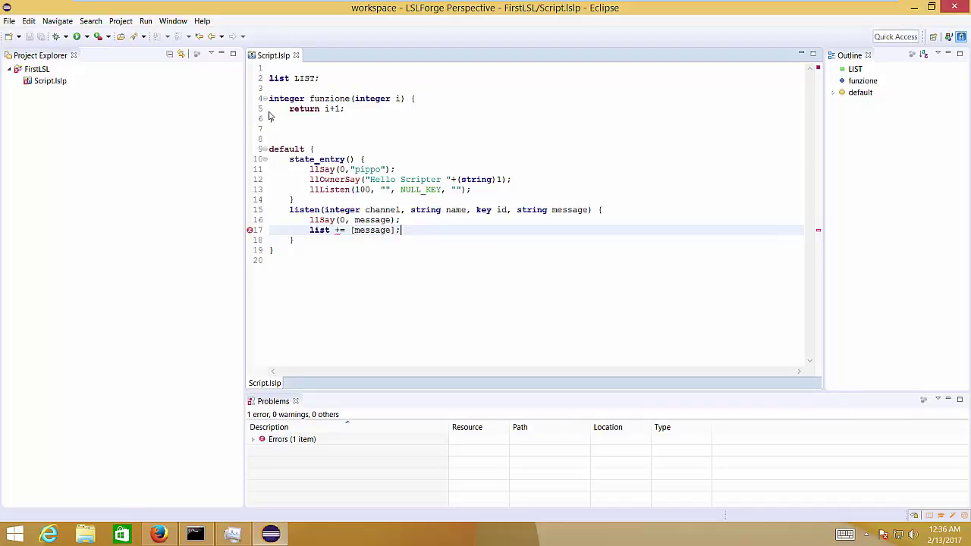
# Step: Correct the variable name in the listen handler's append statement to LIST and save the script
pyautogui.click(326, 231)
pyautogui.doubleClick(327, 230)
pyautogui.write('LIST')
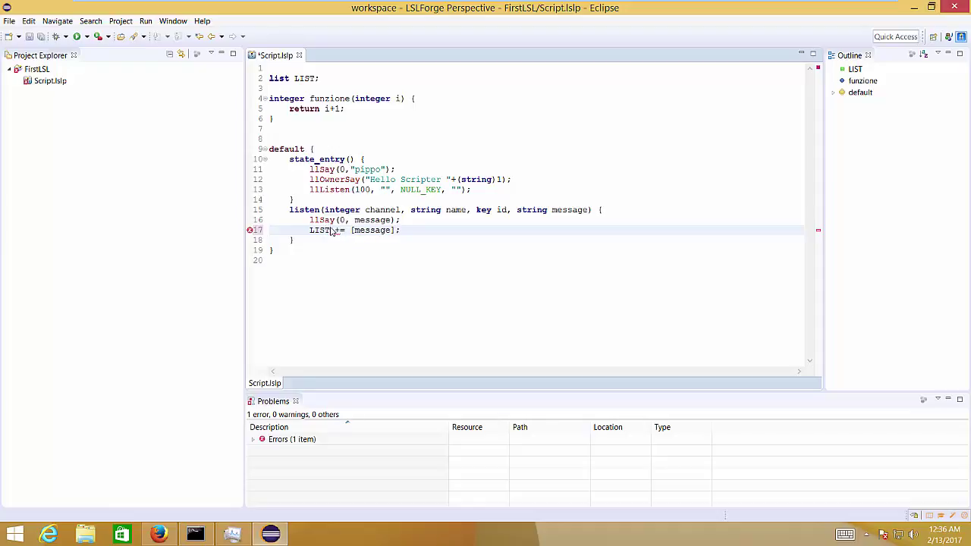
pyautogui.hotkey('ctrl', 's')
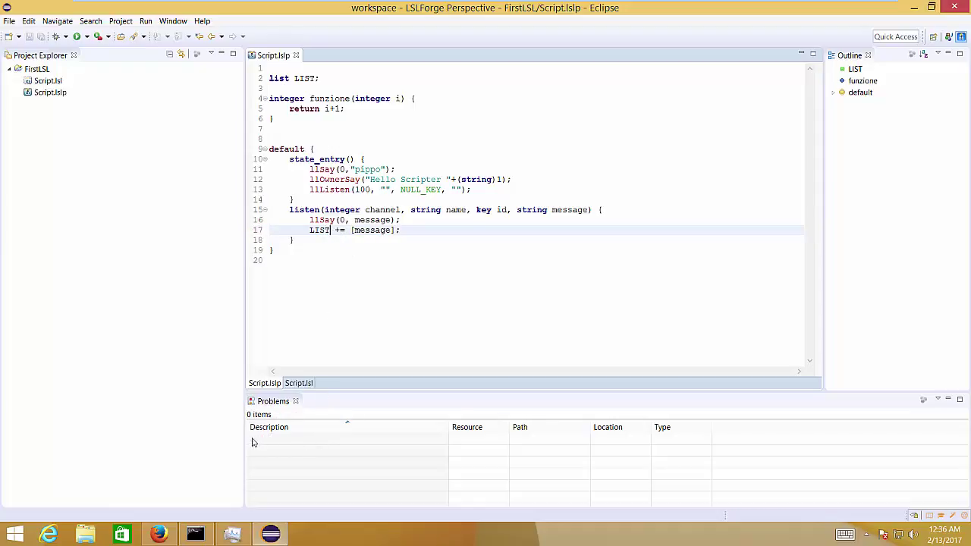
# Step: Examine the generated Script.lsl code, focusing on the parentheses around the LIST += [message] statement
pyautogui.click(299, 383)
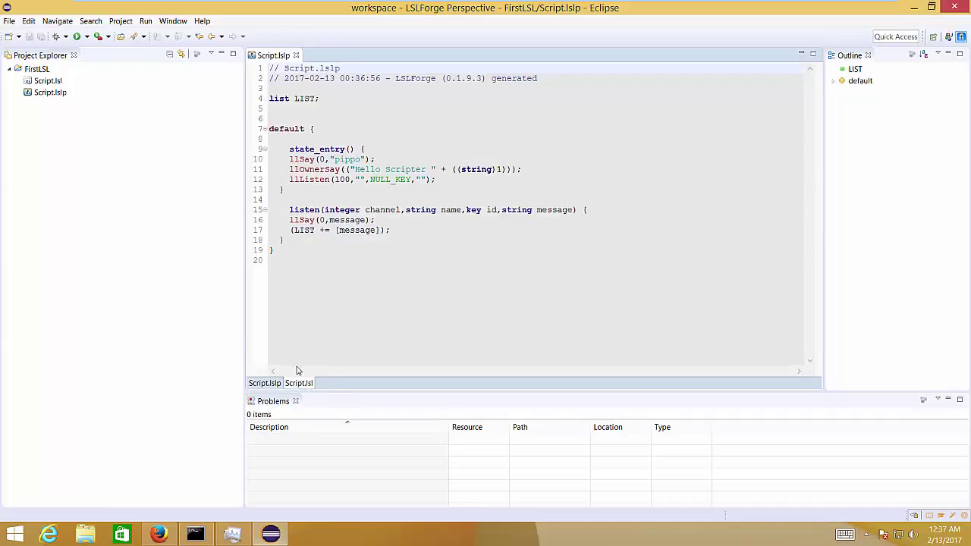
pyautogui.moveTo(270, 72); pyautogui.dragTo(314, 260)
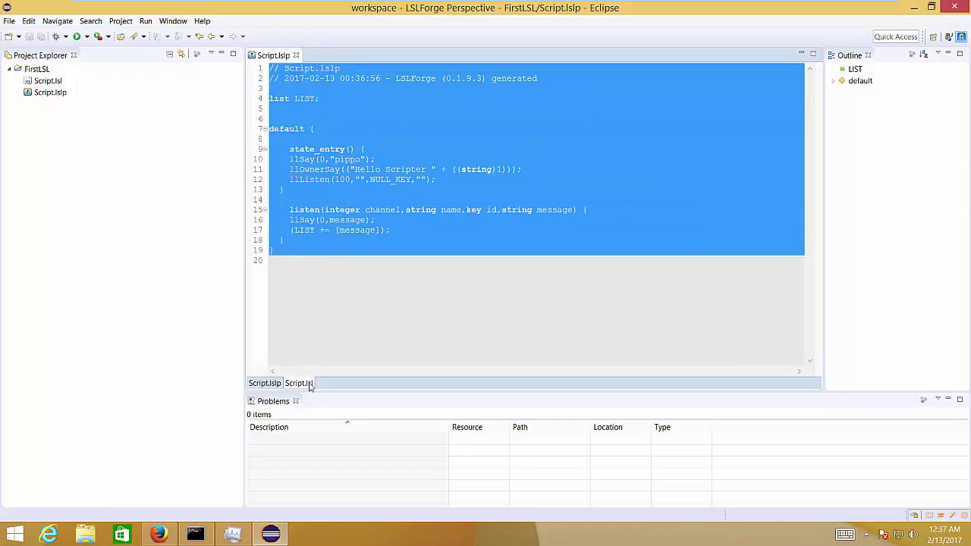
pyautogui.click(364, 255)
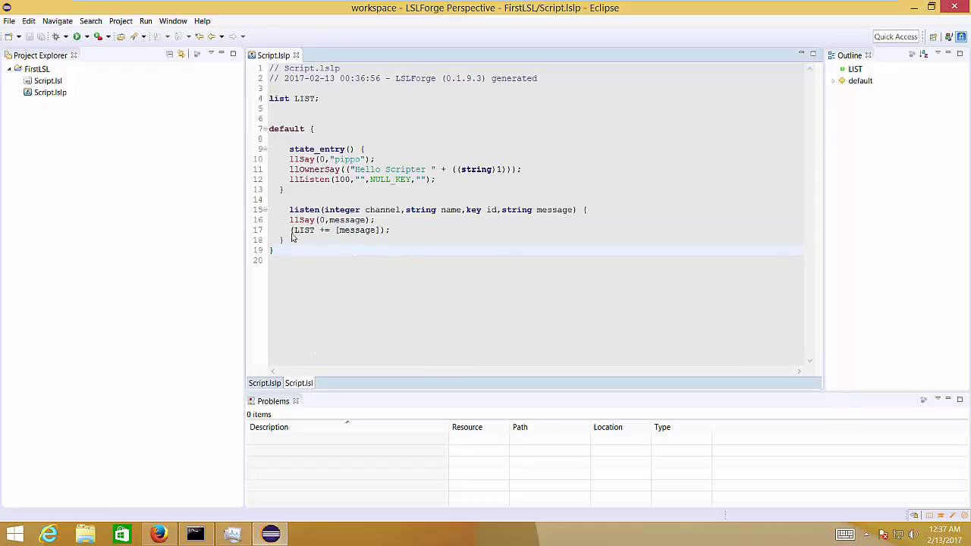
pyautogui.click(290, 231)
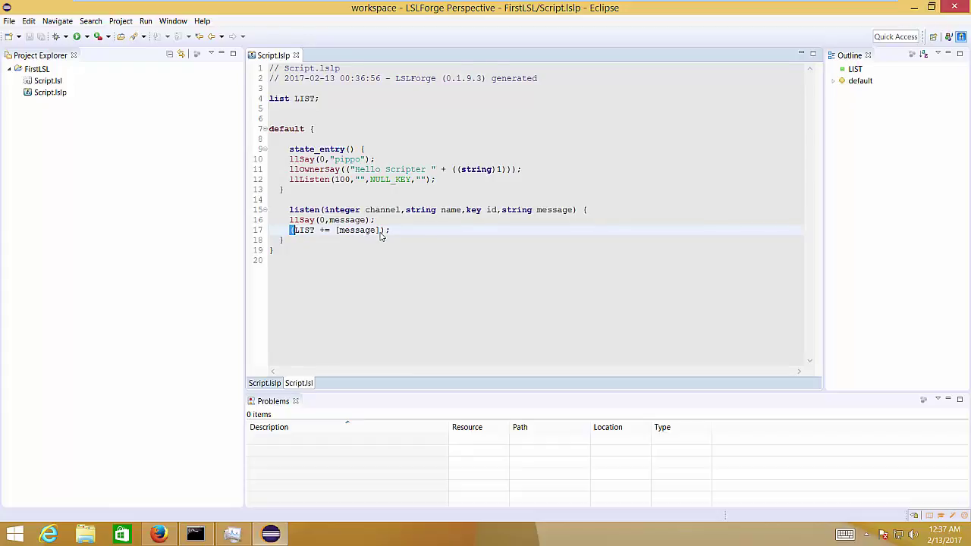
pyautogui.write(')')
pyautogui.click(290, 230)
pyautogui.write('(')
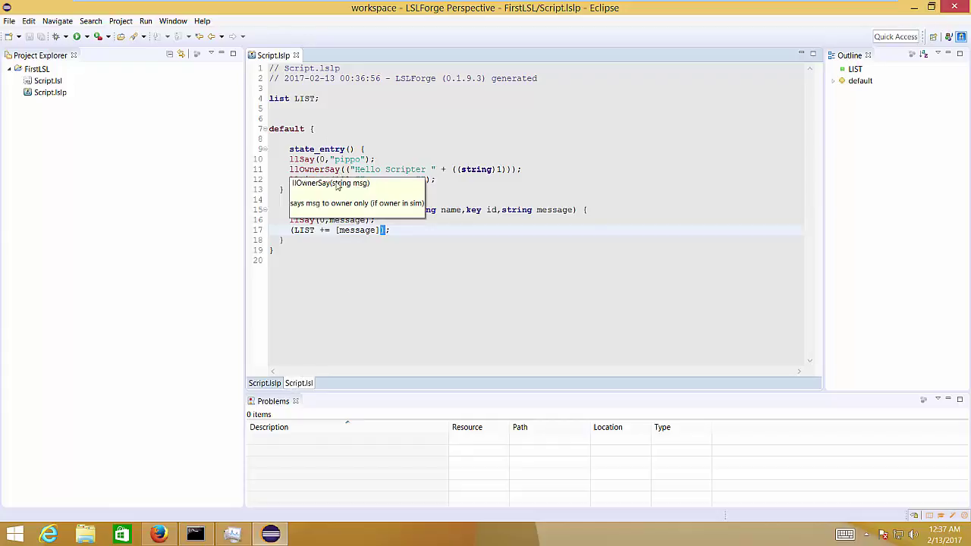
pyautogui.write(')')
pyautogui.press('End')
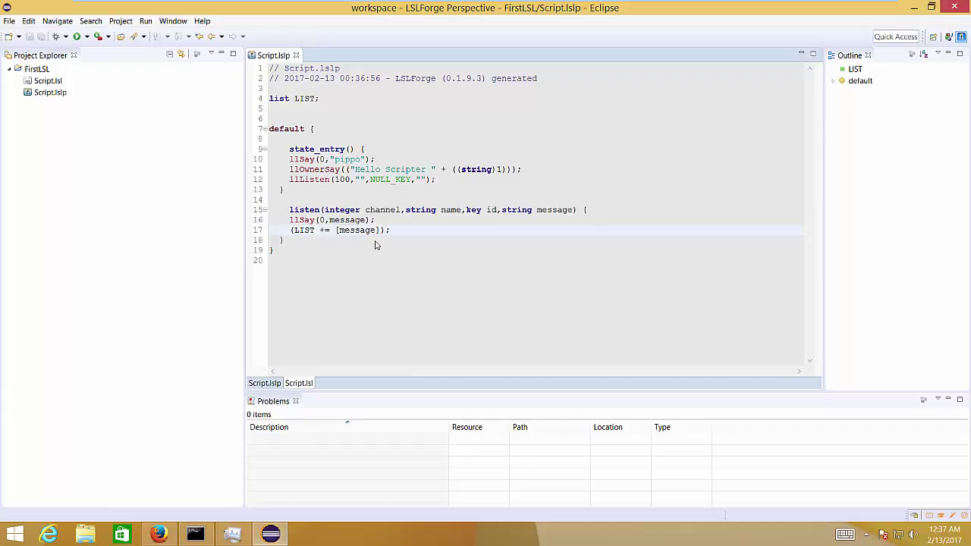
# Step: Switch to Firefox, search the web for github pakkio lslforge, and look through the results
pyautogui.click(160, 536)
pyautogui.click(210, 17)
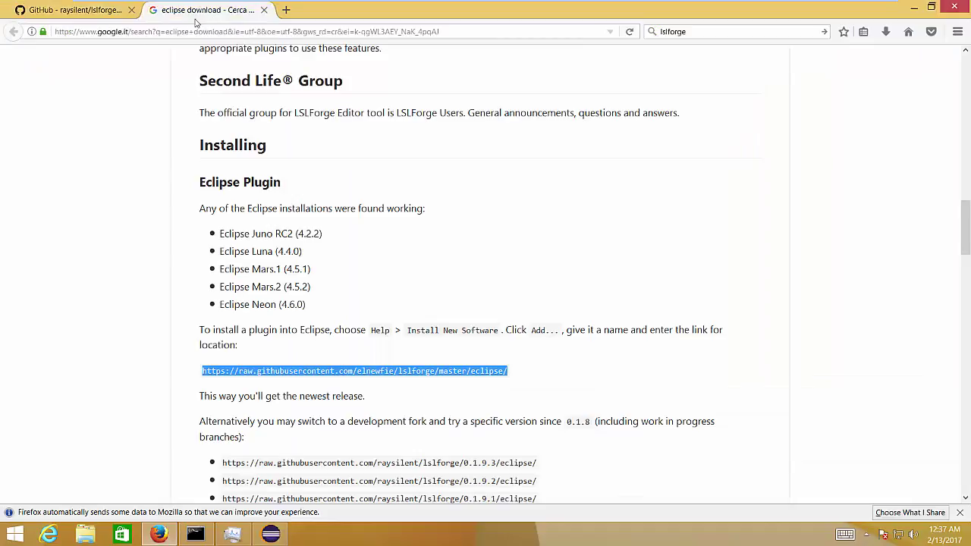
pyautogui.click(163, 32)
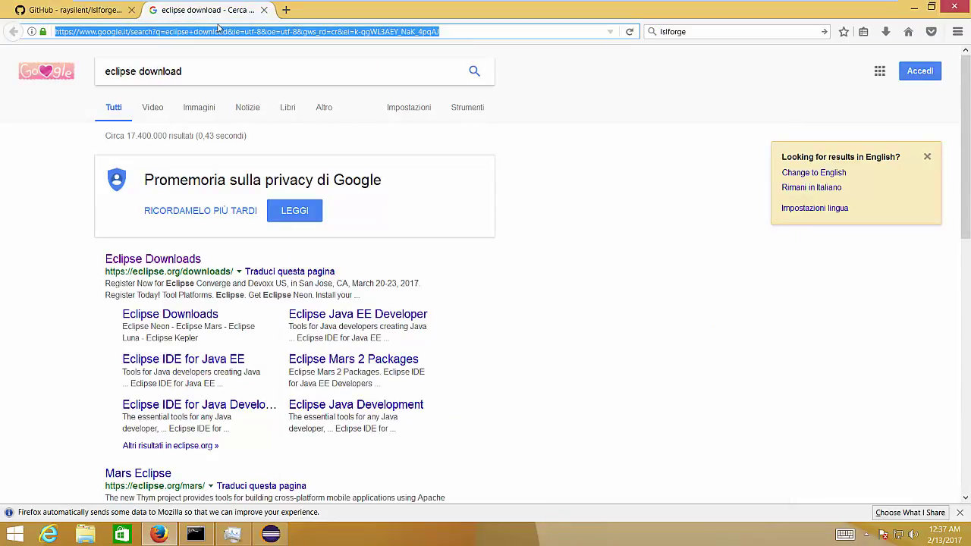
pyautogui.write('github ')
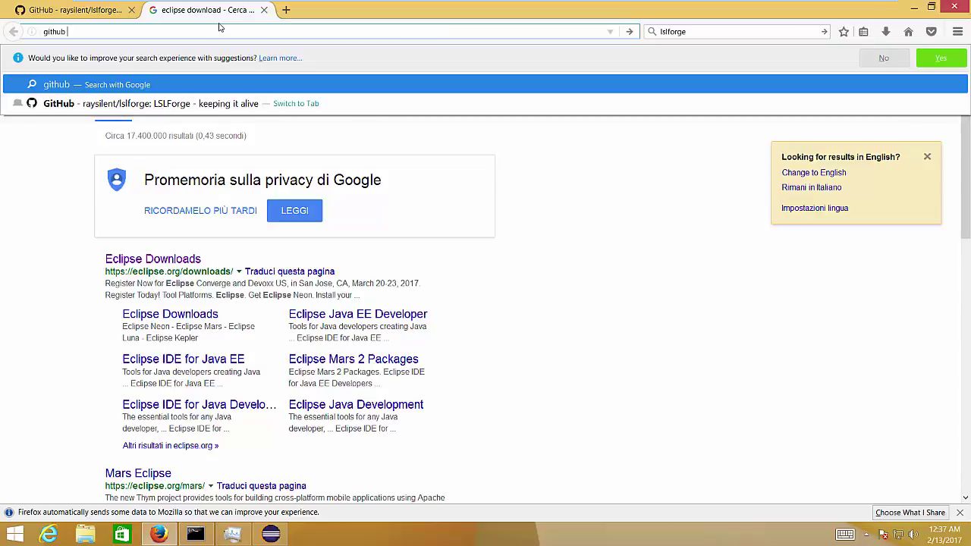
pyautogui.write('pakkio lslforg')
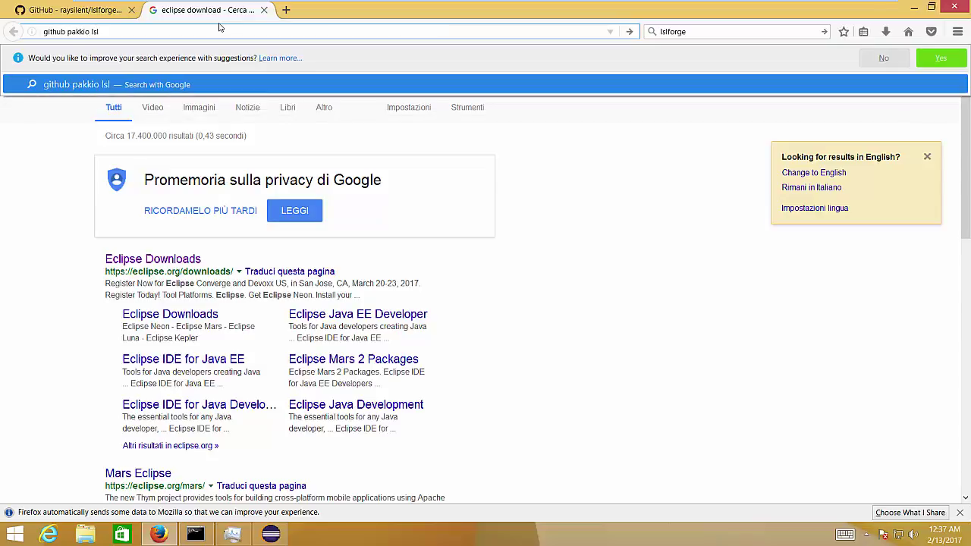
pyautogui.press('BackSpace')
pyautogui.press('BackSpace')
pyautogui.press('BackSpace')
pyautogui.press('BackSpace')
pyautogui.press('BackSpace')
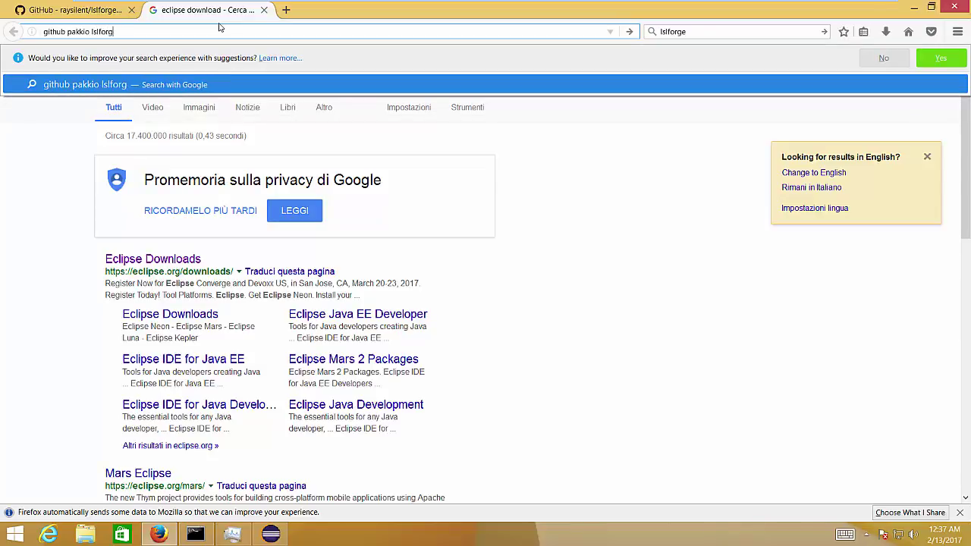
pyautogui.write('lforge')
pyautogui.press('Return')
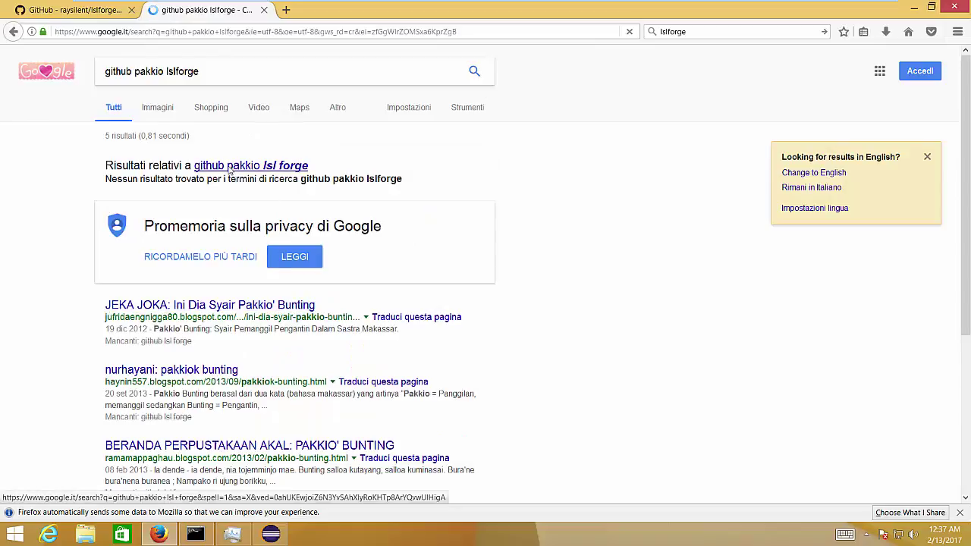
pyautogui.scroll(-5, 83, 199)
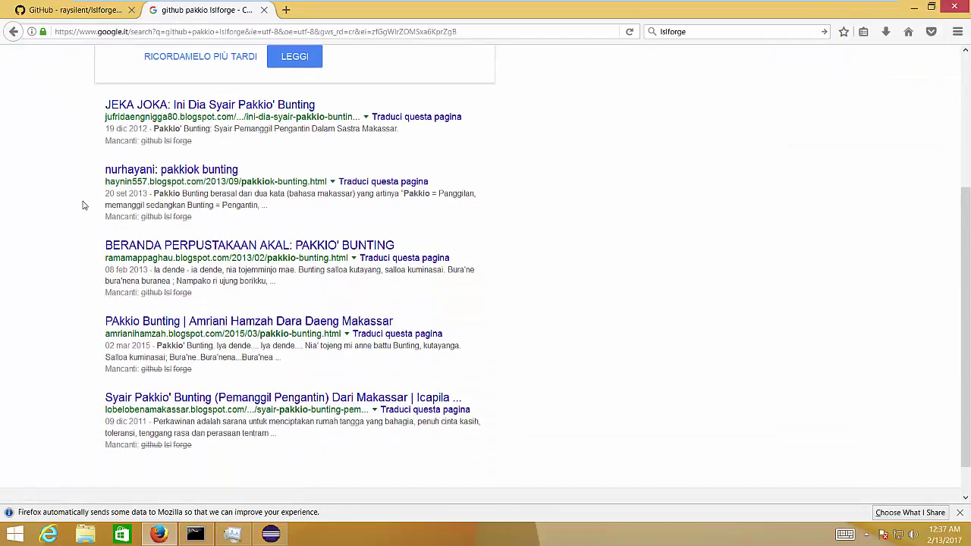
pyautogui.scroll(5, 131, 183)
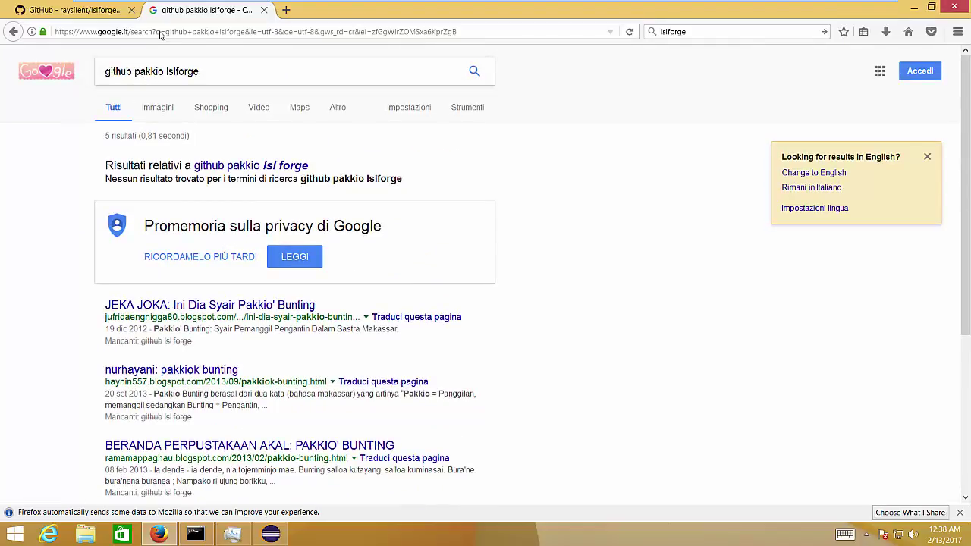
# Step: Return to the overview of the raysilent/lslforge repository on GitHub
pyautogui.click(75, 11)
pyautogui.scroll(15, 250, 182)
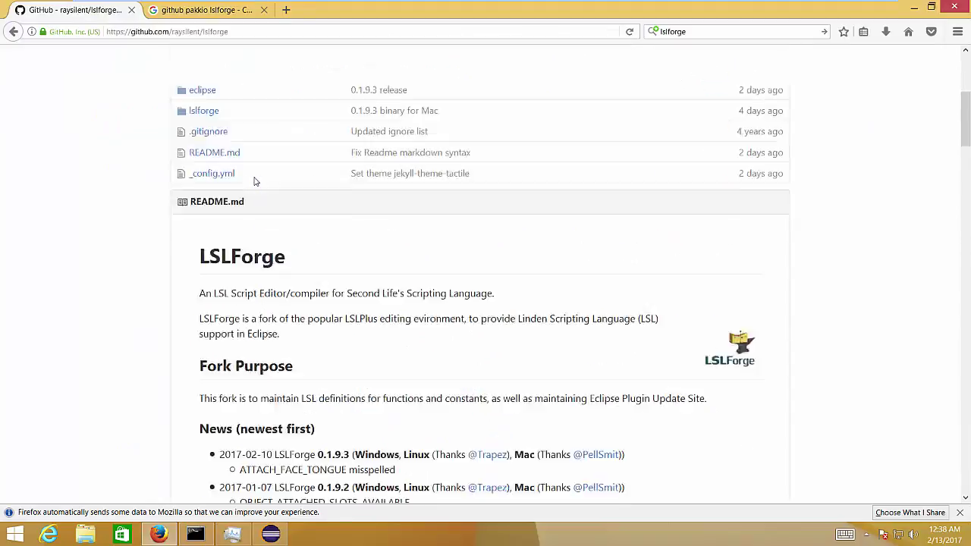
pyautogui.scroll(2, 255, 179)
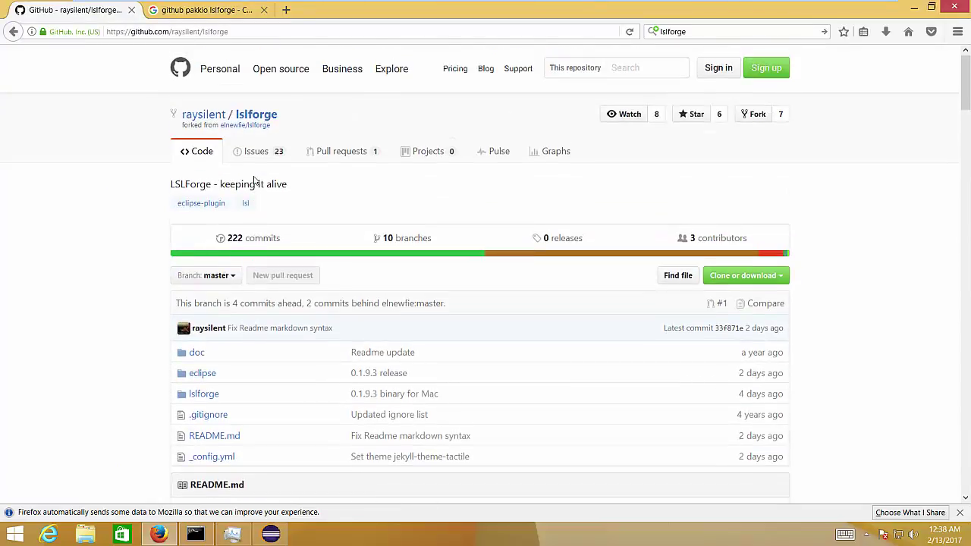
pyautogui.click(756, 114)
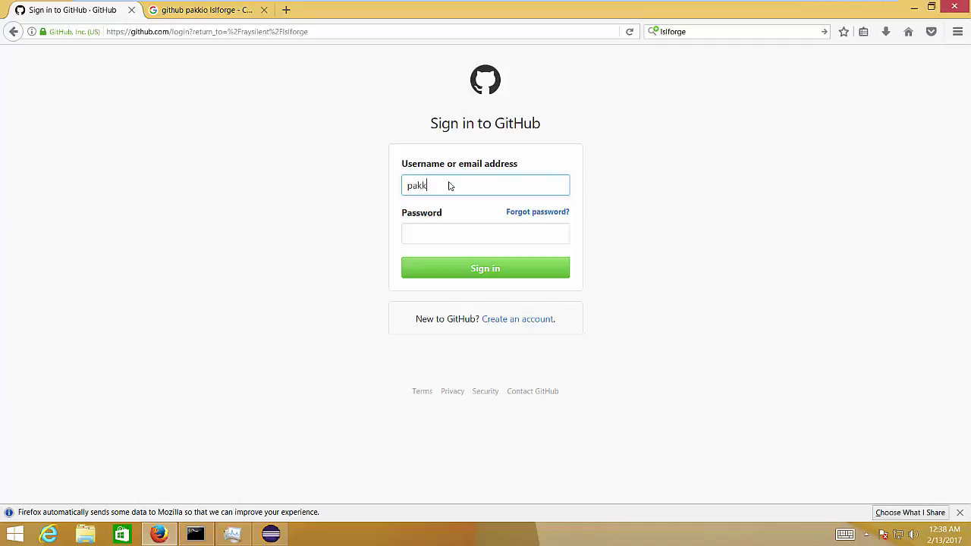
pyautogui.press('Tab')
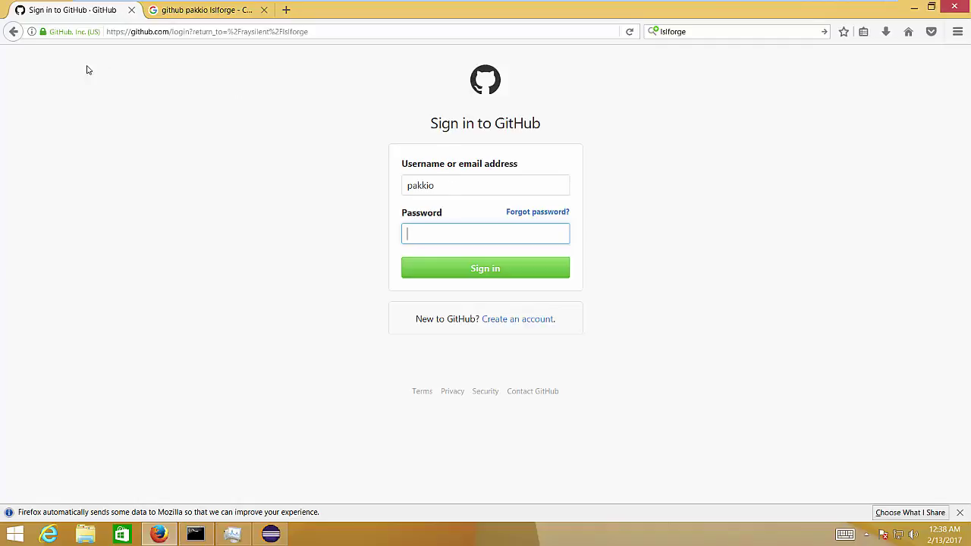
pyautogui.click(14, 33)
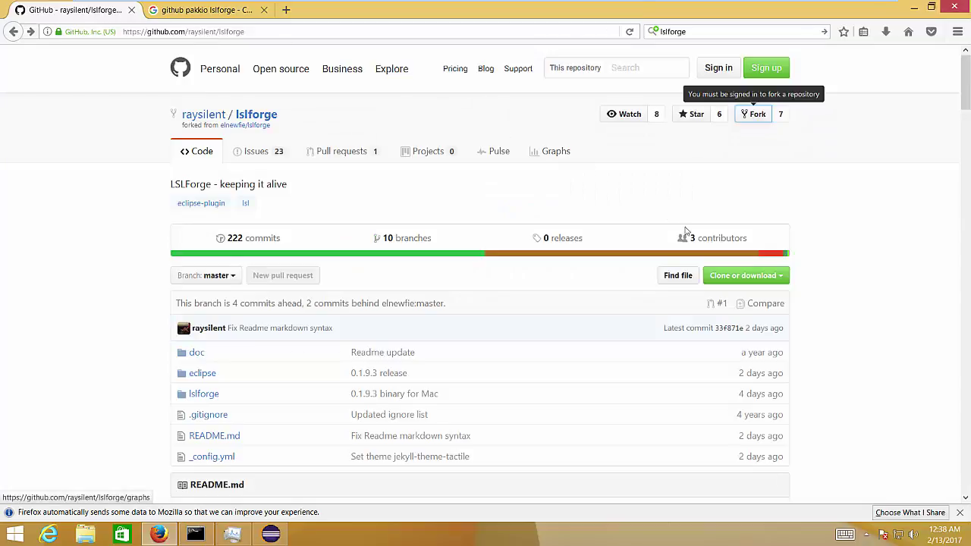
# Step: Open the lslforge fork network graph and go through pakkio's latest master commit to the pakkio/lslforge repository
pyautogui.click(781, 116)
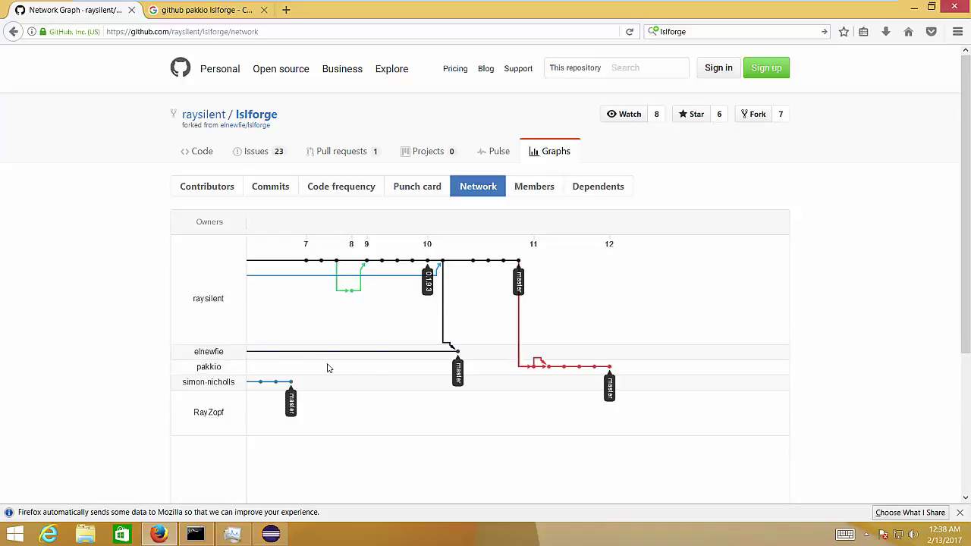
pyautogui.click(609, 368)
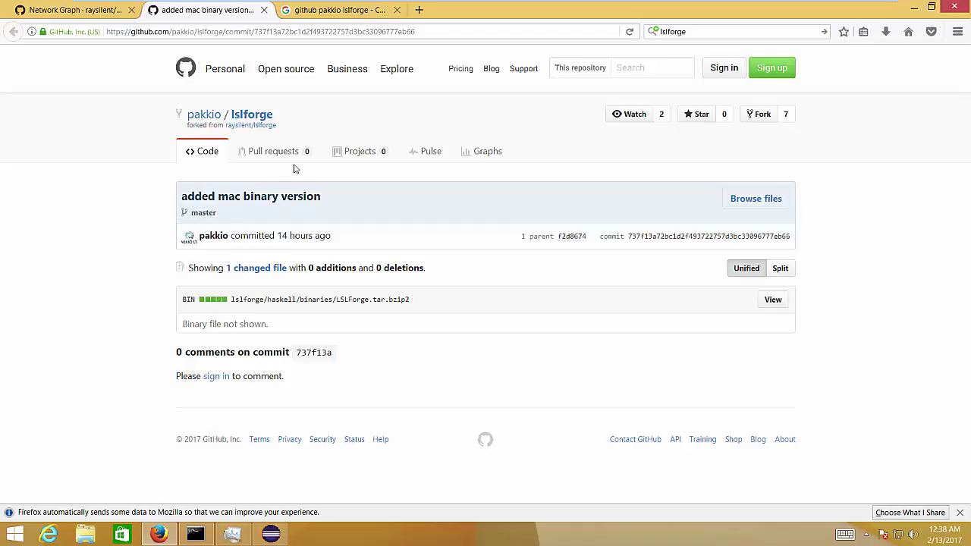
pyautogui.click(249, 115)
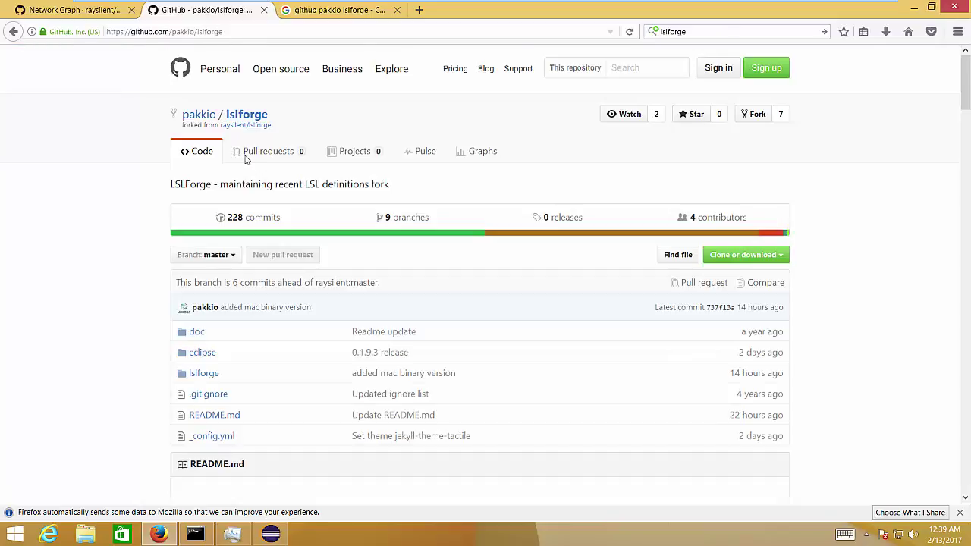
# Step: Download LSLForge.7z from the repository's lslforge/haskell/binaries/windows folder, saving the file, and try to open it
pyautogui.click(203, 374)
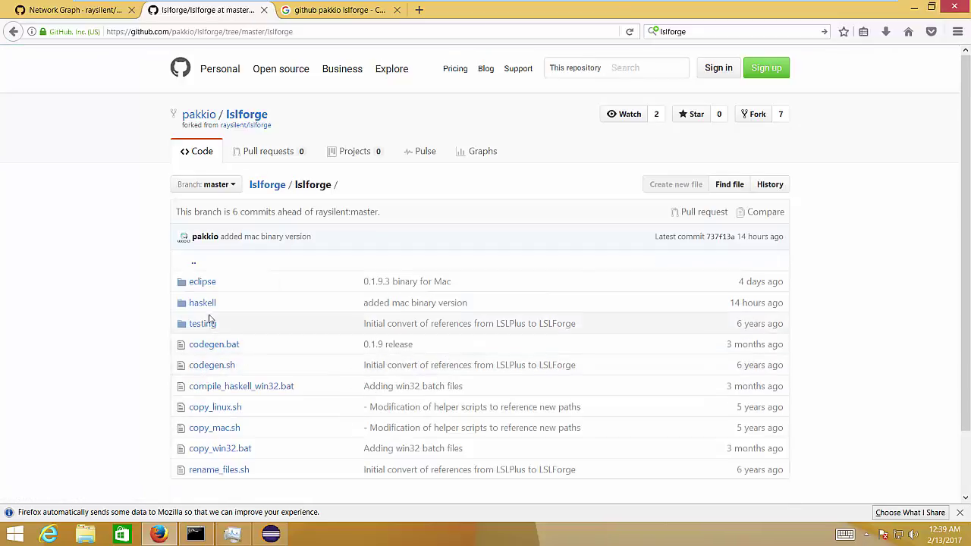
pyautogui.click(205, 304)
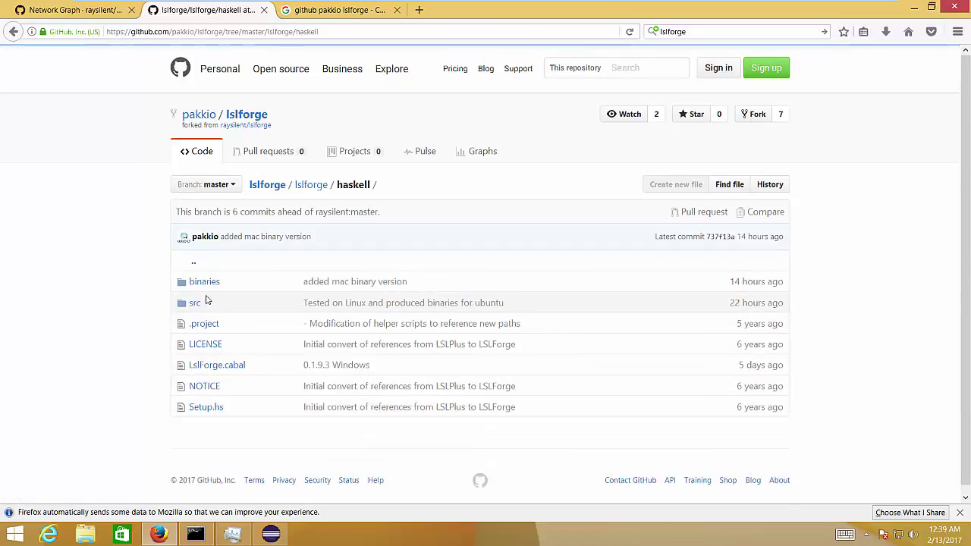
pyautogui.click(203, 282)
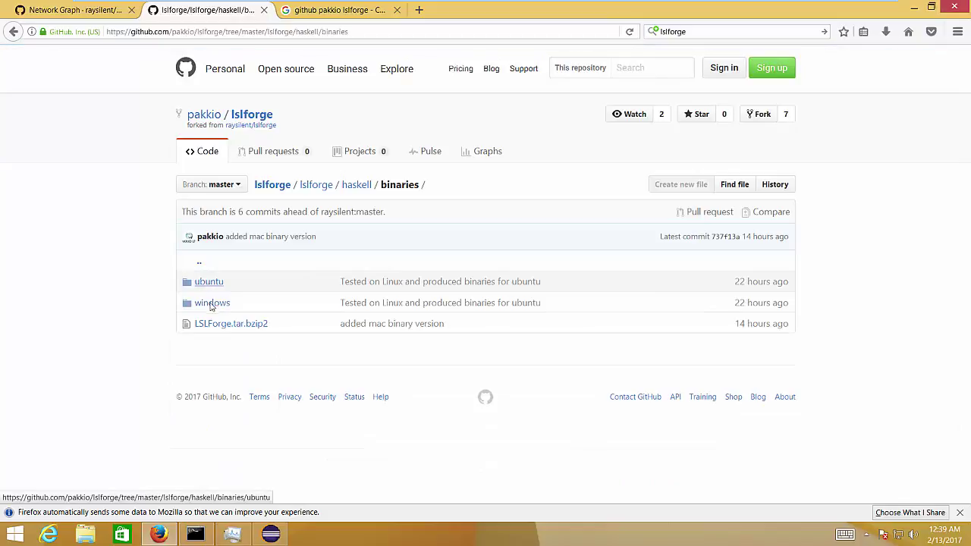
pyautogui.click(212, 304)
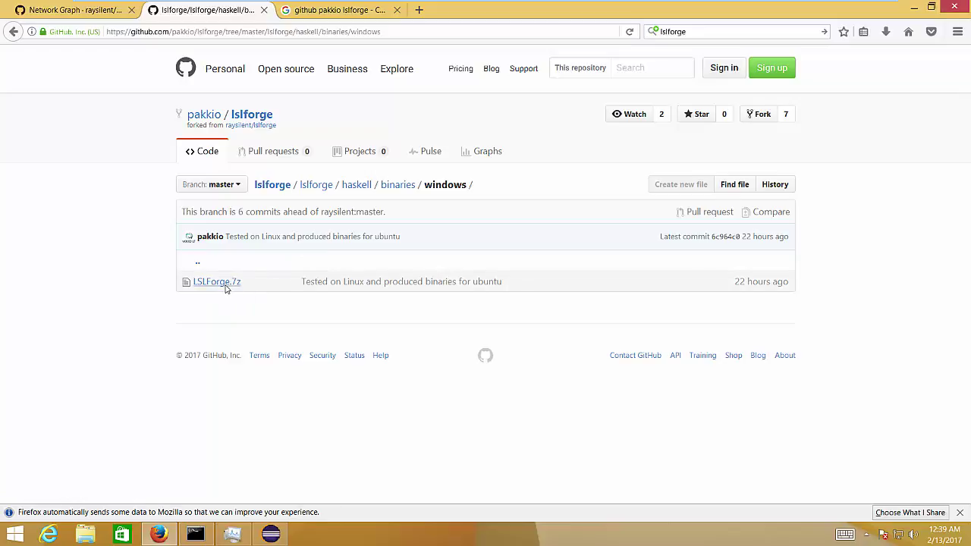
pyautogui.click(218, 281)
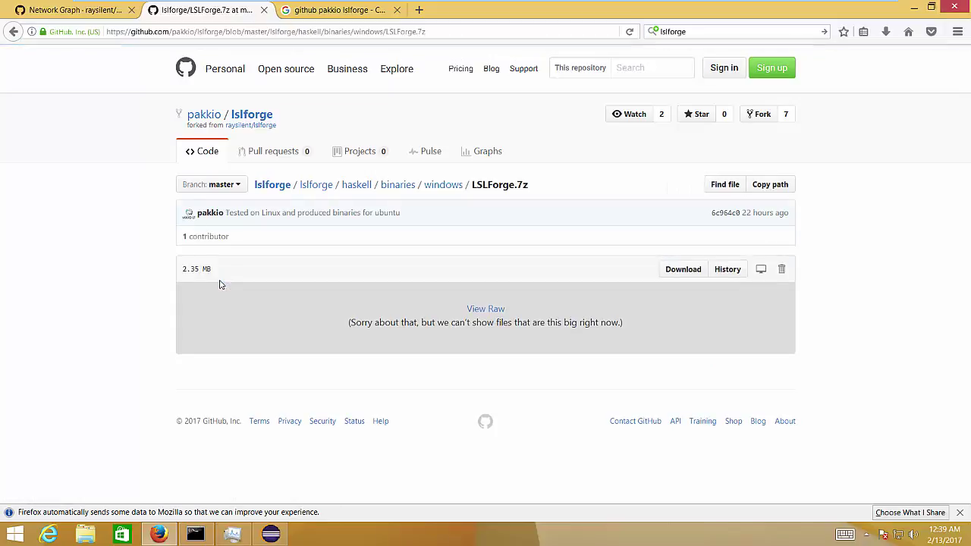
pyautogui.click(686, 270)
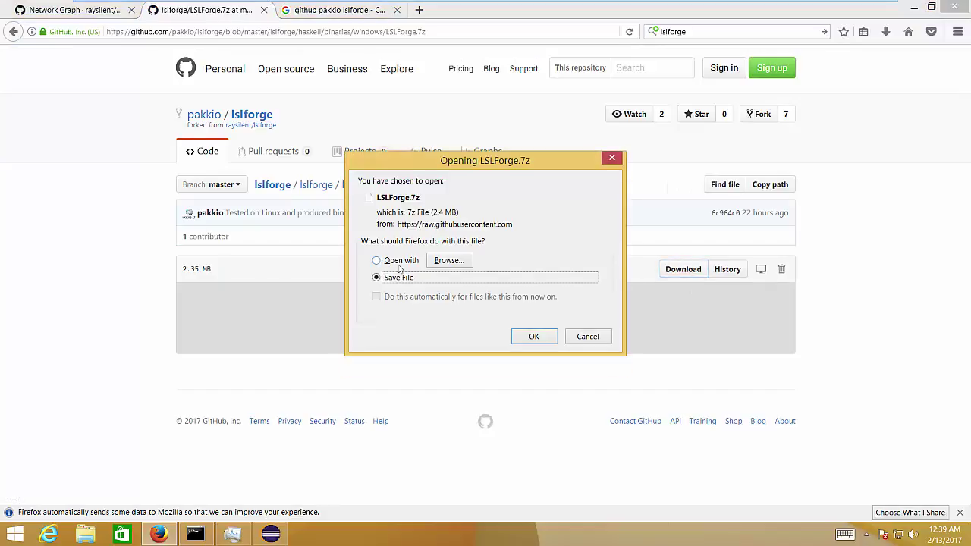
pyautogui.click(536, 336)
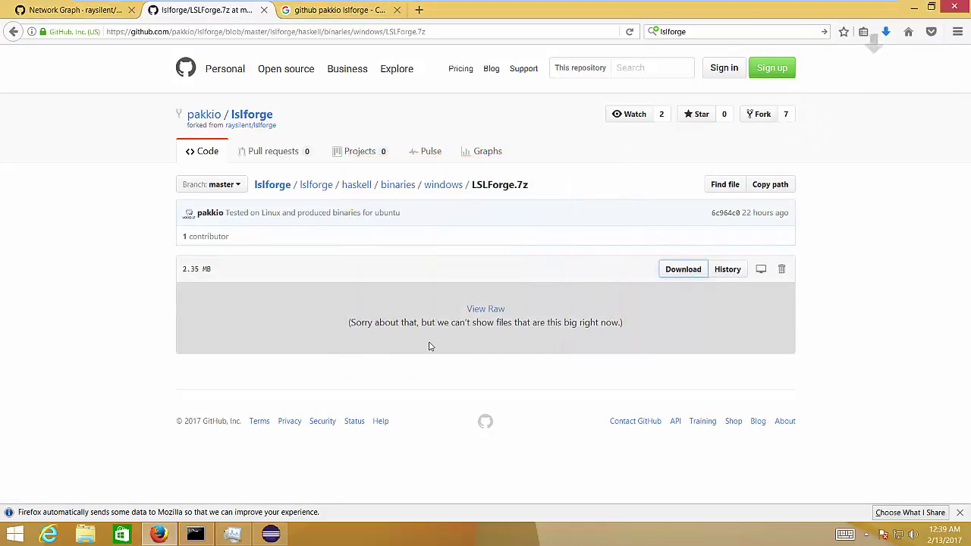
pyautogui.click(885, 32)
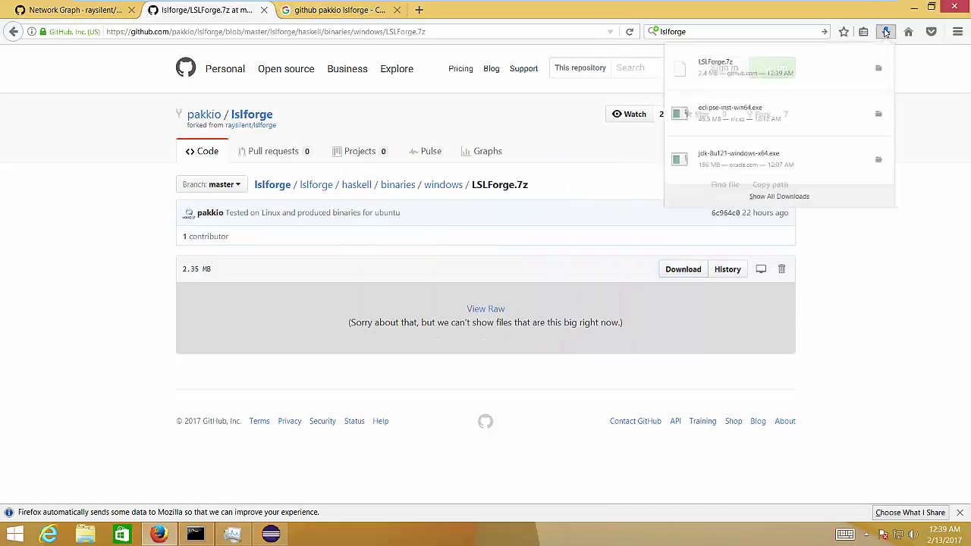
pyautogui.click(780, 80)
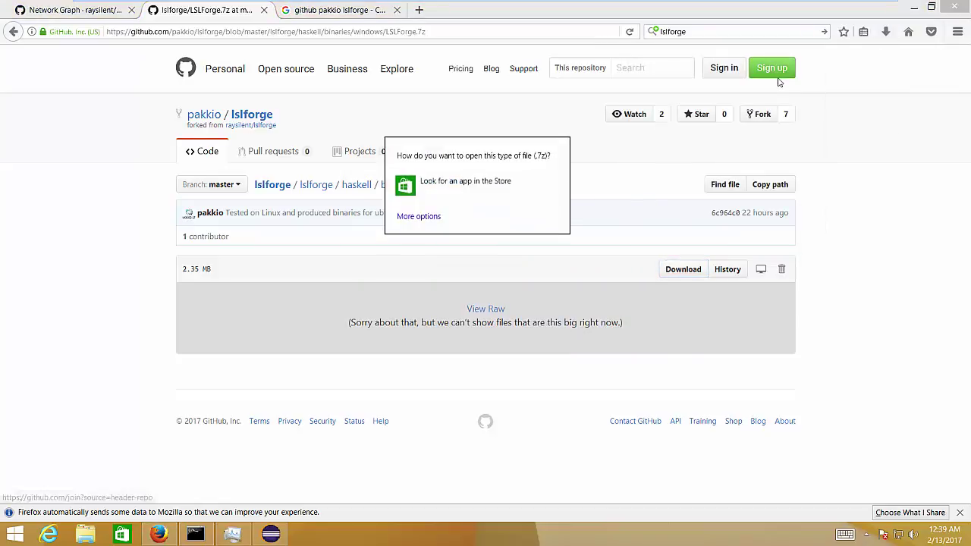
# Step: Search the web for 7zip and download the 7-Zip 16.04 .exe installer for 64-bit Windows x64, saving the file
pyautogui.click(318, 12)
pyautogui.click(320, 14)
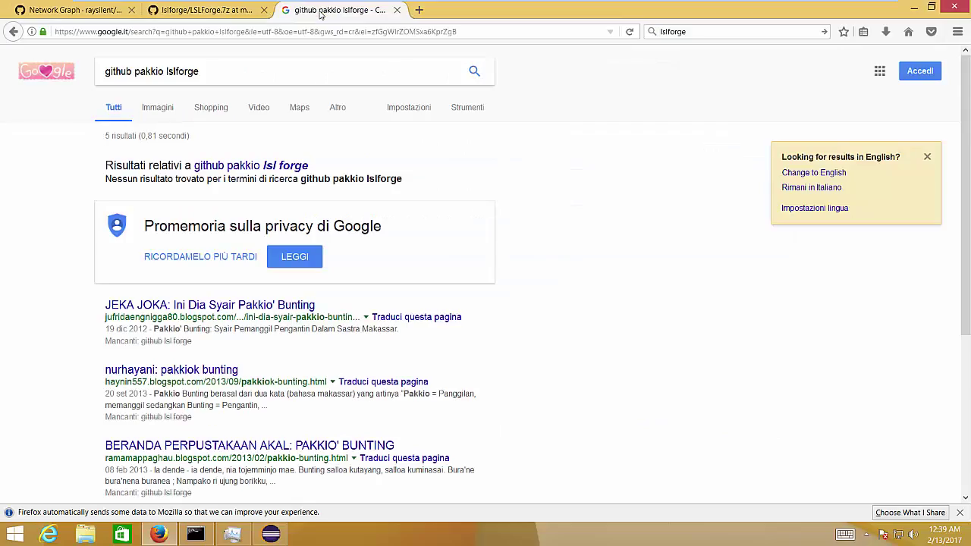
pyautogui.click(273, 32)
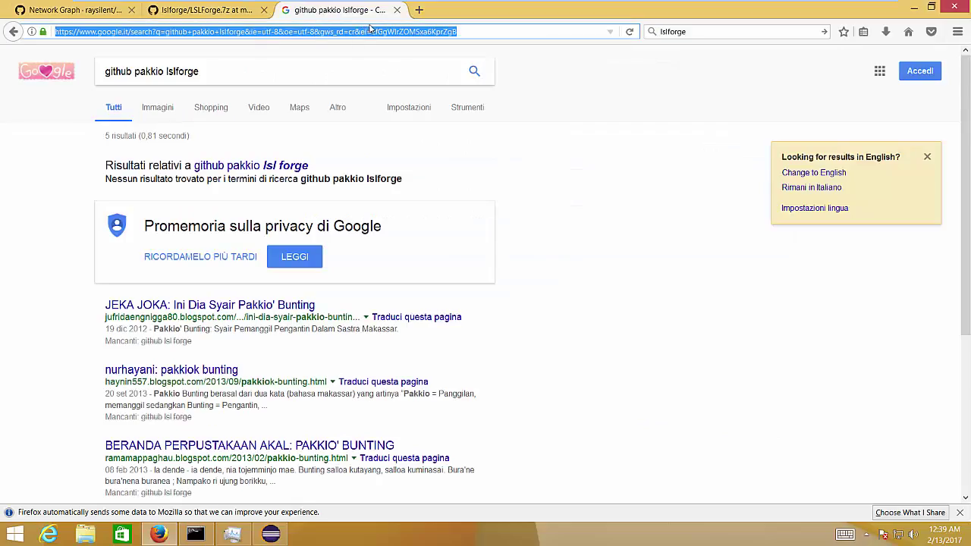
pyautogui.write('7zip')
pyautogui.press('Return')
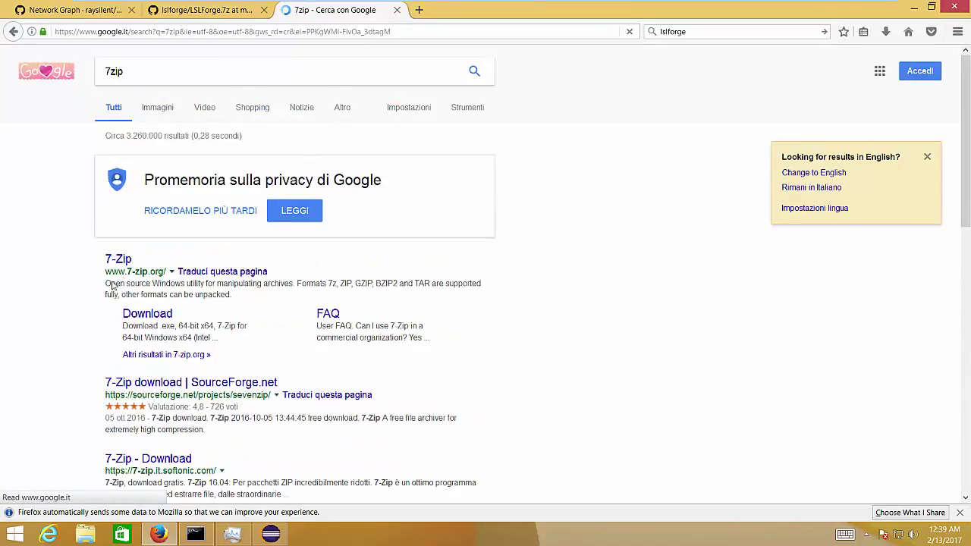
pyautogui.click(168, 310)
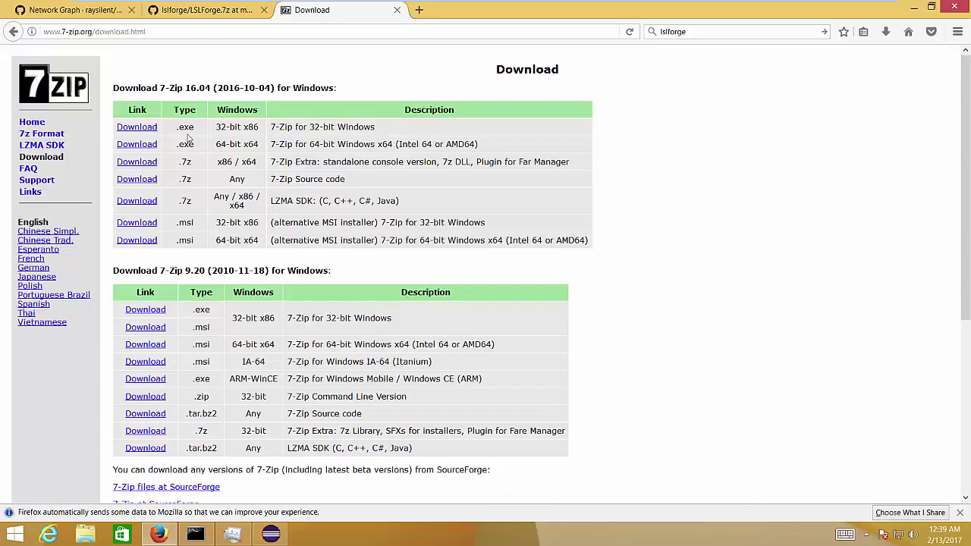
pyautogui.click(139, 146)
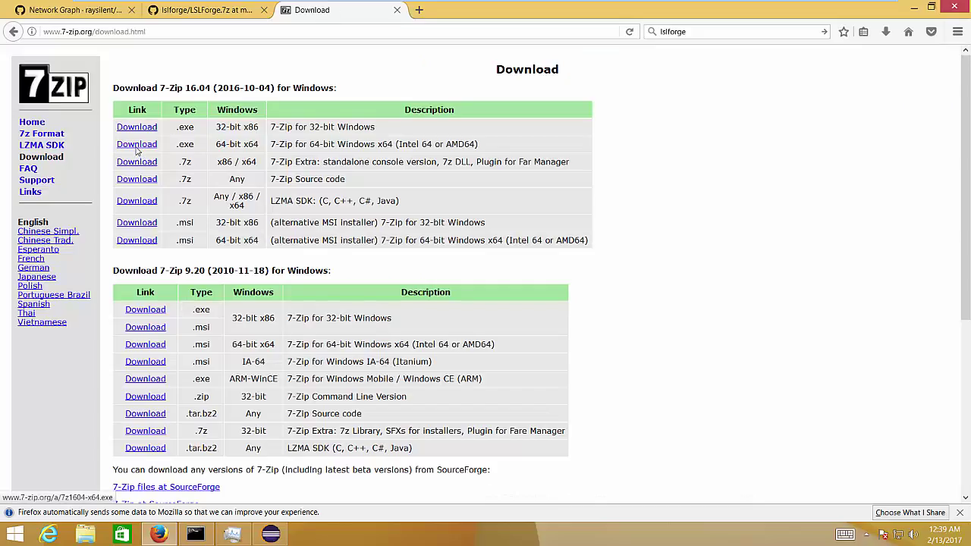
pyautogui.click(543, 259)
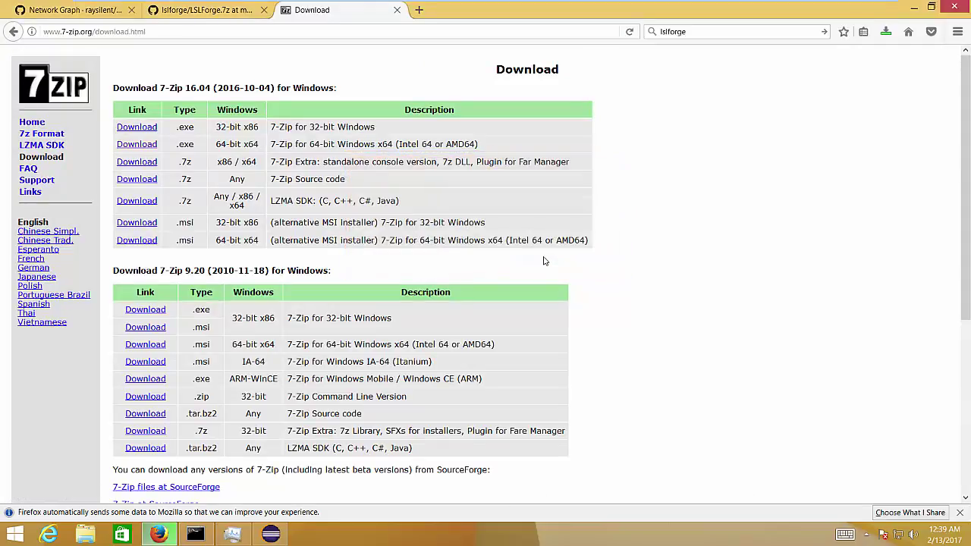
# Step: Run the downloaded 7z1604-x64.exe and install 7-Zip to C:\Program Files\7-Zip\
pyautogui.click(885, 32)
pyautogui.click(726, 74)
pyautogui.click(537, 297)
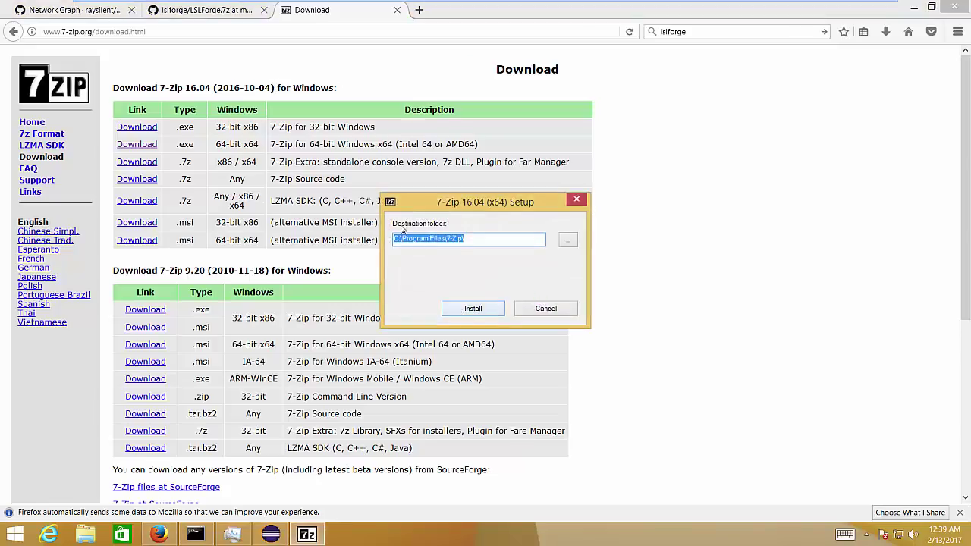
pyautogui.click(464, 306)
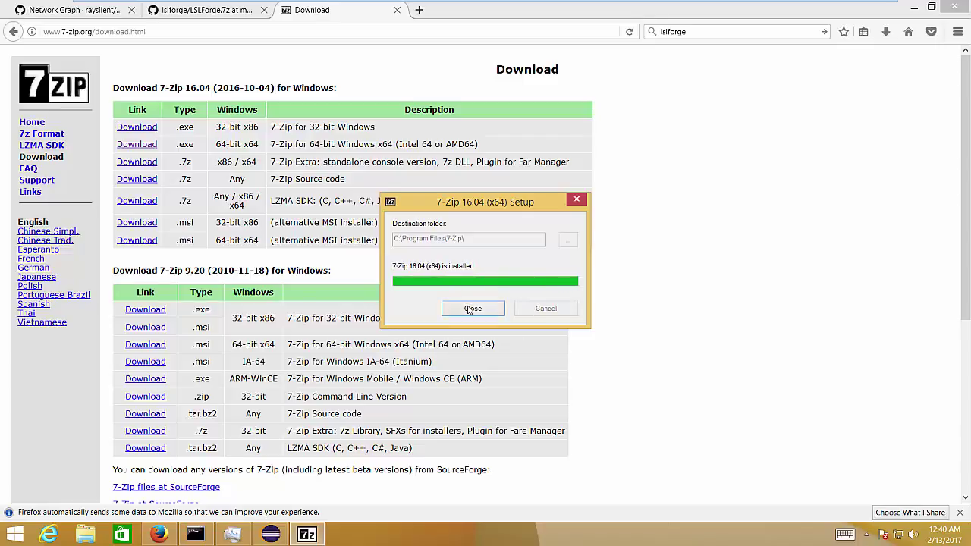
pyautogui.click(472, 309)
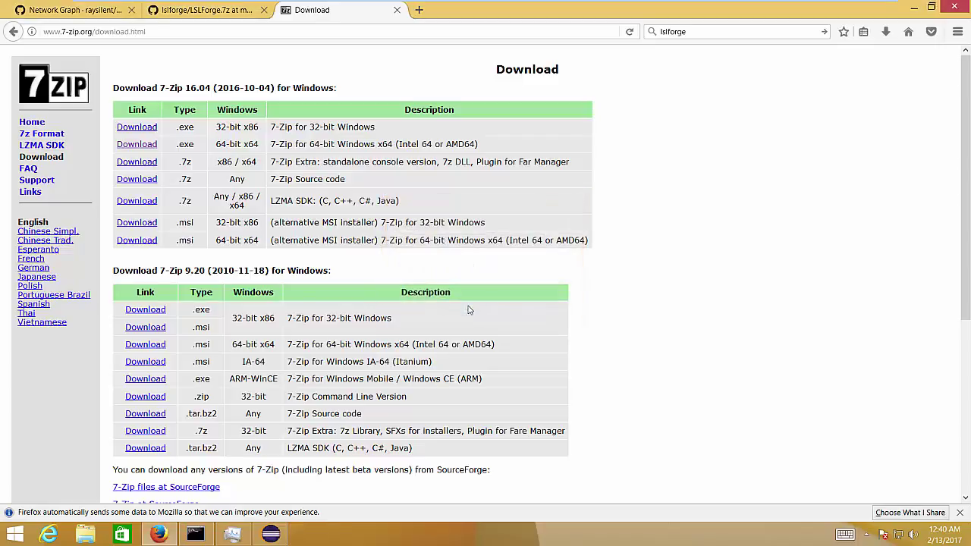
# Step: Open the downloaded LSLForge.7z with the 7zFM program from C:\Program Files\7-Zip
pyautogui.click(886, 33)
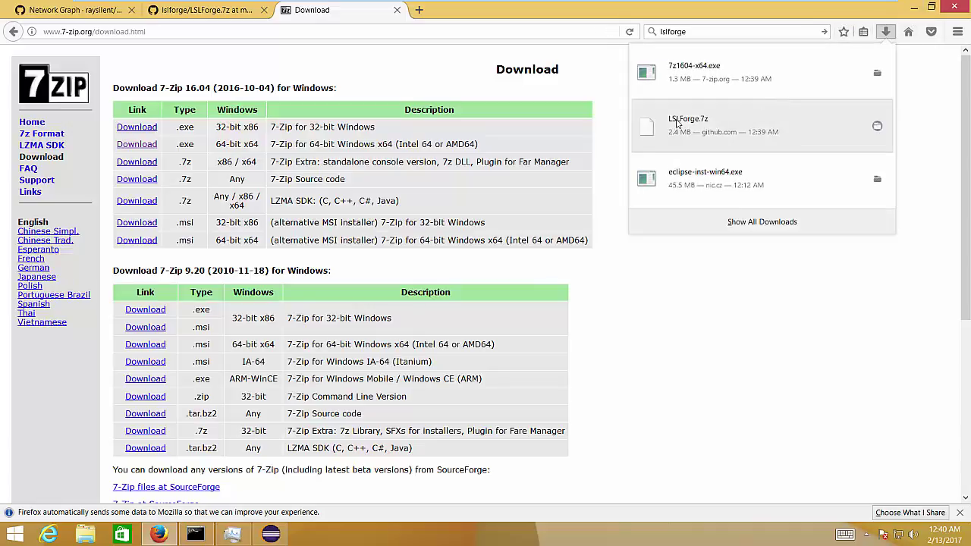
pyautogui.click(699, 124)
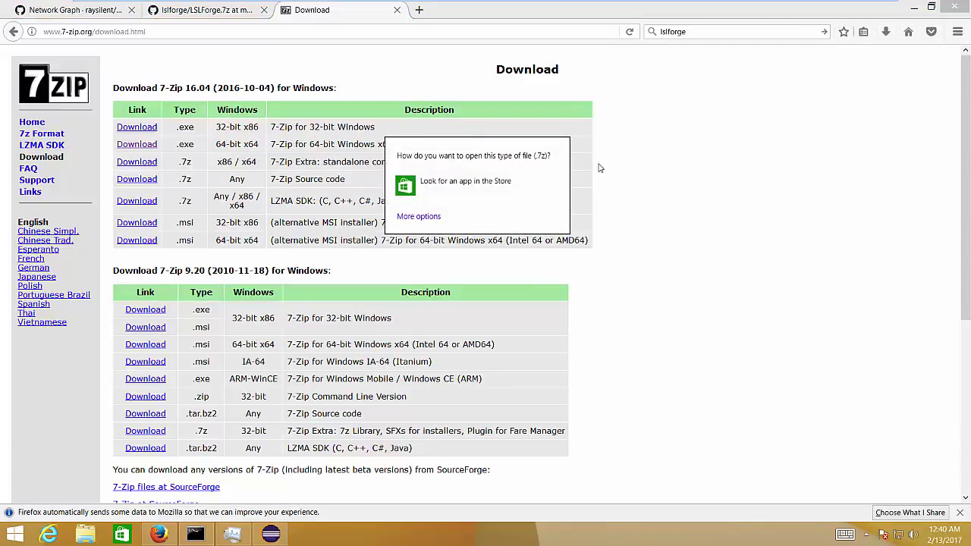
pyautogui.click(419, 216)
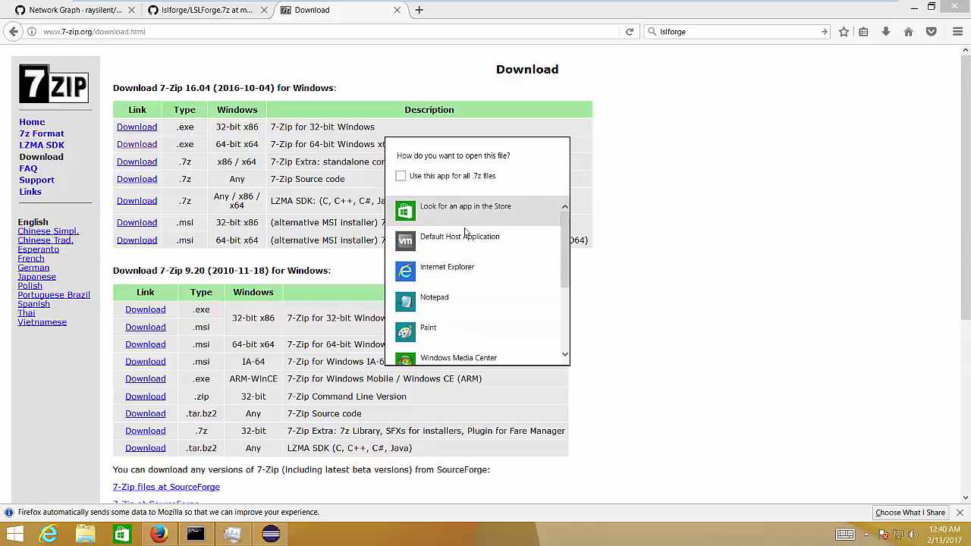
pyautogui.scroll(-1, 479, 248)
pyautogui.scroll(-4, 414, 246)
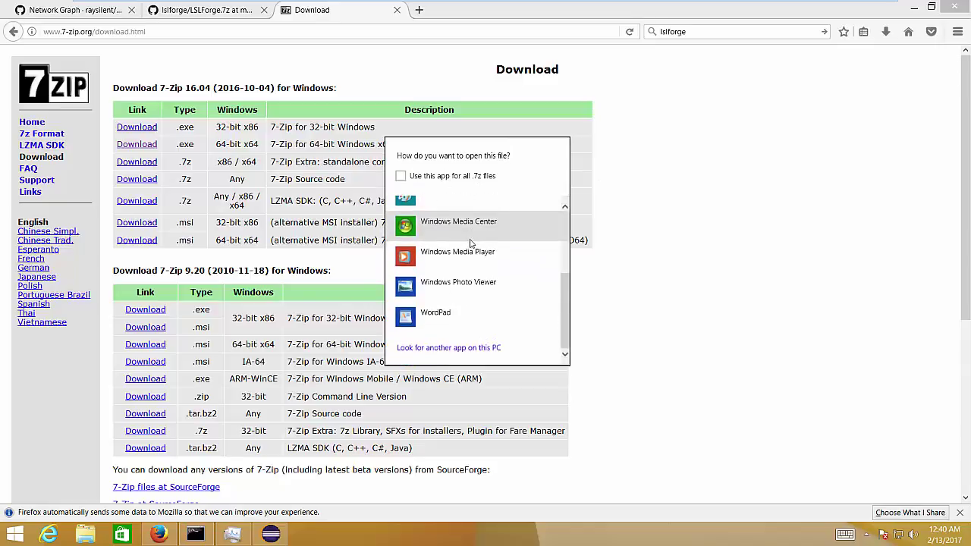
pyautogui.click(429, 348)
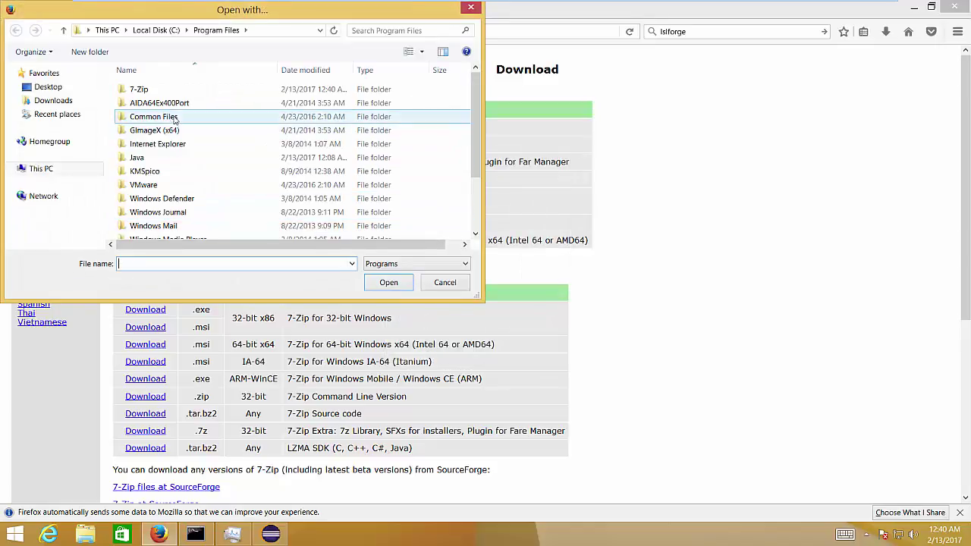
pyautogui.click(152, 91)
pyautogui.doubleClick(153, 91)
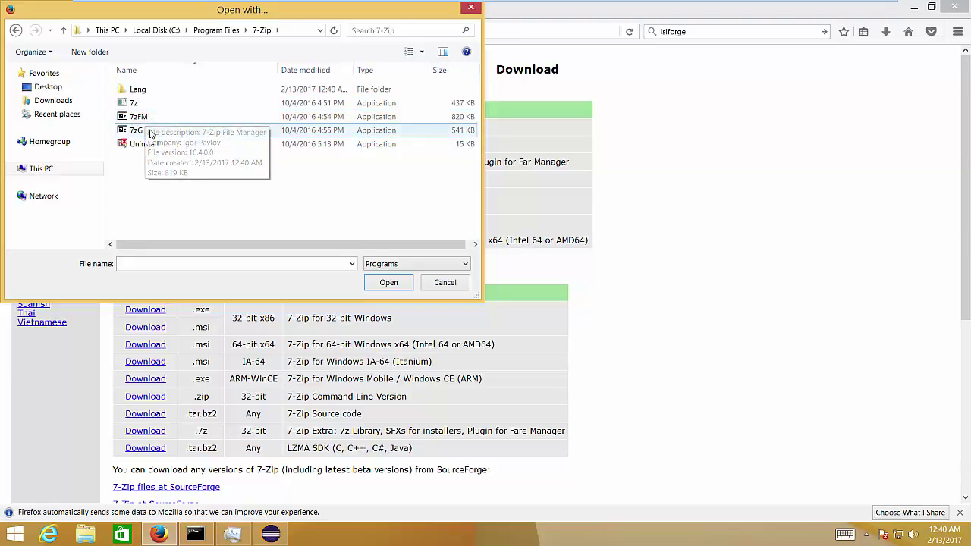
pyautogui.doubleClick(149, 118)
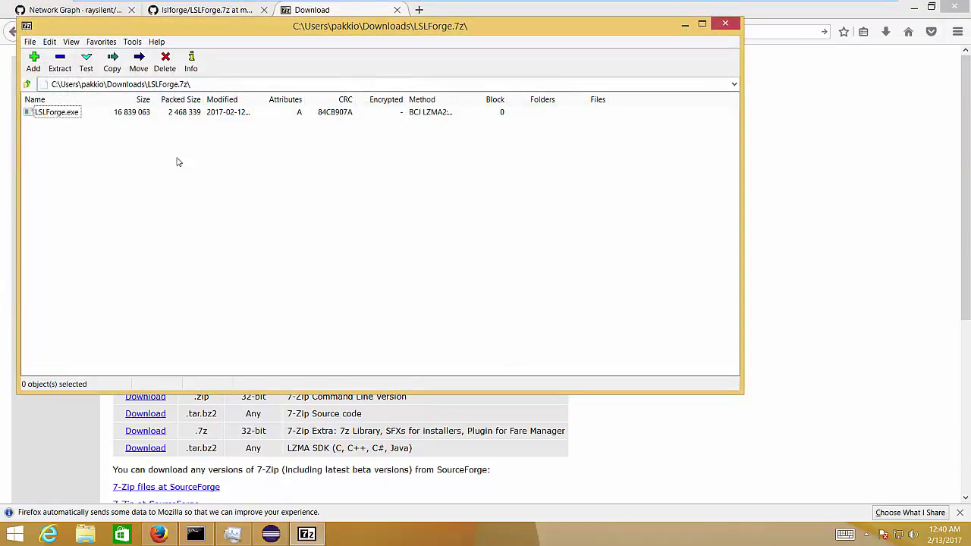
# Step: Minimize Firefox and Eclipse to reach the desktop, and close the 7-Zip file manager
pyautogui.moveTo(173, 31); pyautogui.dragTo(512, 150)
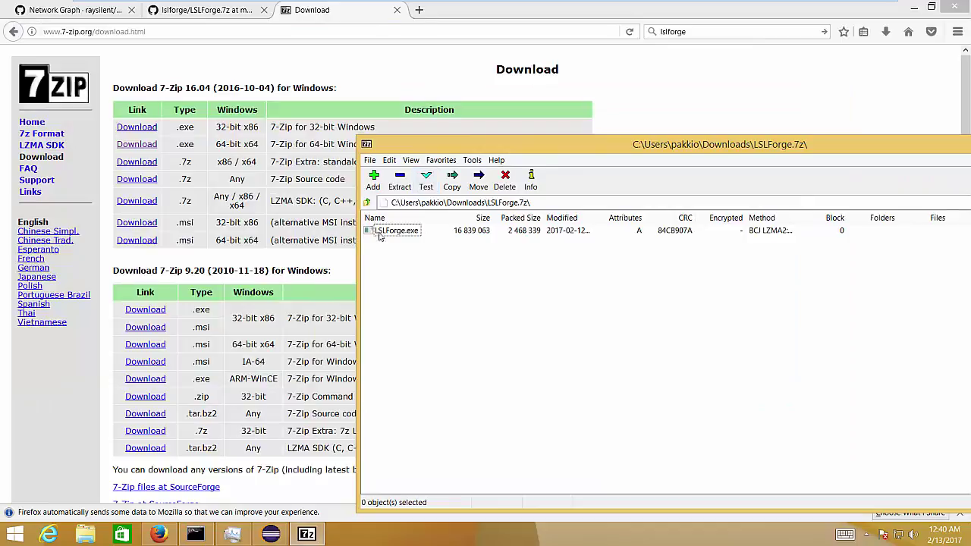
pyautogui.click(912, 9)
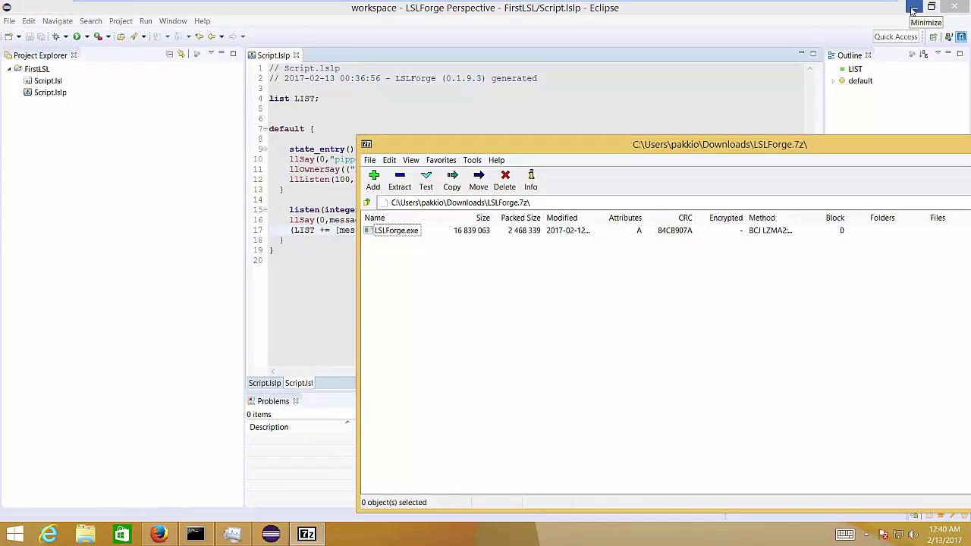
pyautogui.click(913, 9)
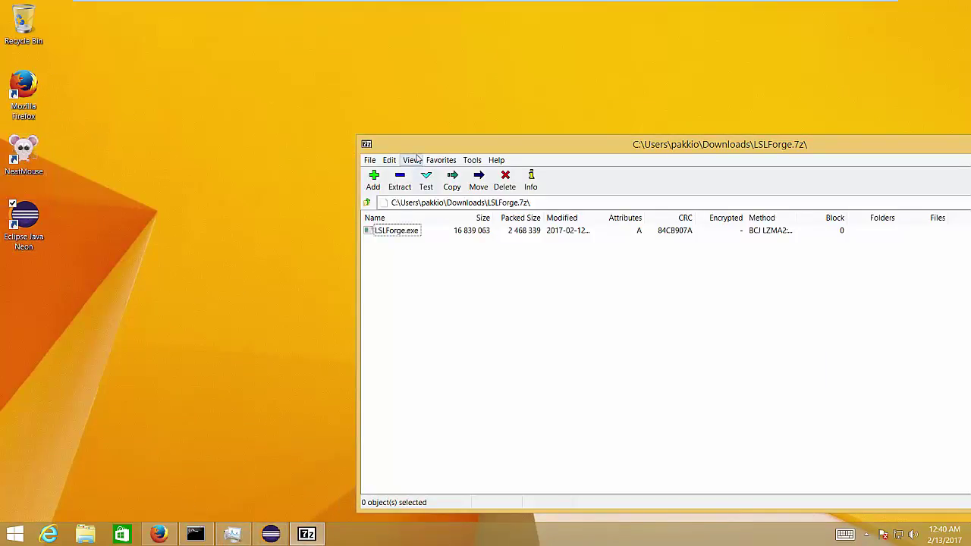
pyautogui.moveTo(415, 151); pyautogui.dragTo(279, 133)
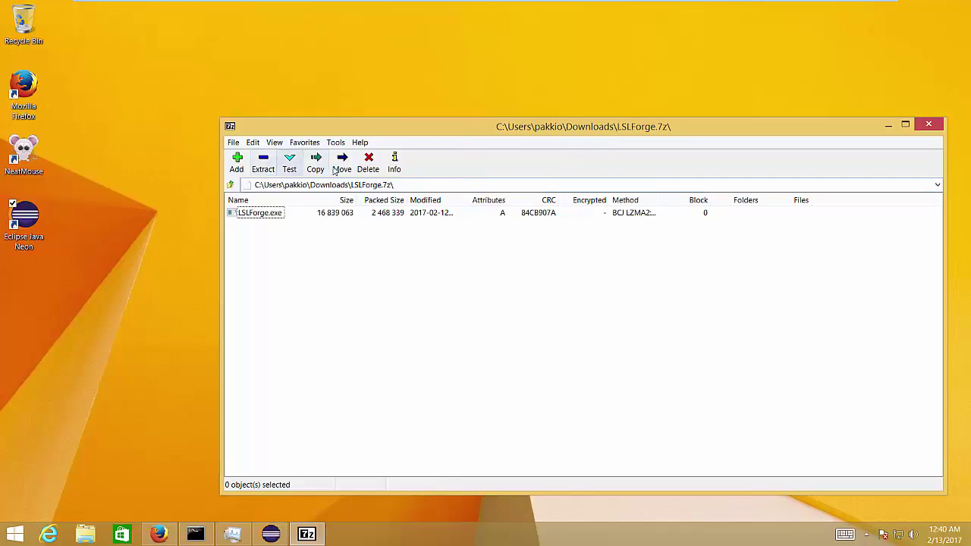
pyautogui.click(231, 186)
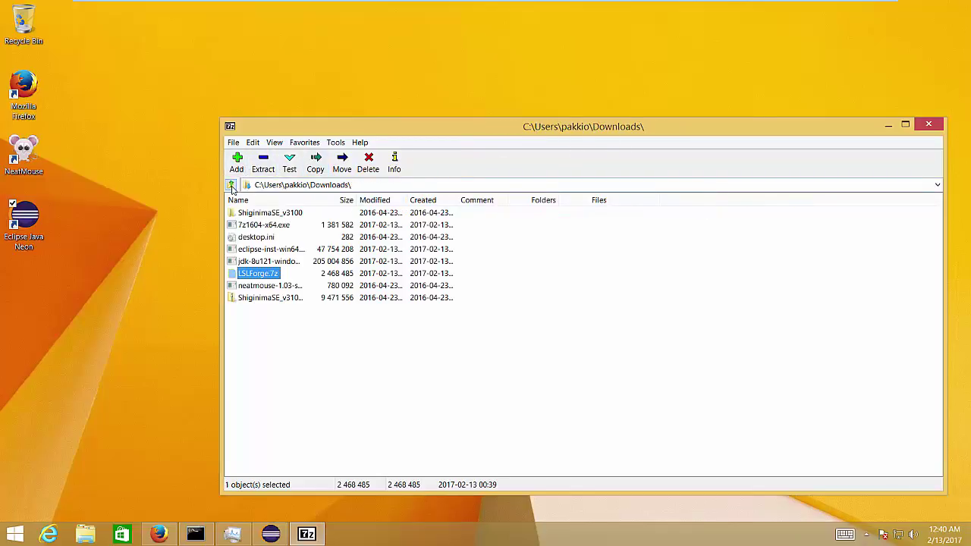
pyautogui.click(928, 125)
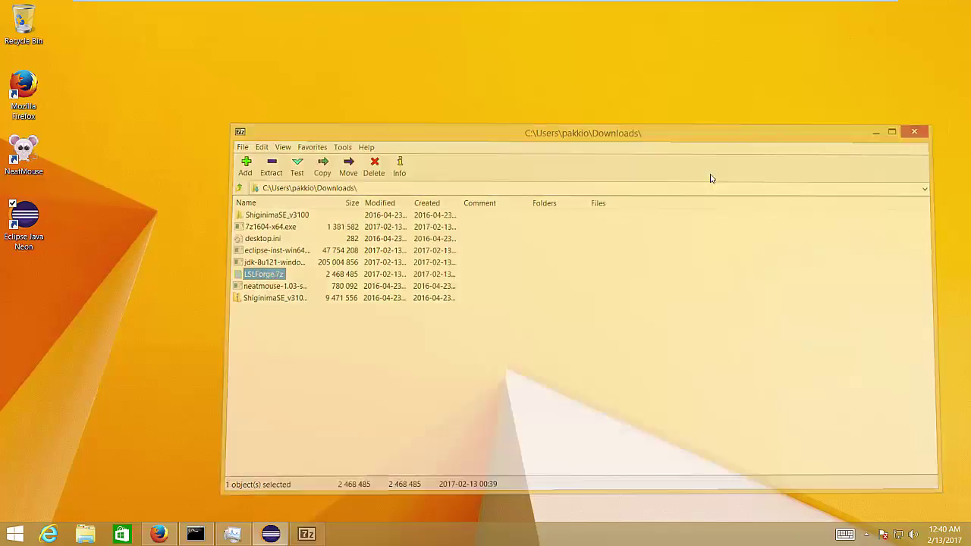
# Step: Switch to File Explorer and extract LSLForge.7z directly into the Downloads folder with 7-Zip
pyautogui.click(86, 534)
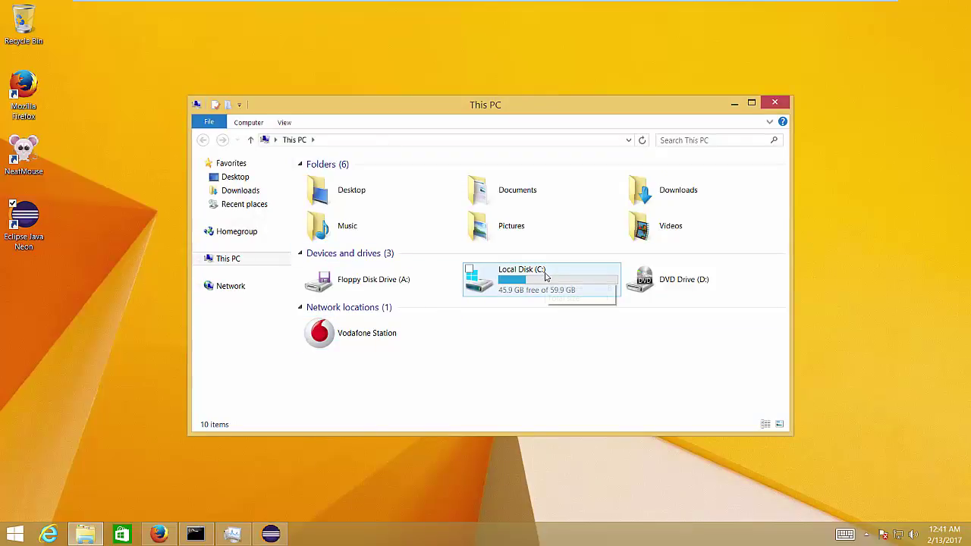
pyautogui.click(226, 190)
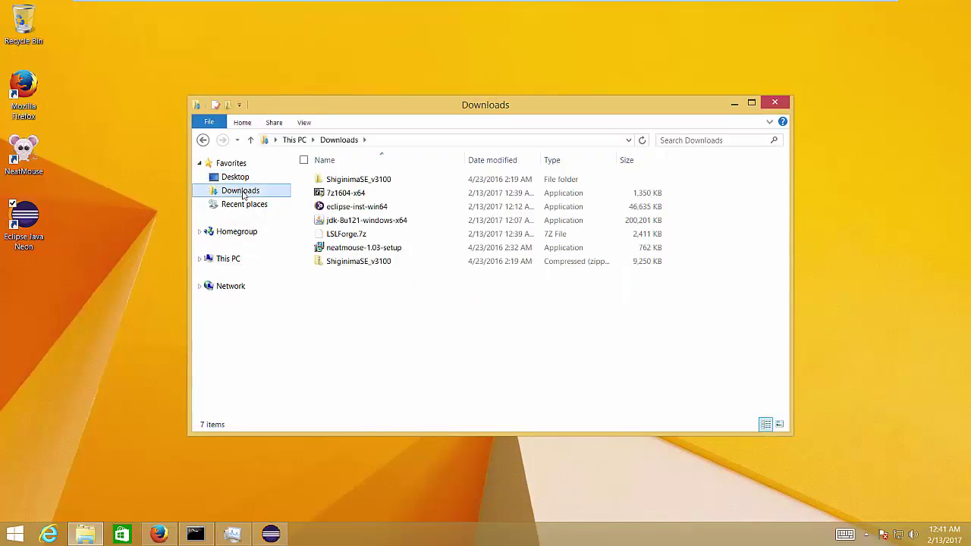
pyautogui.click(351, 235)
pyautogui.rightClick(351, 236)
pyautogui.moveTo(303, 256)
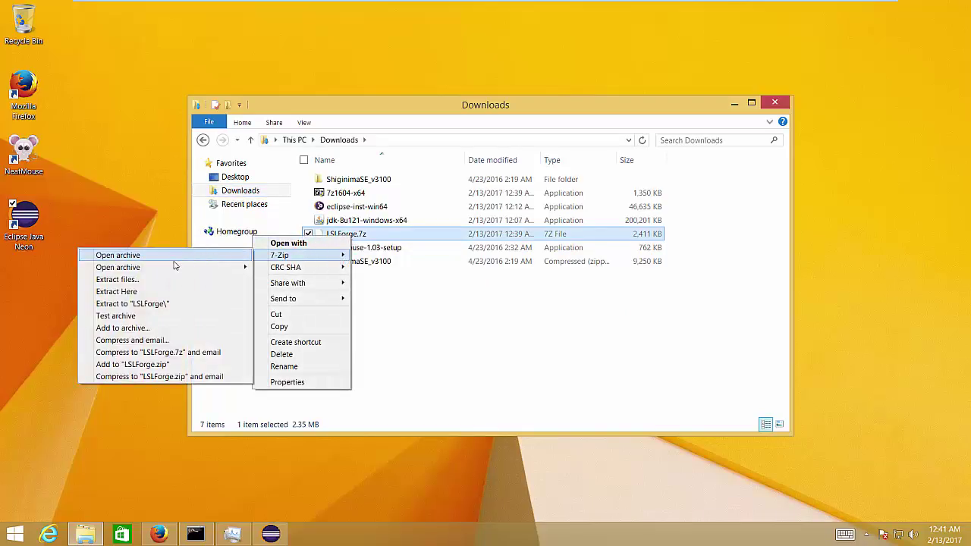
pyautogui.click(116, 292)
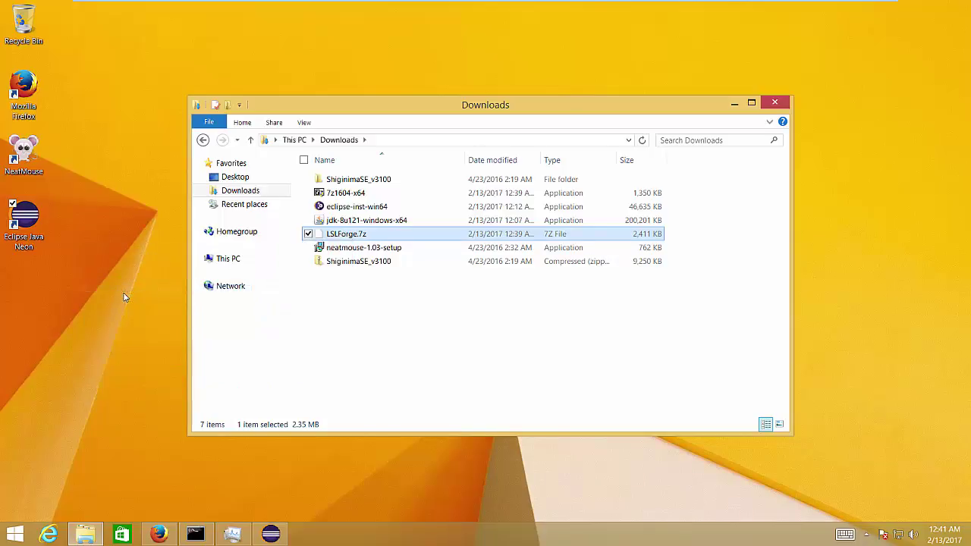
# Step: Copy the extracted LSLForge application file in the Downloads folder
pyautogui.click(338, 276)
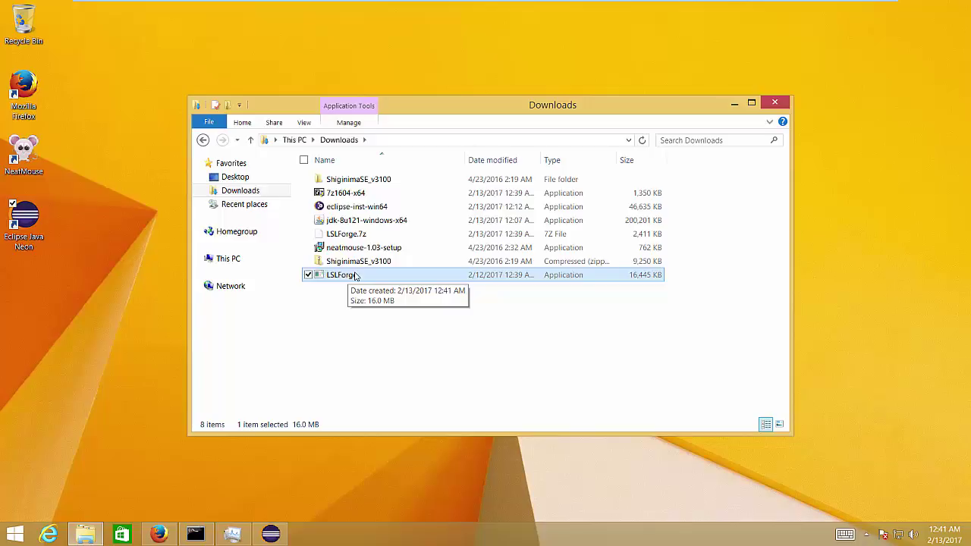
pyautogui.rightClick(353, 279)
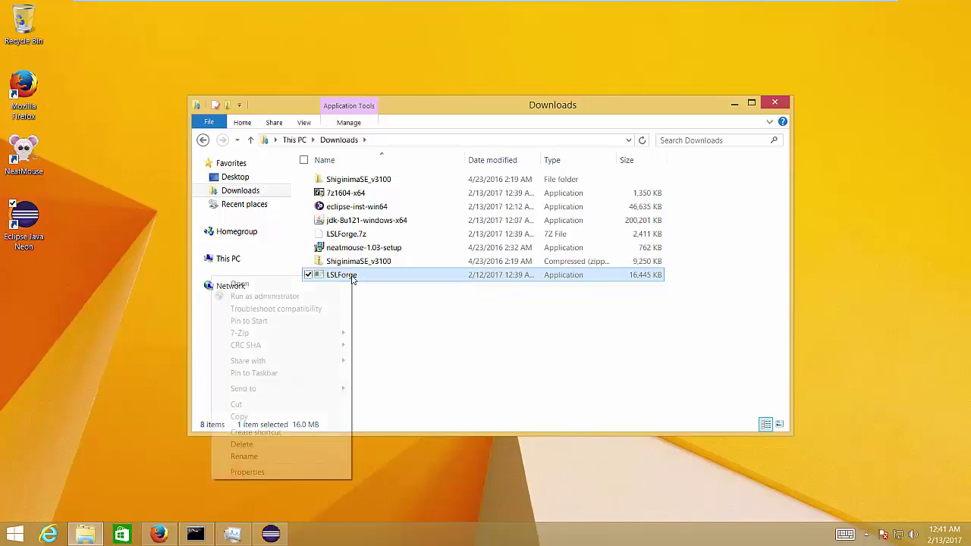
pyautogui.click(273, 418)
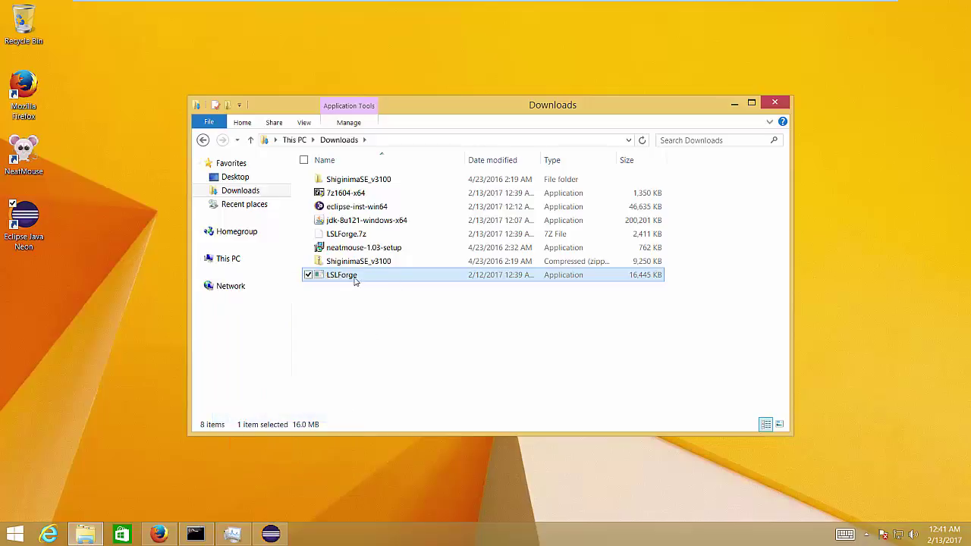
# Step: Switch to Eclipse, open the LSLForge page of the preferences, and move the dialog aside
pyautogui.click(271, 534)
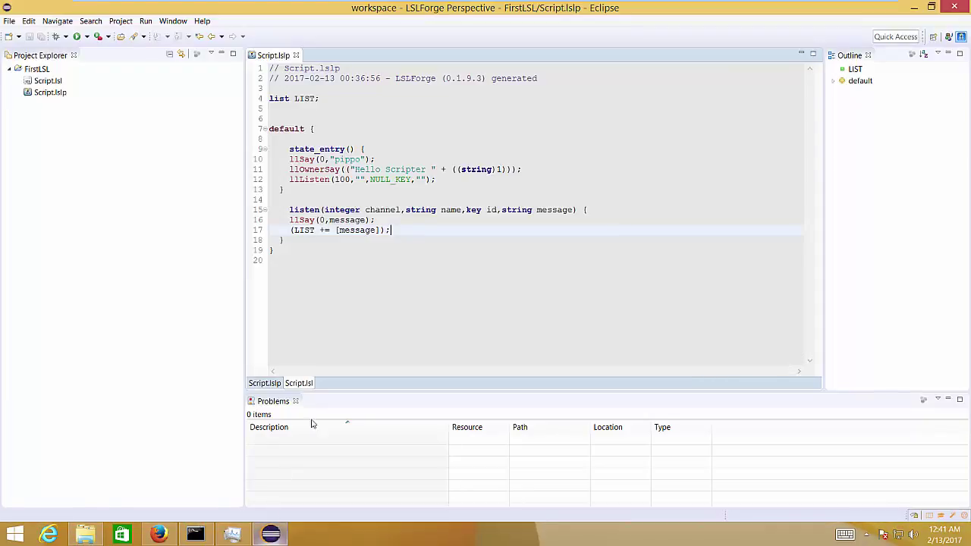
pyautogui.click(173, 21)
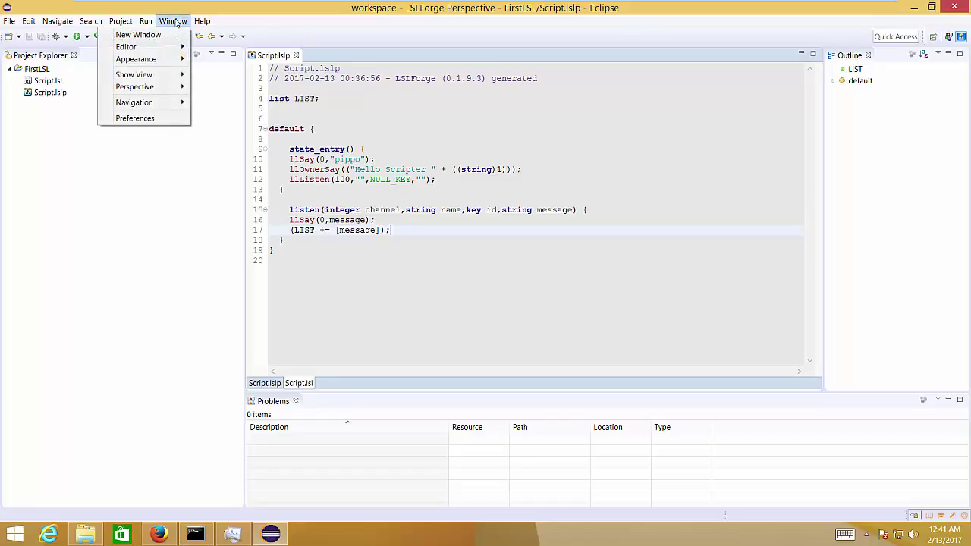
pyautogui.click(152, 119)
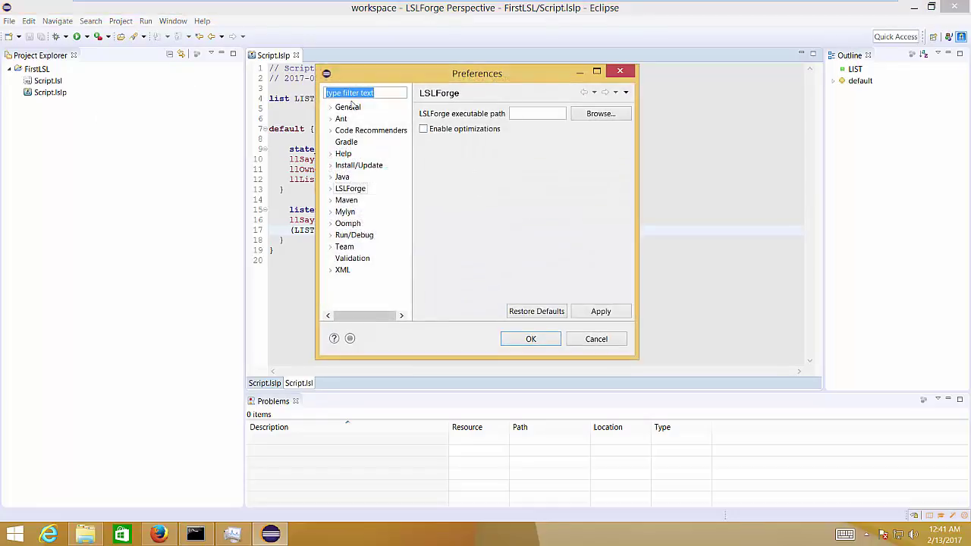
pyautogui.click(350, 189)
pyautogui.click(519, 115)
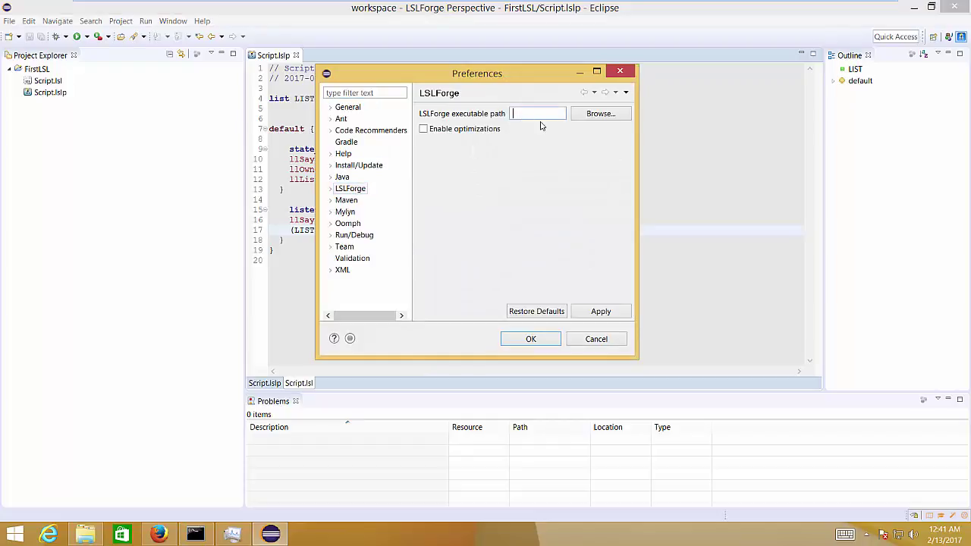
pyautogui.moveTo(533, 77); pyautogui.dragTo(472, 101)
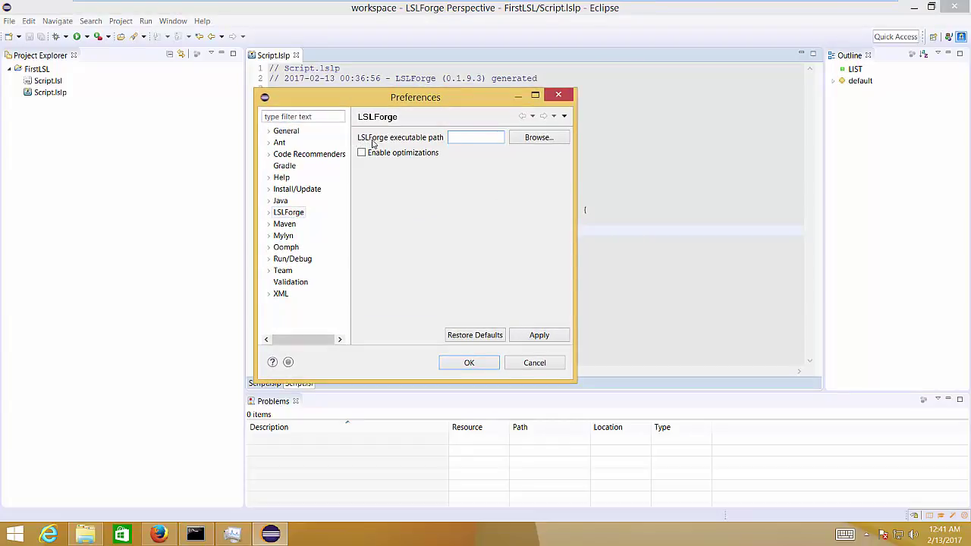
# Step: Set the LSLForge executable path to LSLForge.exe from the Downloads folder, and apply the preferences
pyautogui.rightClick(458, 137)
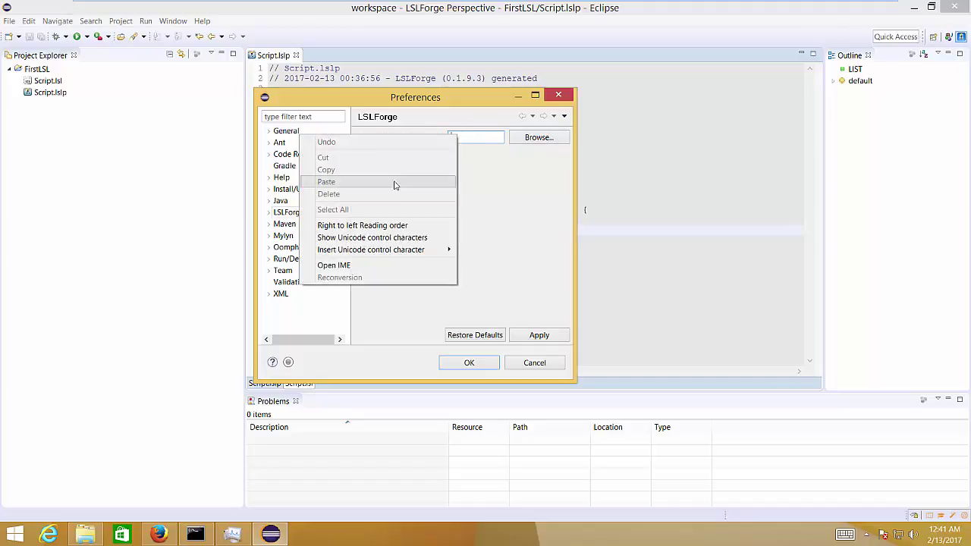
pyautogui.click(489, 137)
pyautogui.click(538, 138)
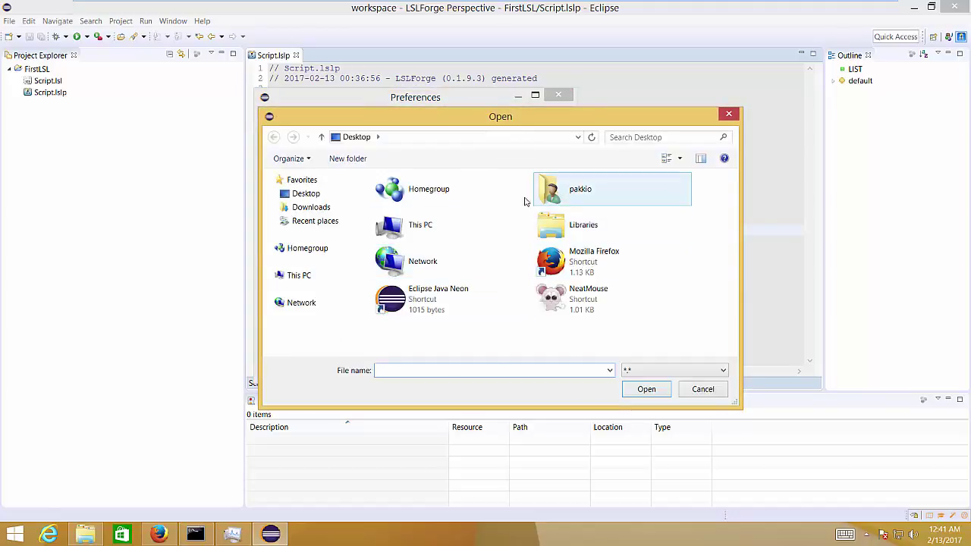
pyautogui.click(311, 207)
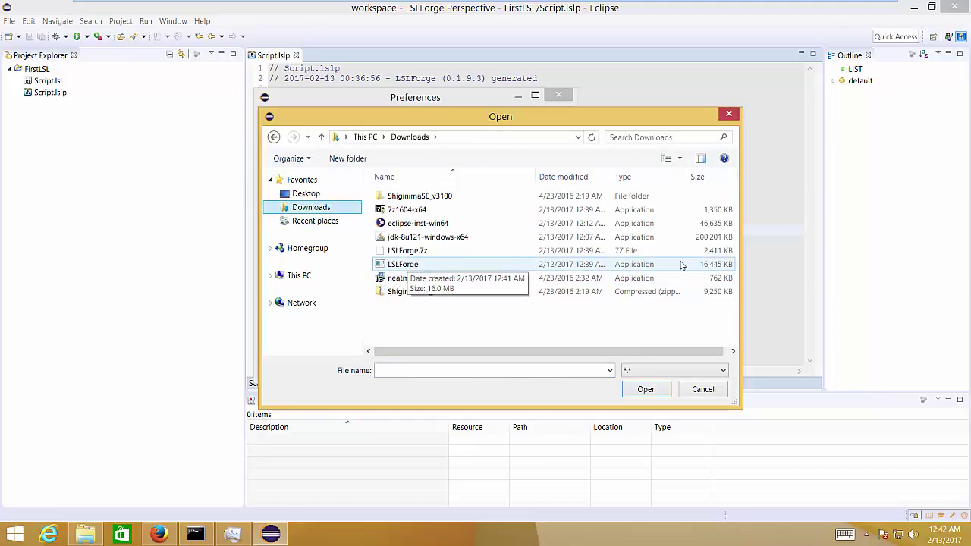
pyautogui.click(448, 265)
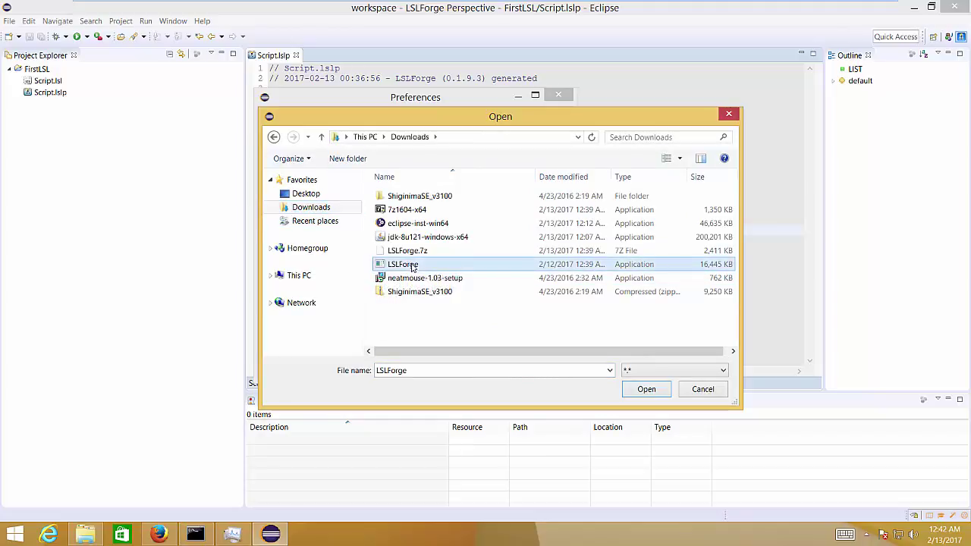
pyautogui.click(648, 390)
pyautogui.moveTo(477, 142); pyautogui.dragTo(510, 144)
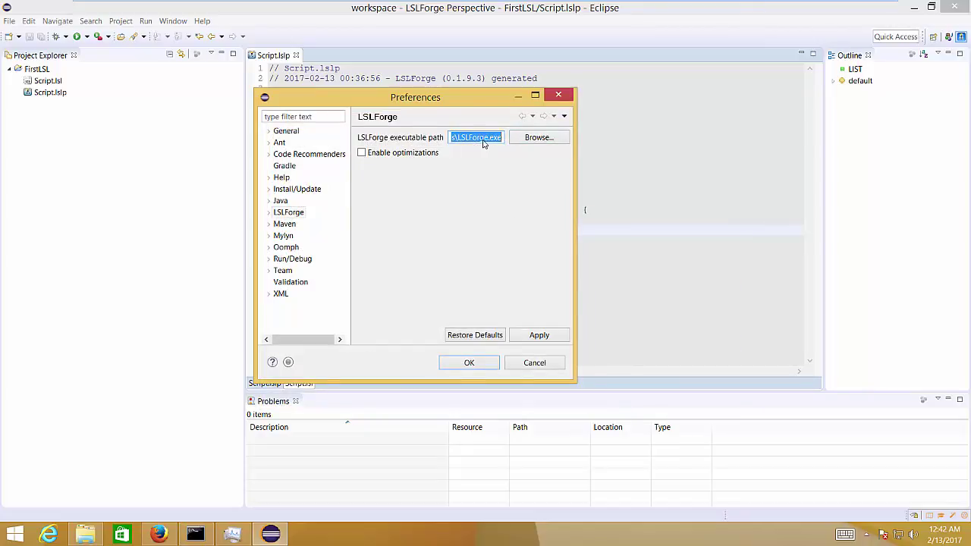
pyautogui.click(539, 339)
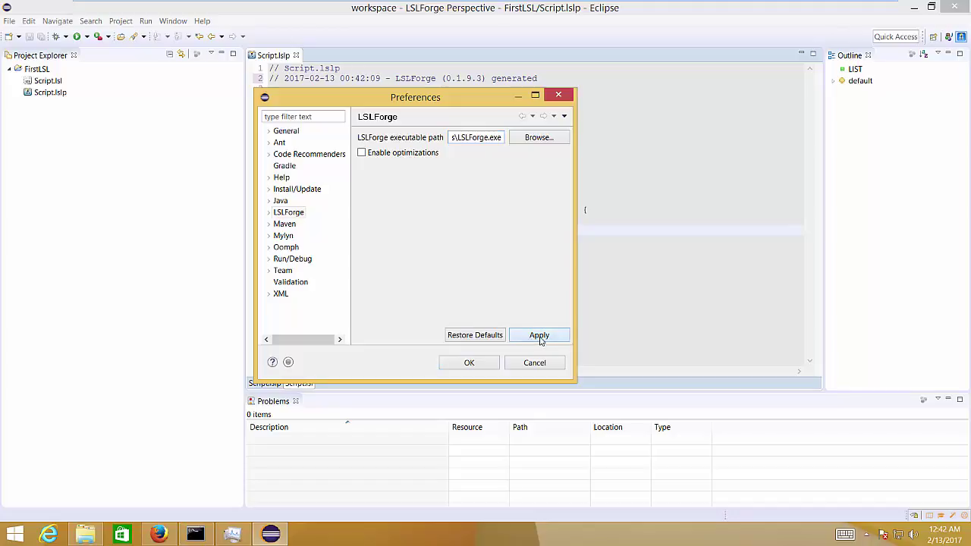
pyautogui.click(473, 362)
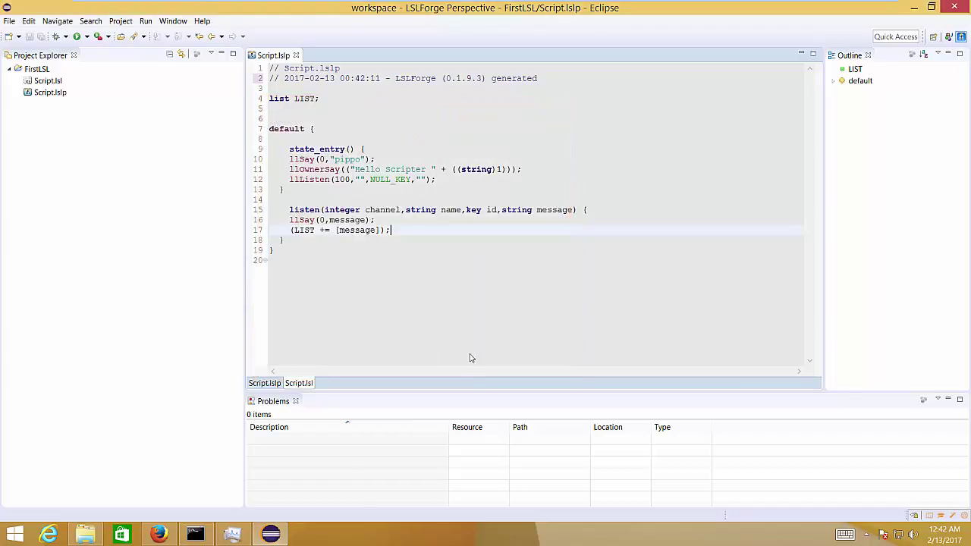
# Step: Save Script.lslp again to recompile it, and review the generated Script.lsl
pyautogui.click(267, 384)
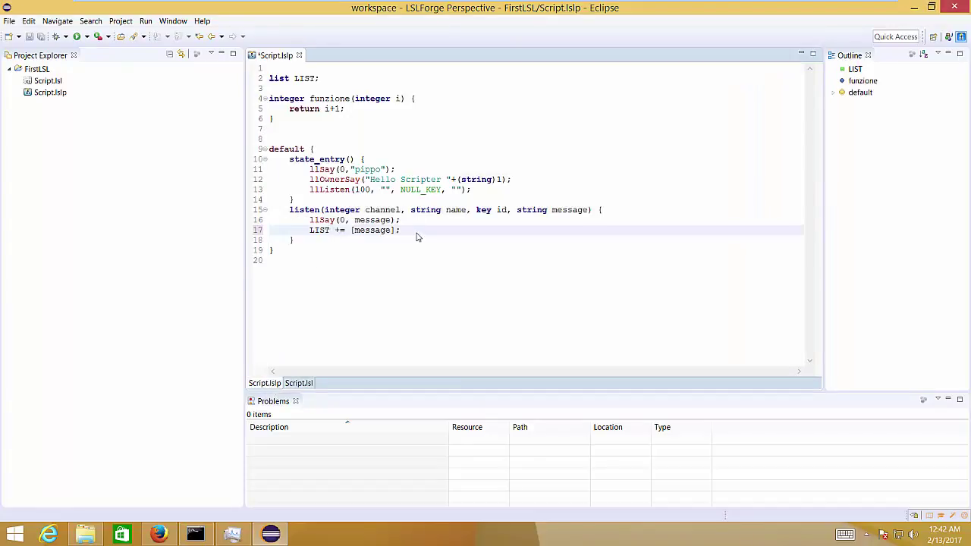
pyautogui.click(306, 386)
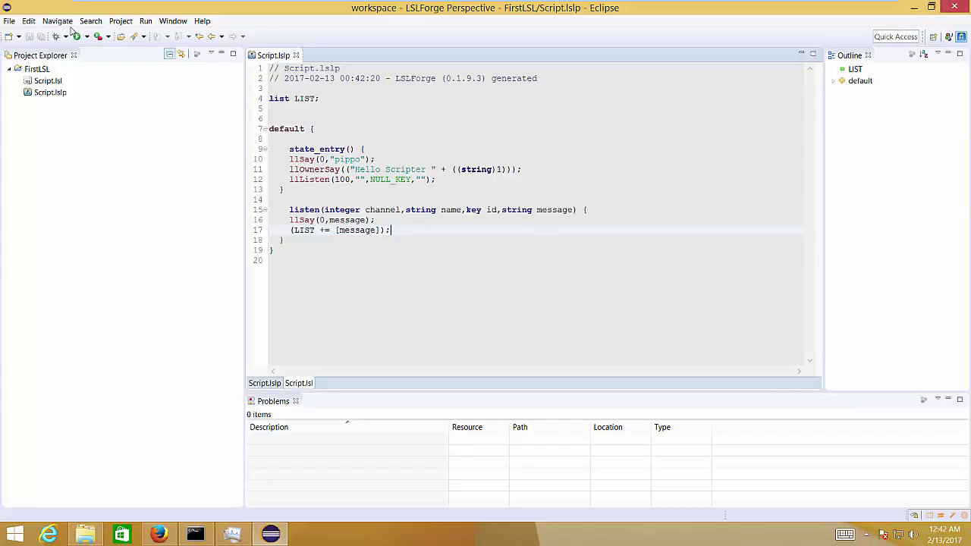
# Step: Exit Eclipse, relaunch it from the Eclipse Java Neon desktop shortcut, and minimize the Downloads window
pyautogui.click(10, 22)
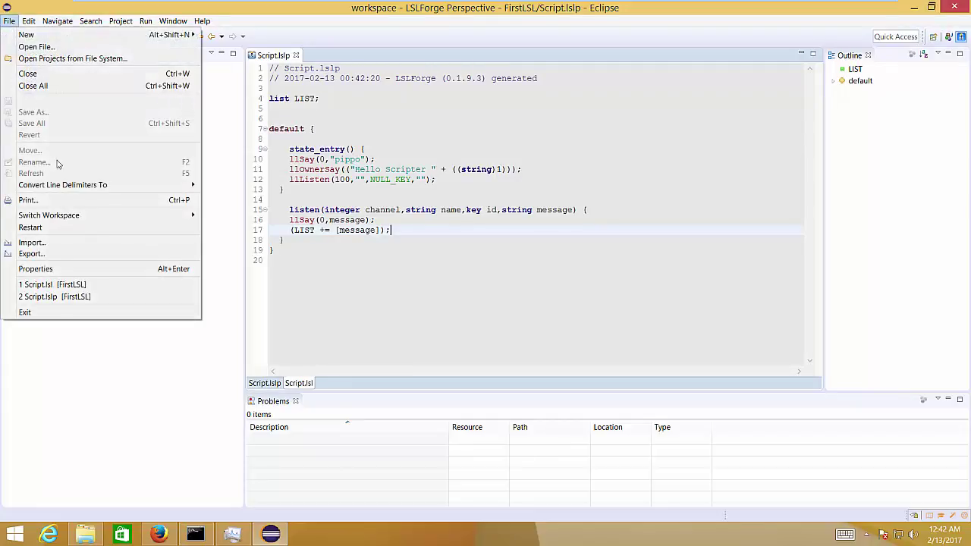
pyautogui.click(63, 314)
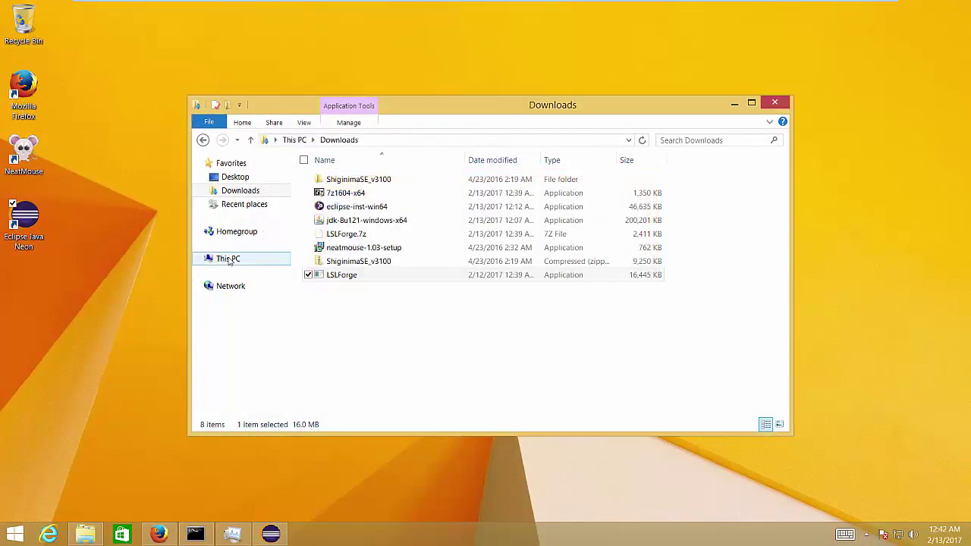
pyautogui.click(29, 221)
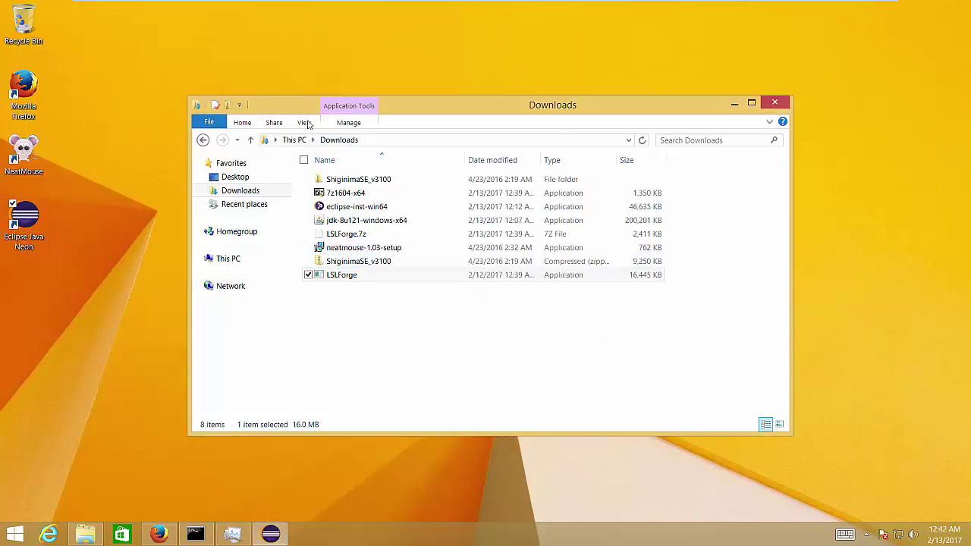
pyautogui.moveTo(307, 106); pyautogui.dragTo(198, 104)
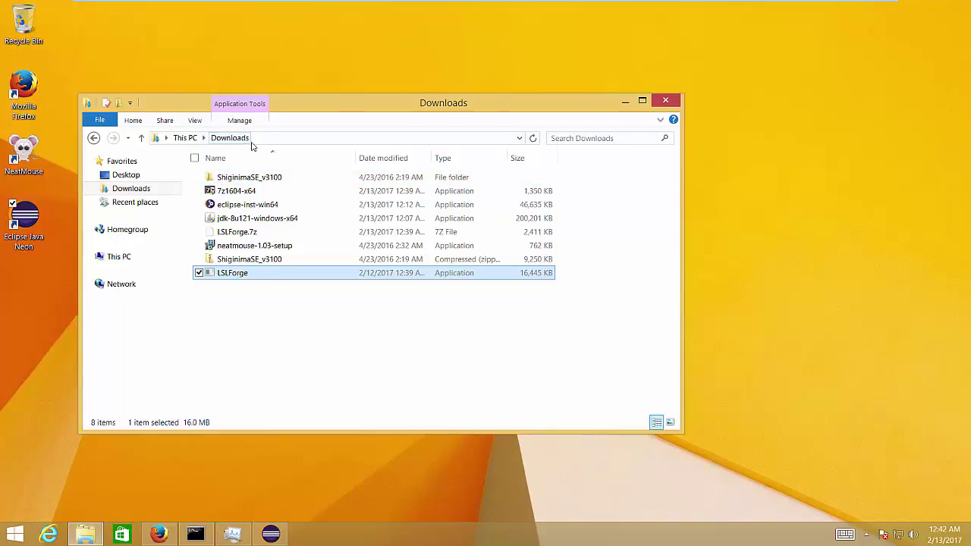
pyautogui.click(625, 102)
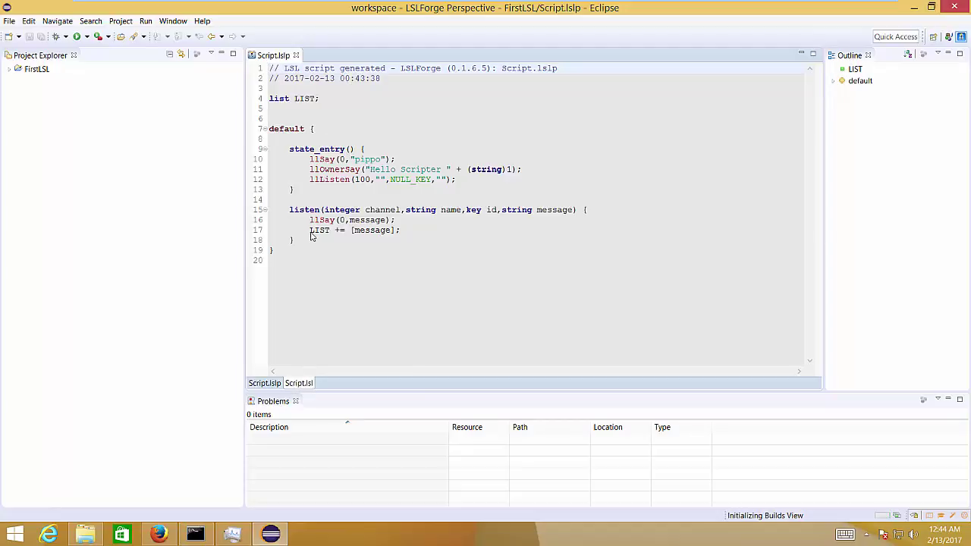
# Step: Examine the LIST += [message] line in the generated Script.lsl, and the LSLForge executable in Downloads
pyautogui.click(368, 232)
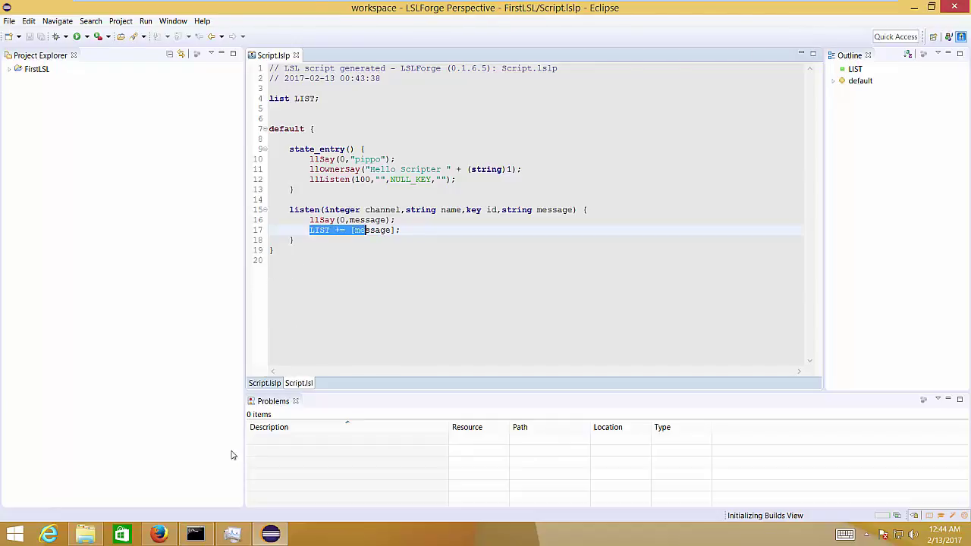
pyautogui.click(406, 235)
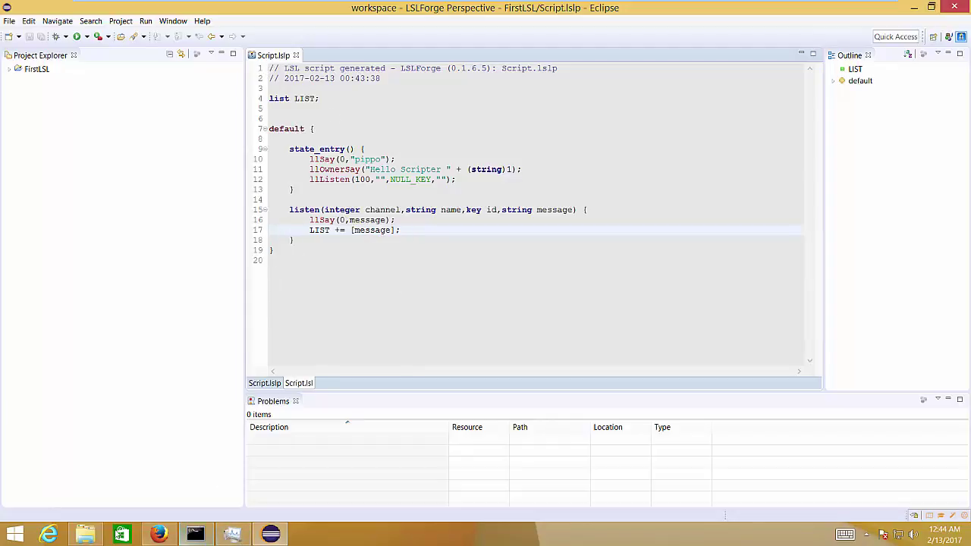
pyautogui.click(85, 535)
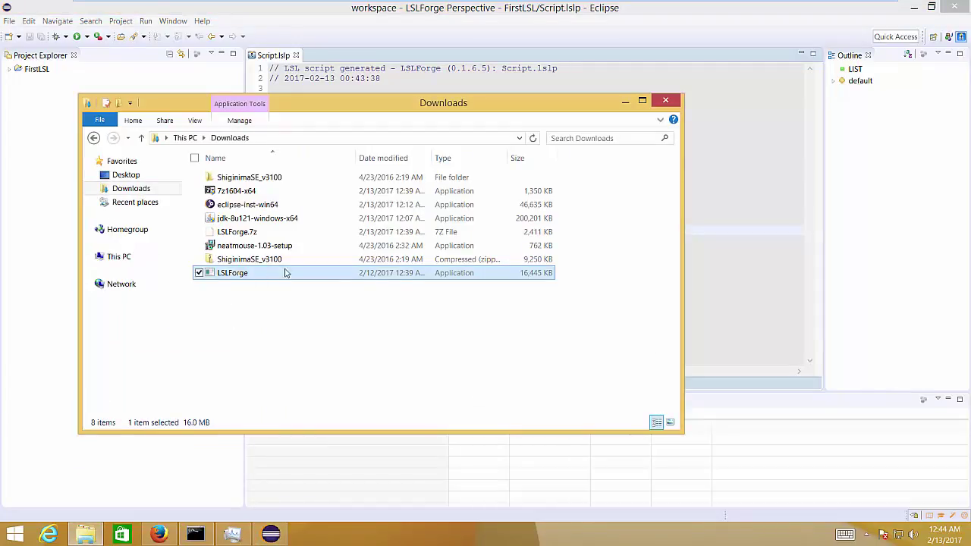
pyautogui.click(625, 100)
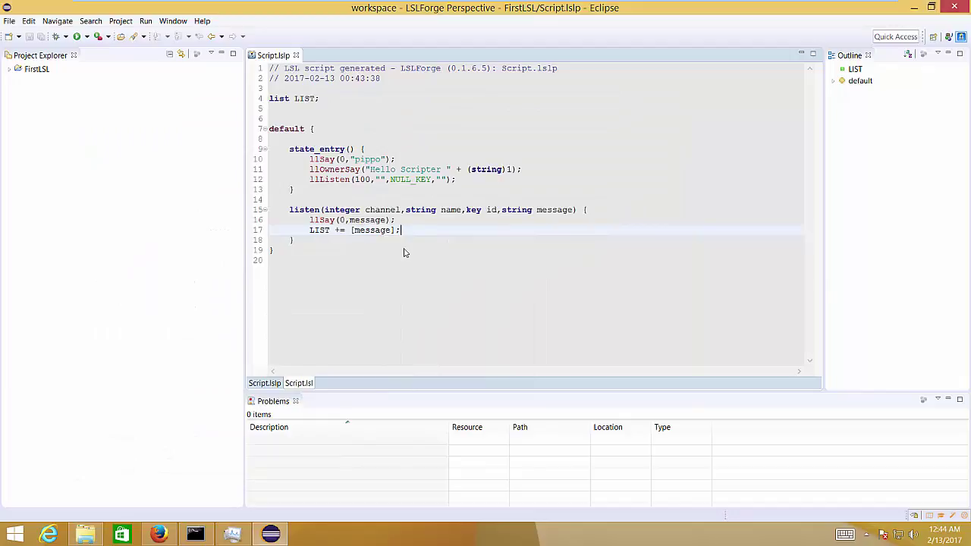